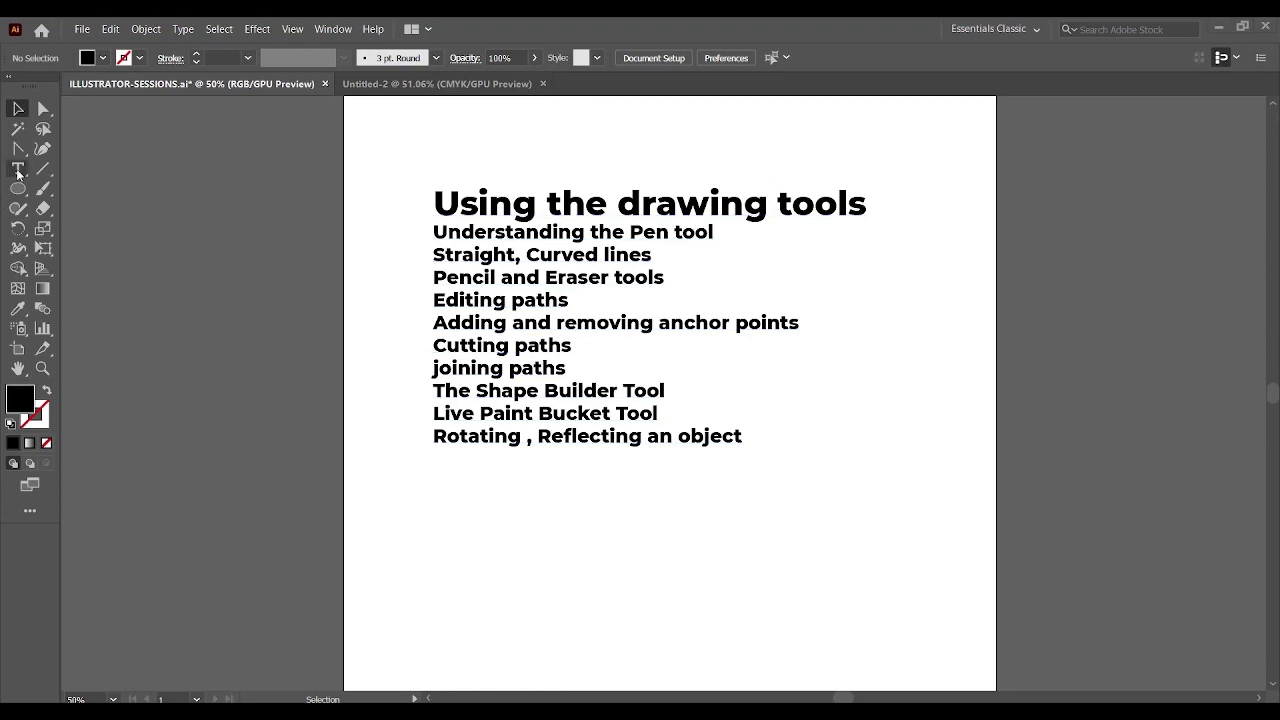
Switch to the Line Segment Tool with the backslash shortcut
key("backslash")
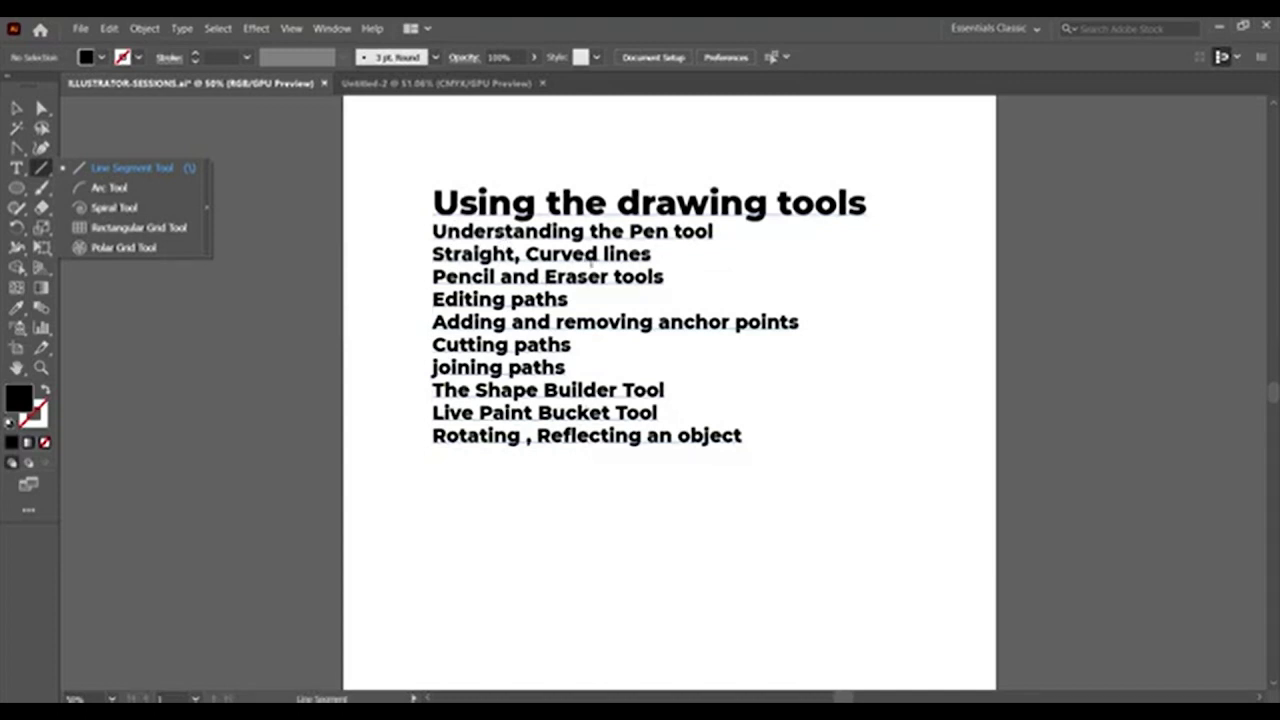
Open the blank Untitled-2 document, choose the Pen Tool and set the fill to None
left_click(437, 83)
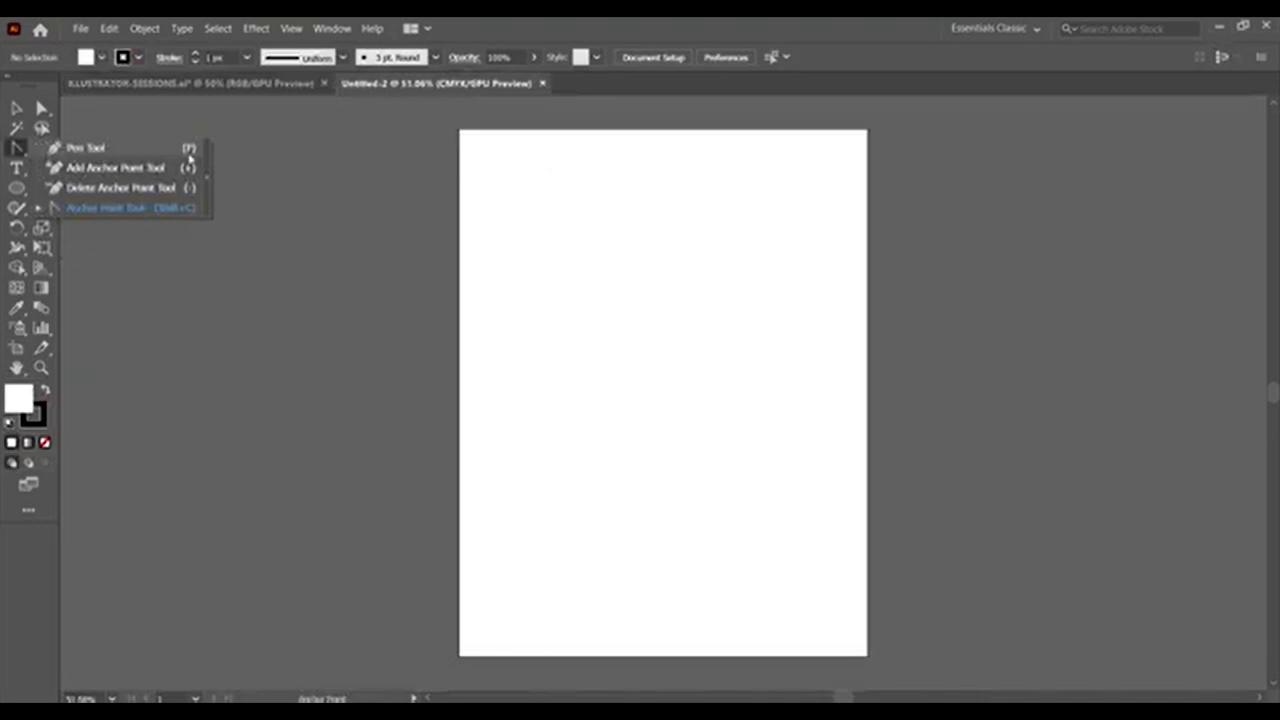
left_click(88, 148)
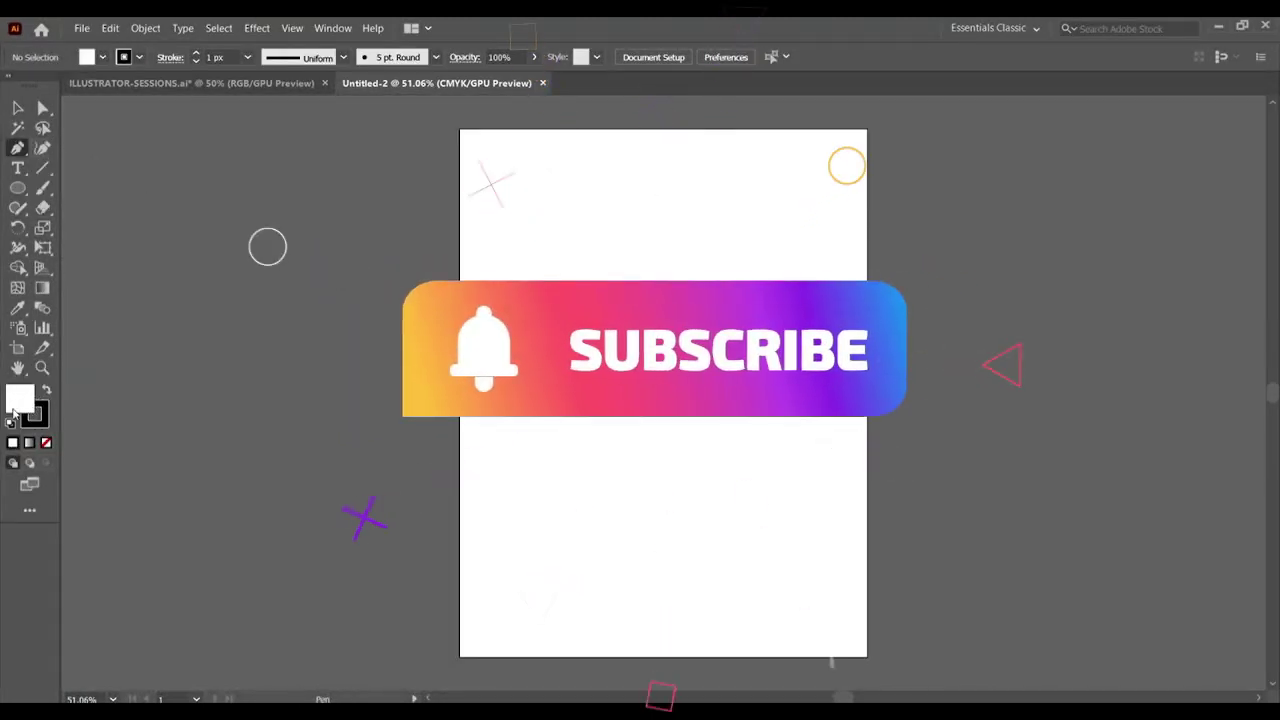
left_click(48, 444)
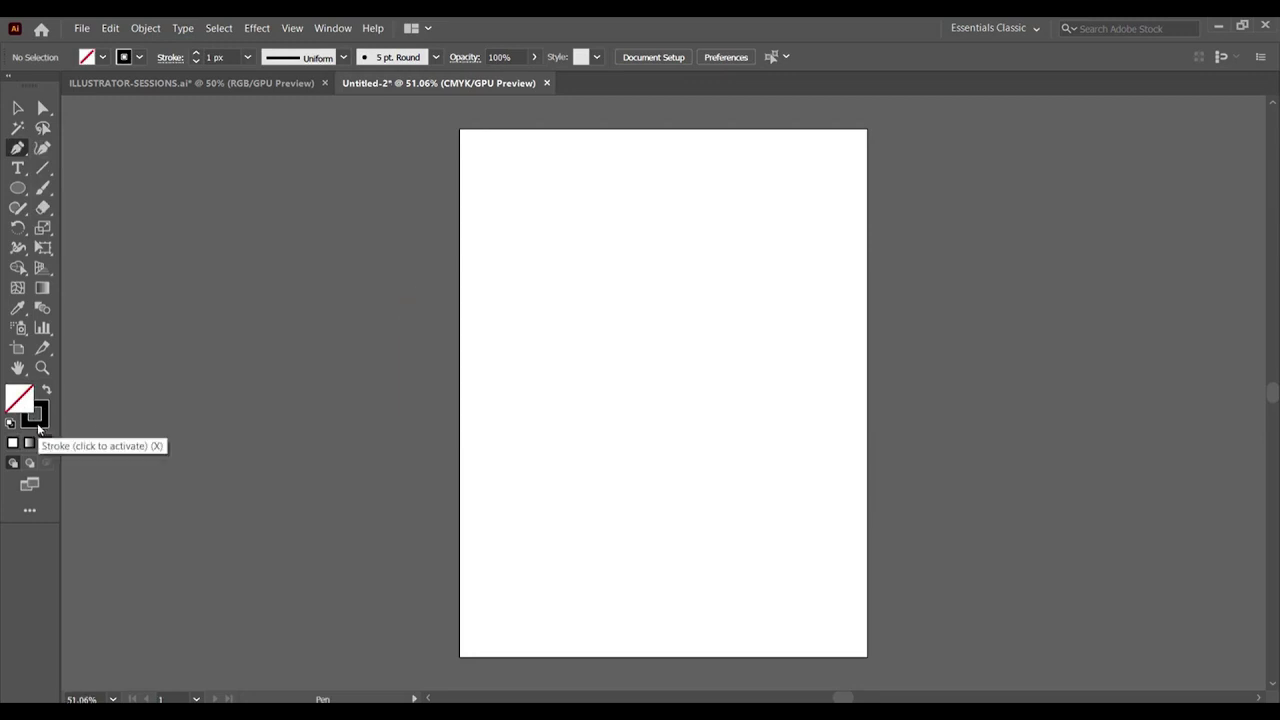
left_click(506, 191)
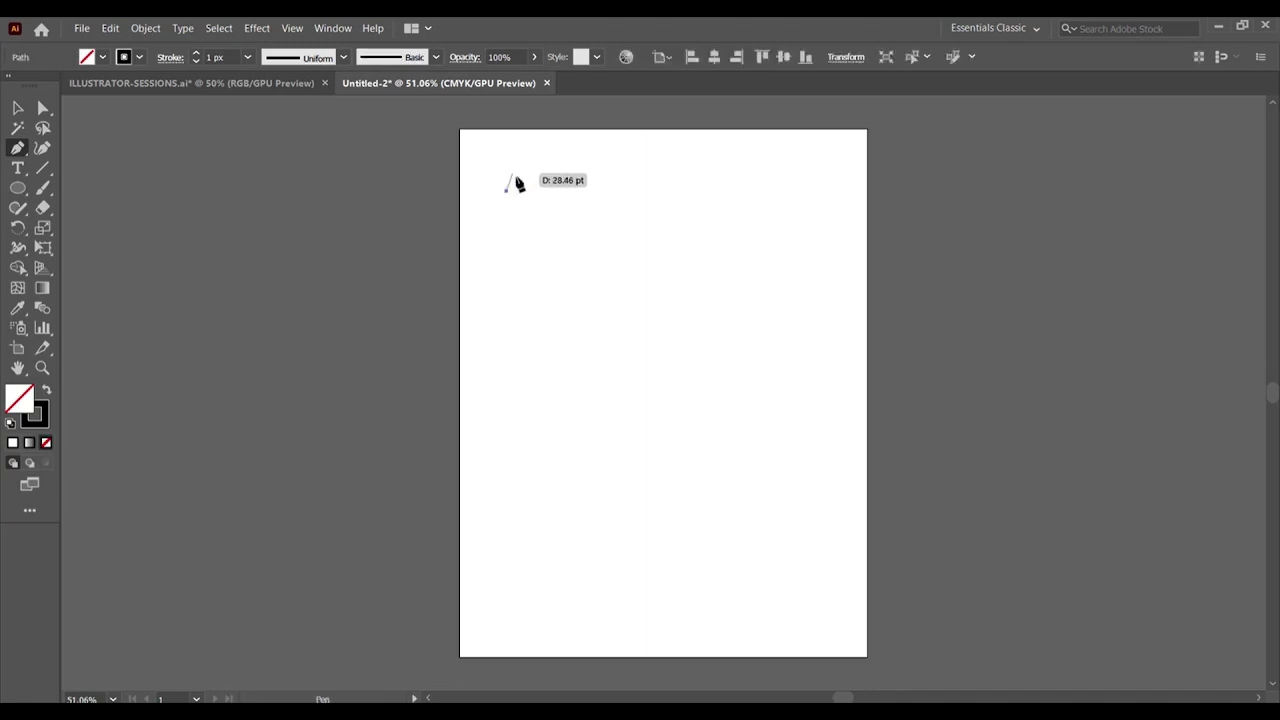
key("z")
left_click(202, 284)
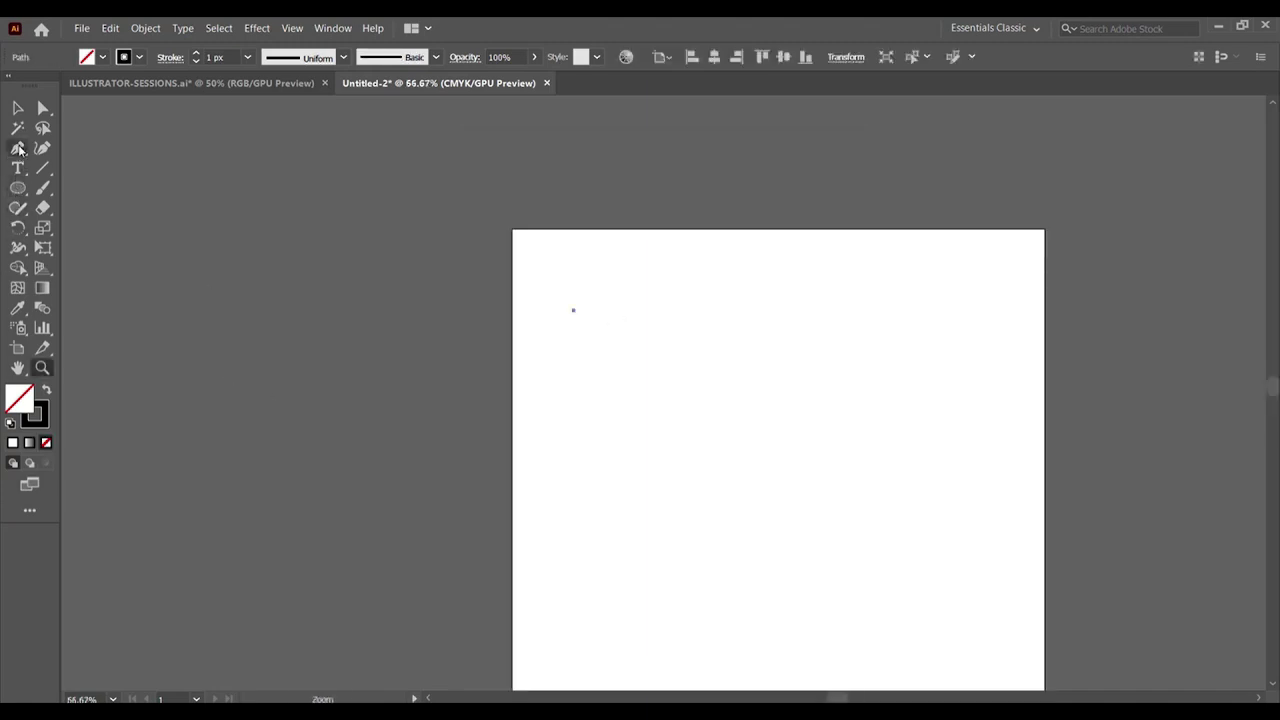
left_click(903, 340)
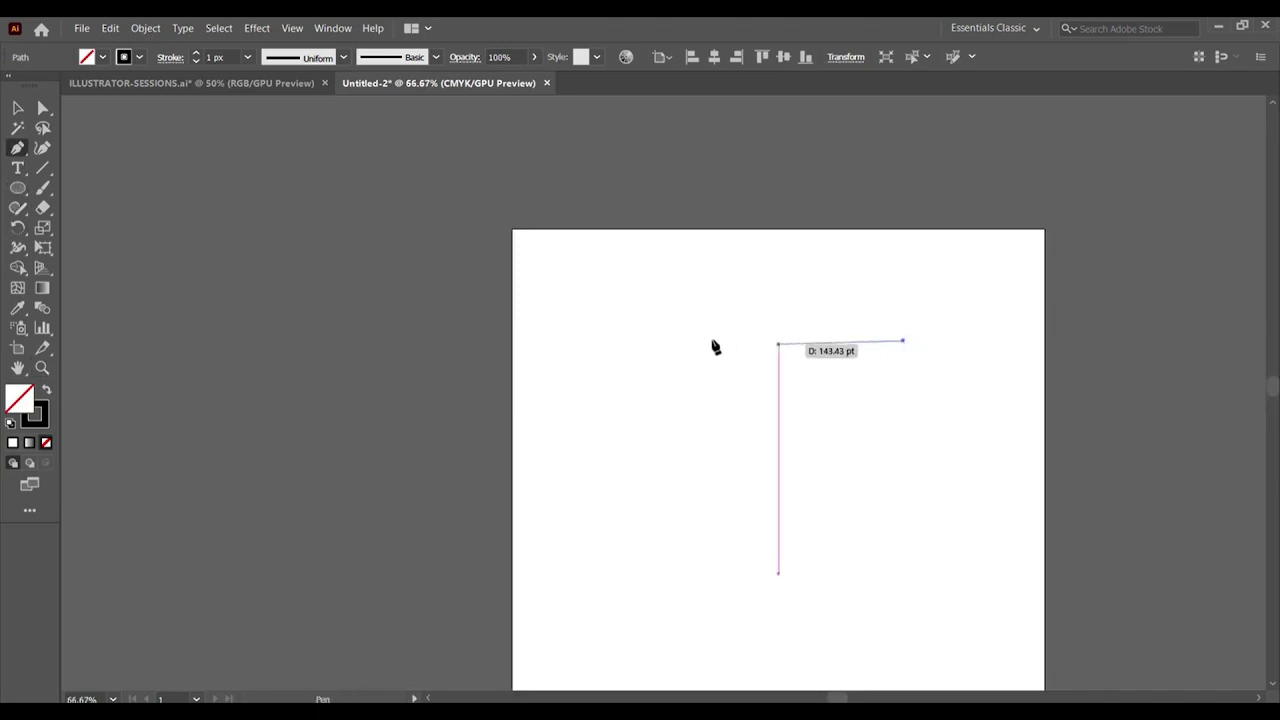
left_click(606, 322)
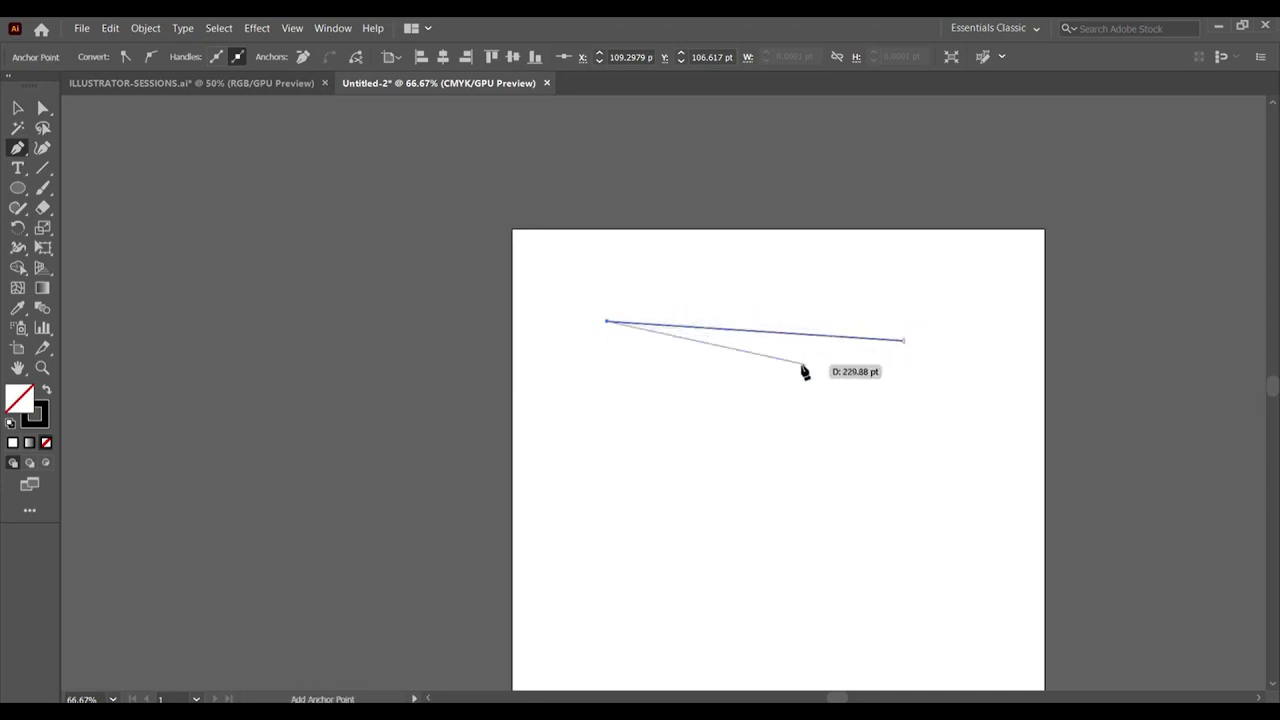
key("Delete")
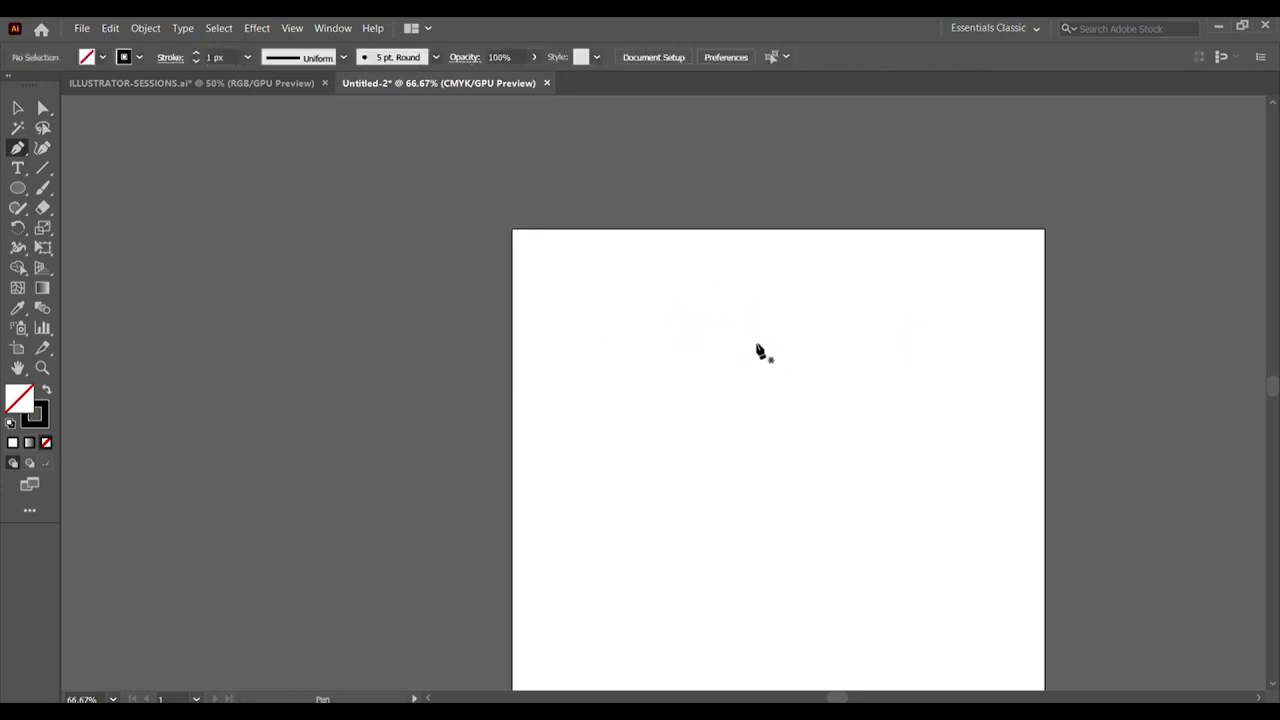
left_click(573, 347)
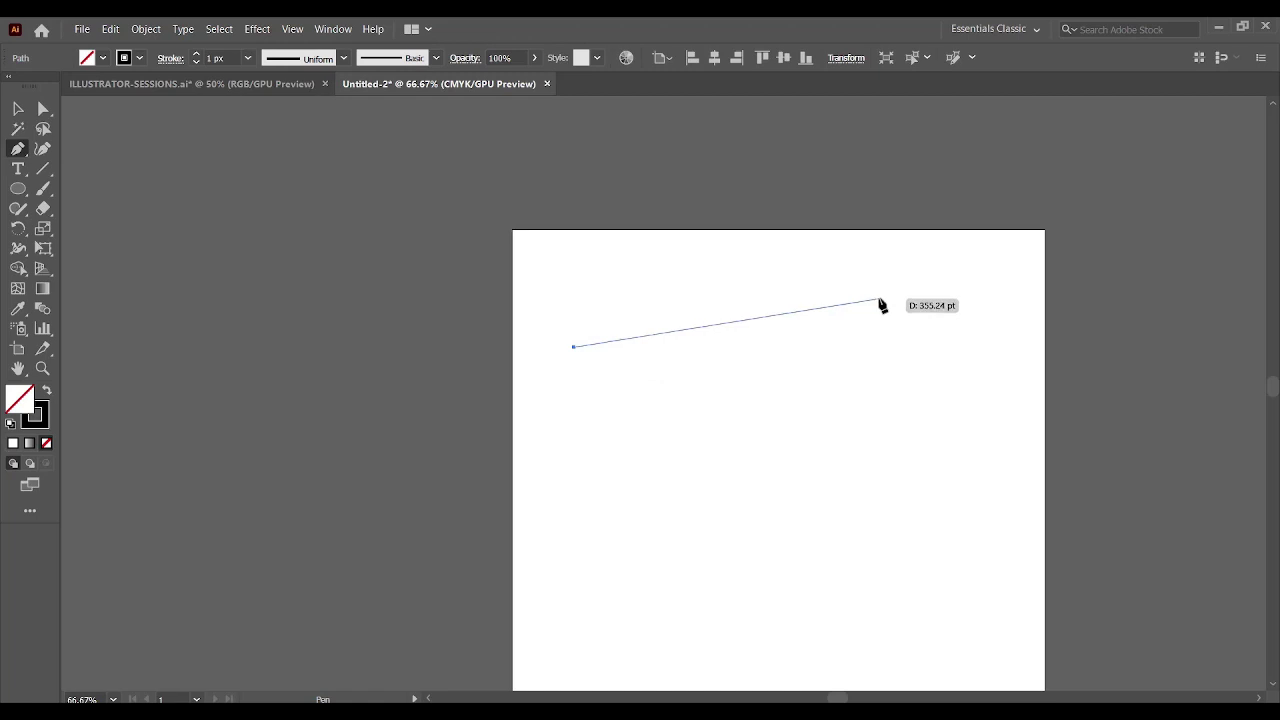
left_click(879, 300)
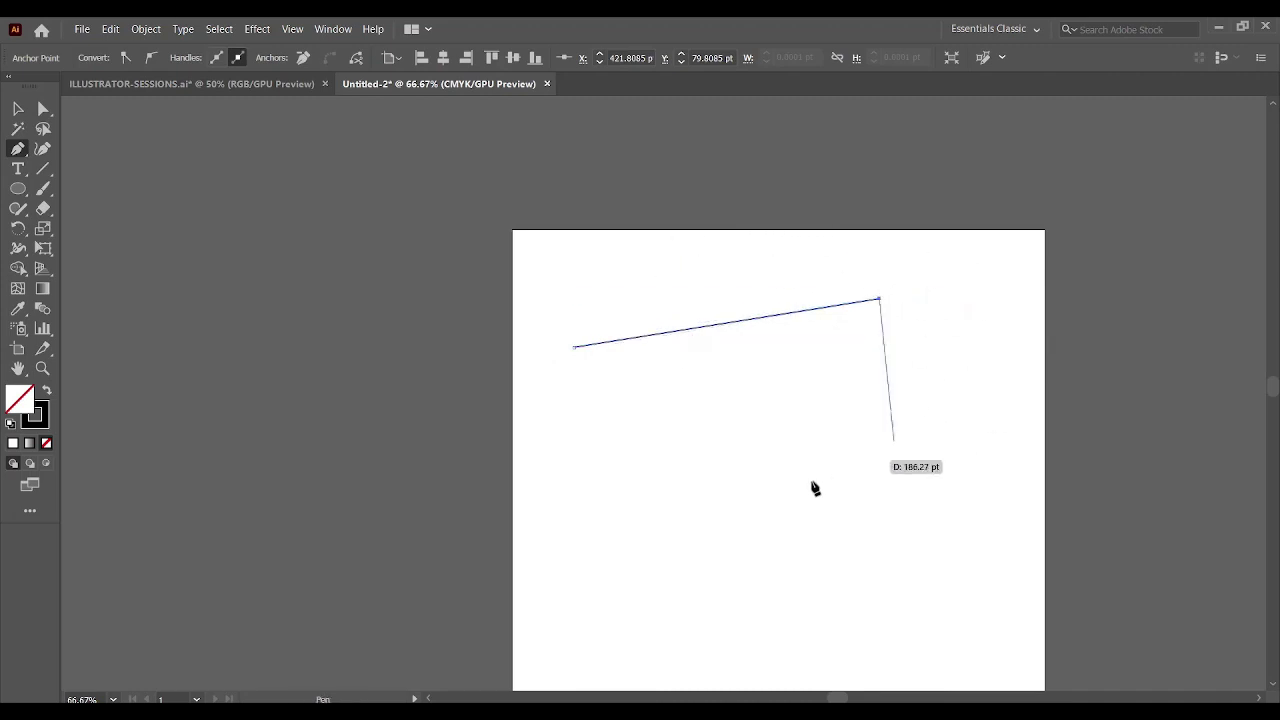
key("Delete")
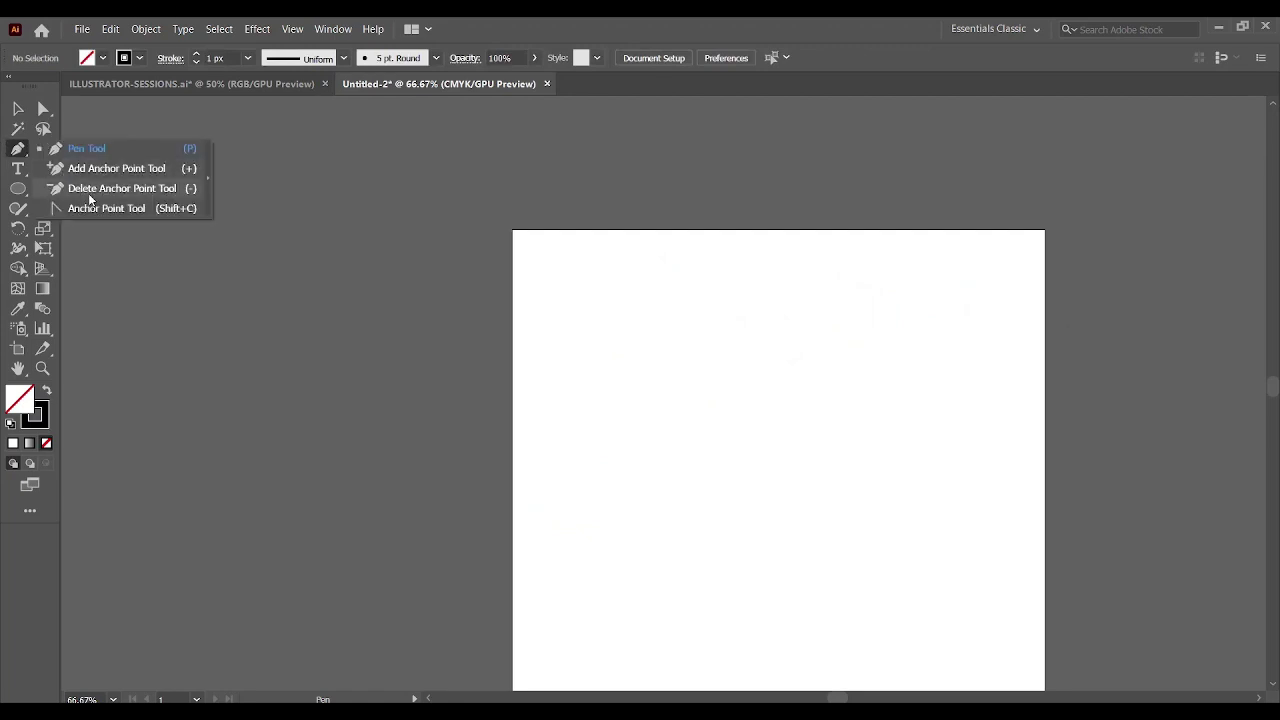
left_click(17, 155)
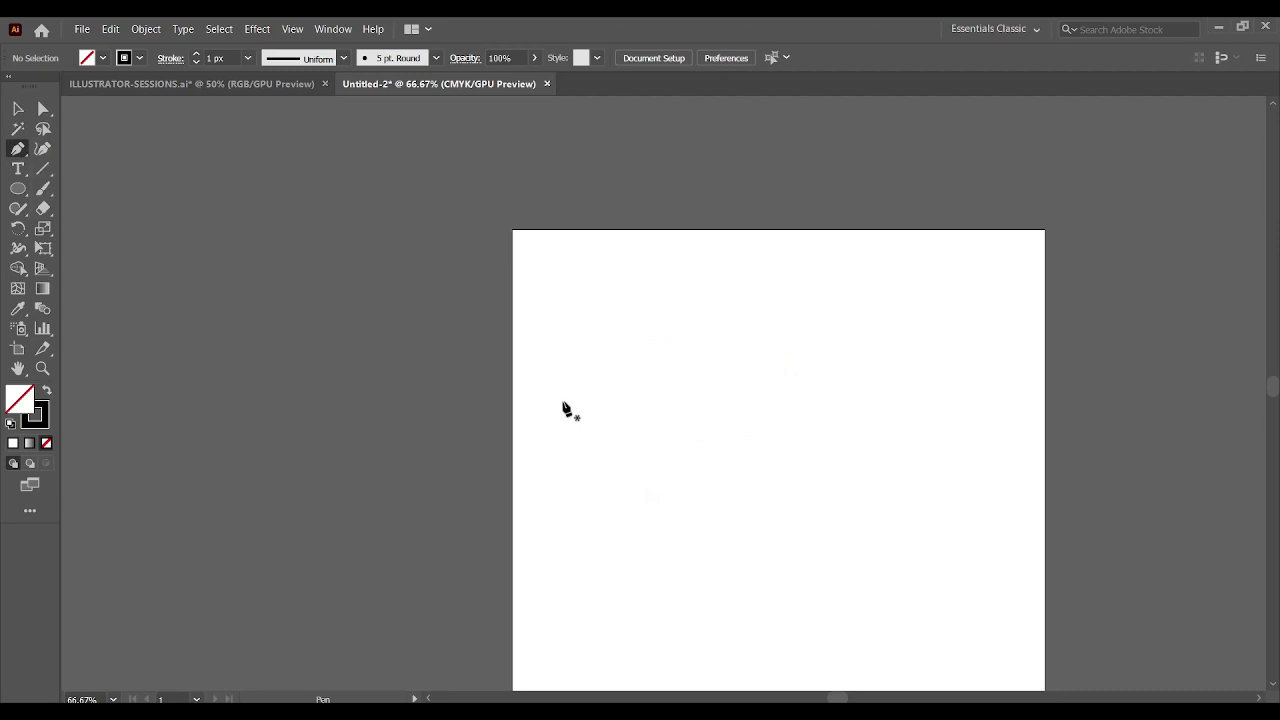
Draw a closed, curved leaf path across the upper artboard, then delete it
left_click(563, 399)
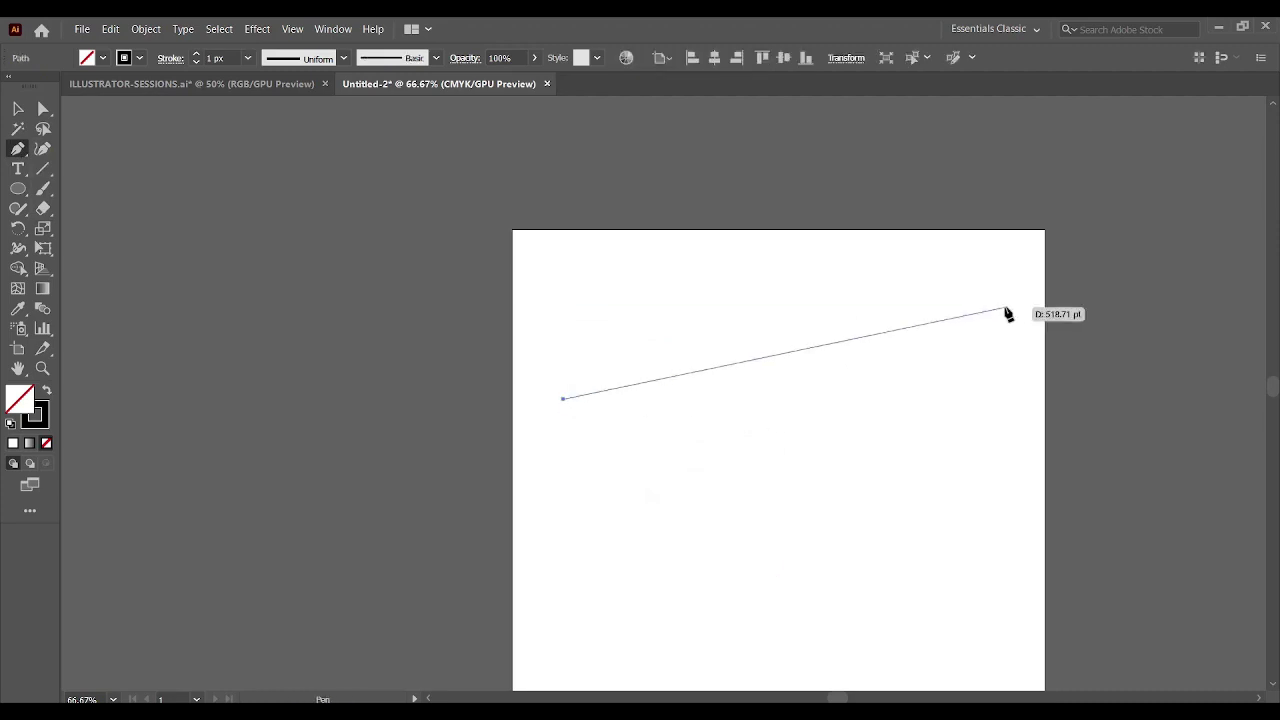
left_click(973, 309)
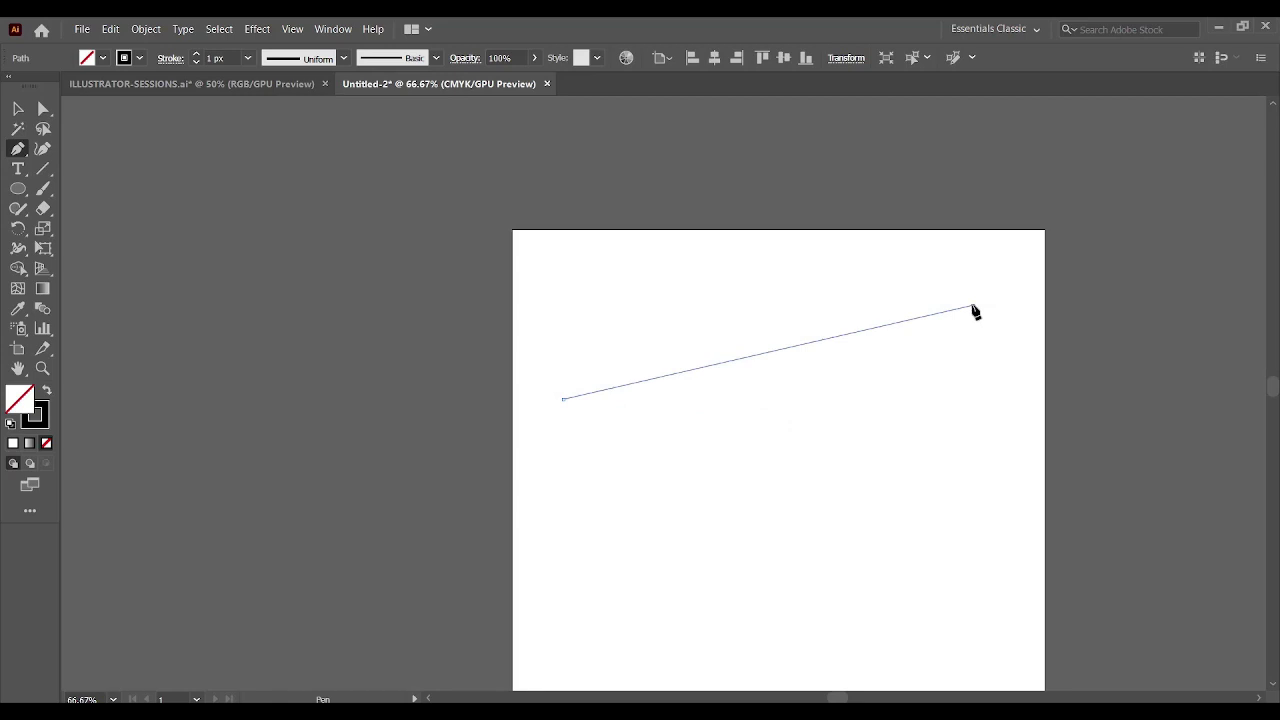
mouse_move(973, 309)
left_mouse_down()
mouse_move(1160, 391)
mouse_move(1210, 388)
left_mouse_up()
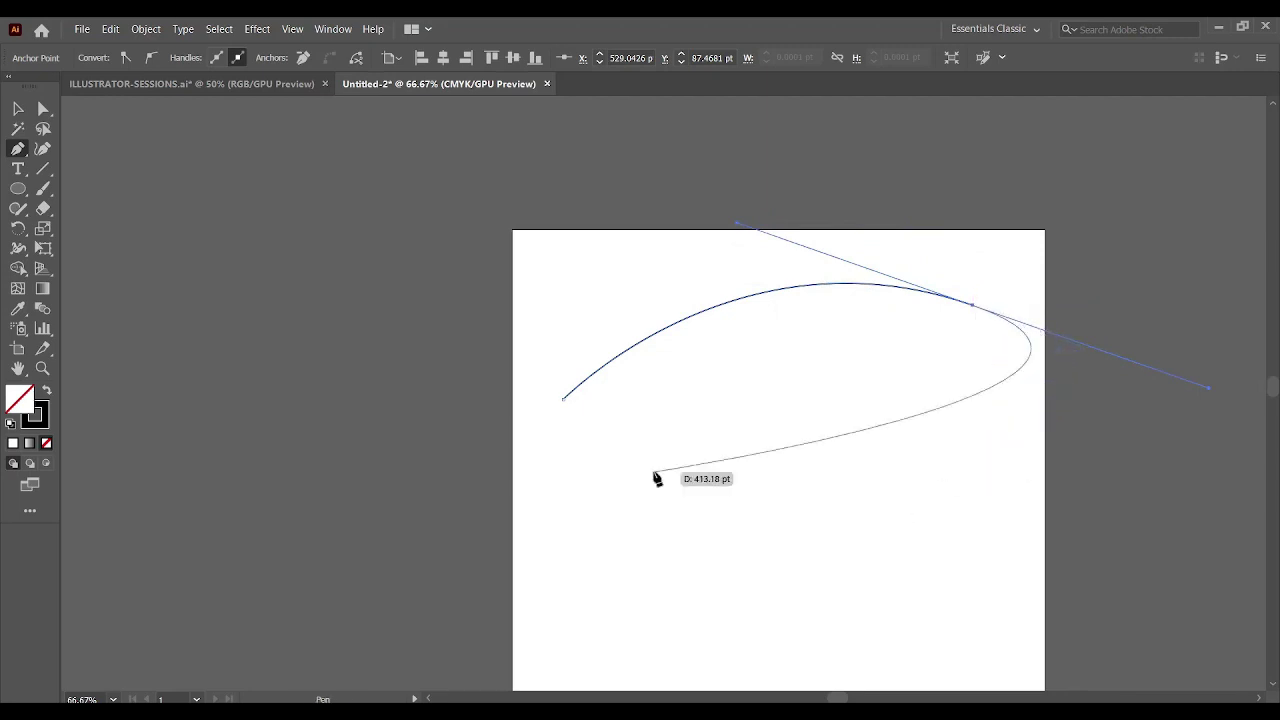
left_click(563, 400)
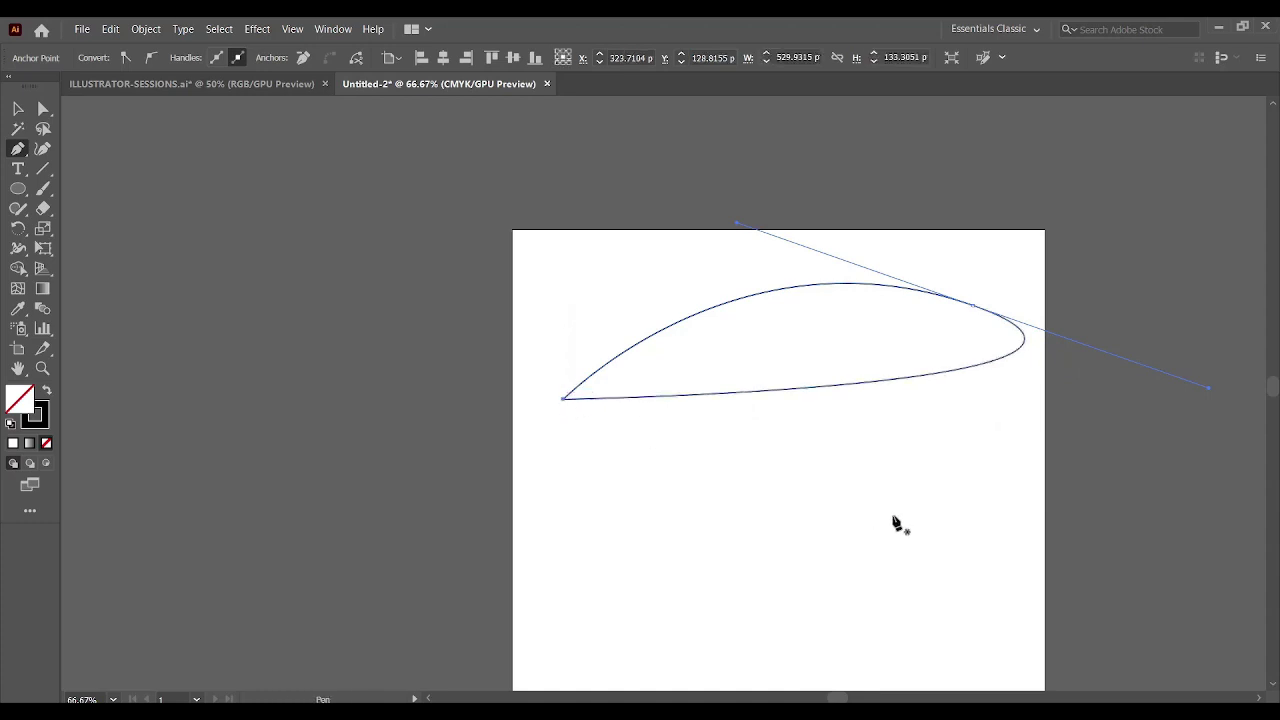
key("Delete")
left_click(542, 430)
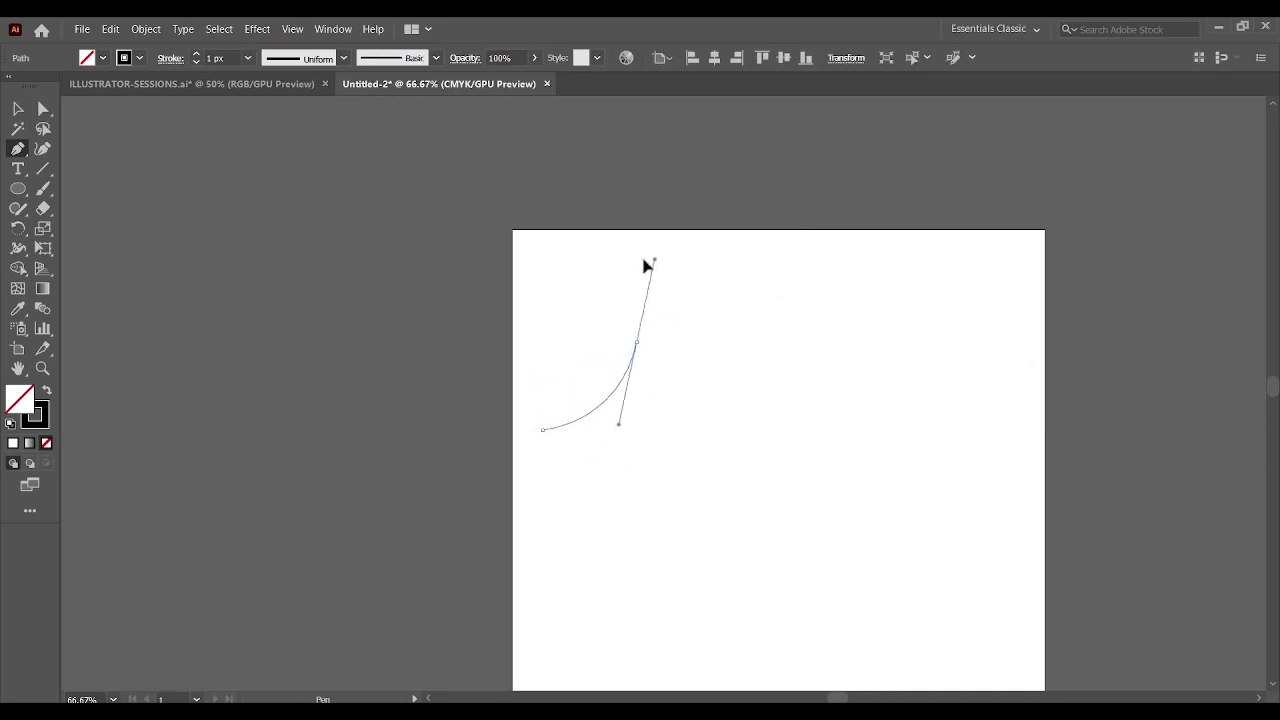
left_click_drag(688, 342, 603, 280)
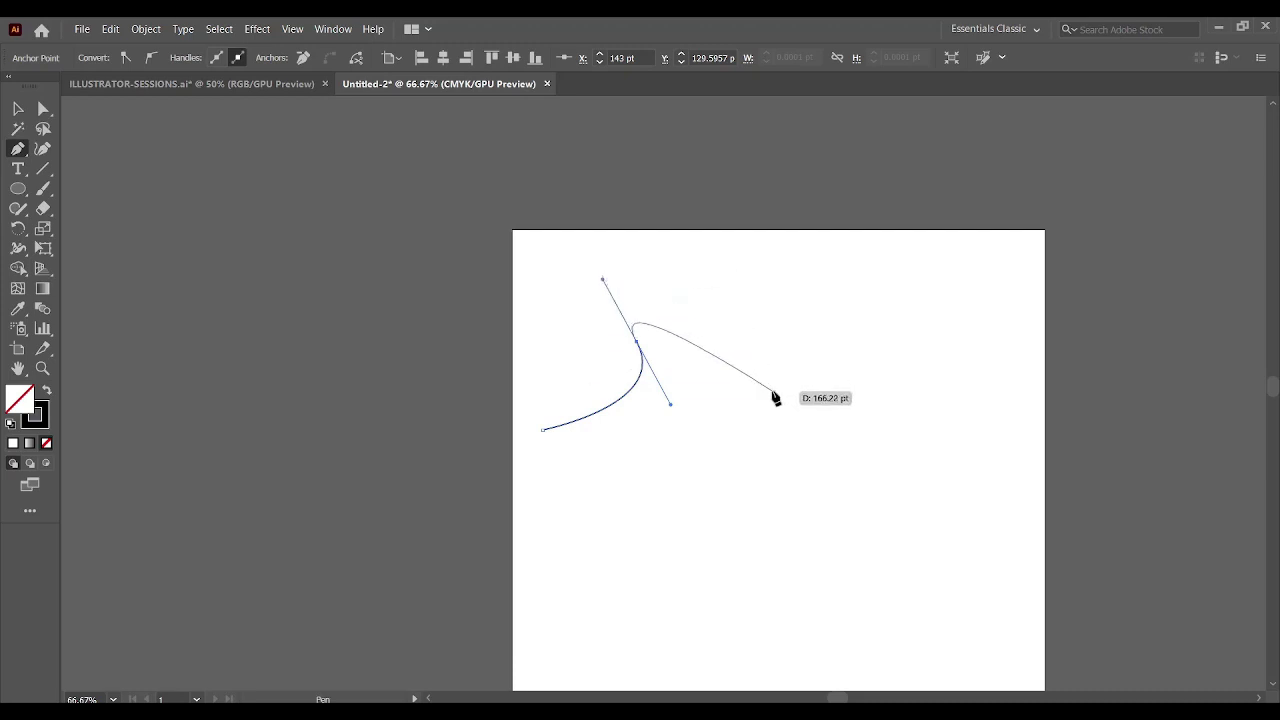
mouse_move(772, 391)
left_mouse_down()
mouse_move(817, 464)
mouse_move(774, 463)
mouse_move(894, 443)
mouse_move(889, 371)
mouse_move(852, 320)
left_mouse_up()
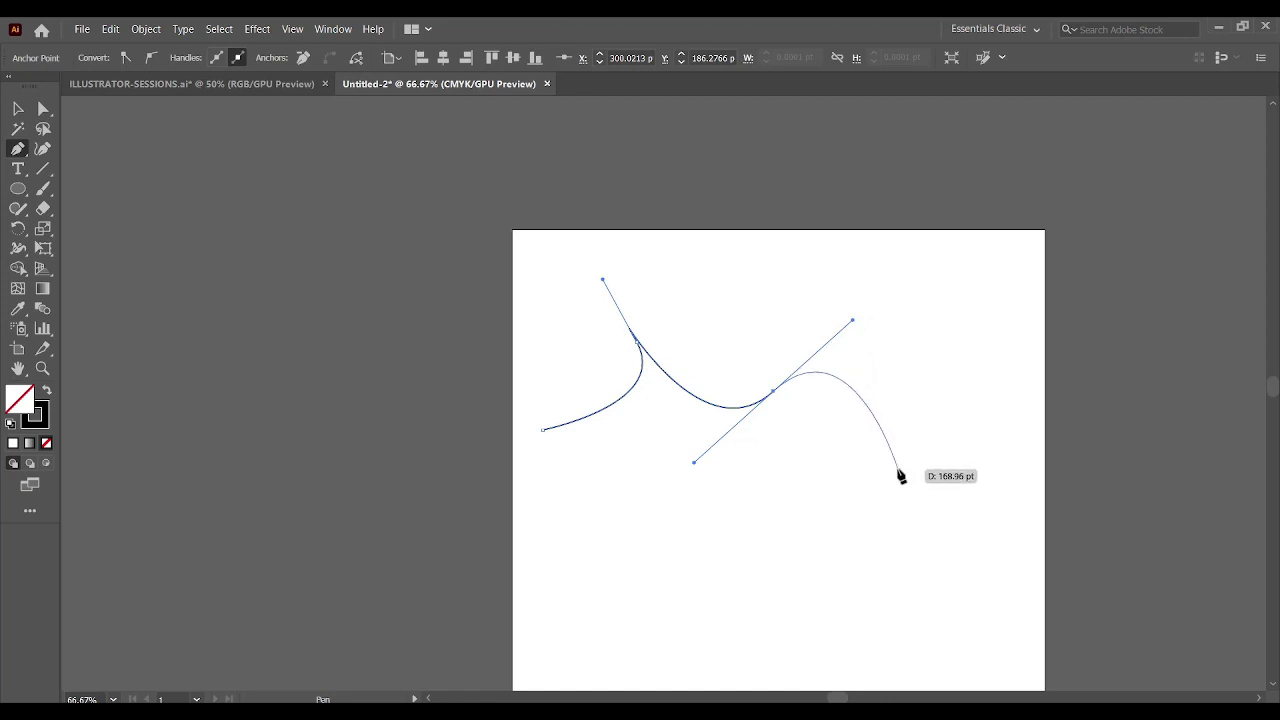
left_click_drag(899, 467, 839, 541)
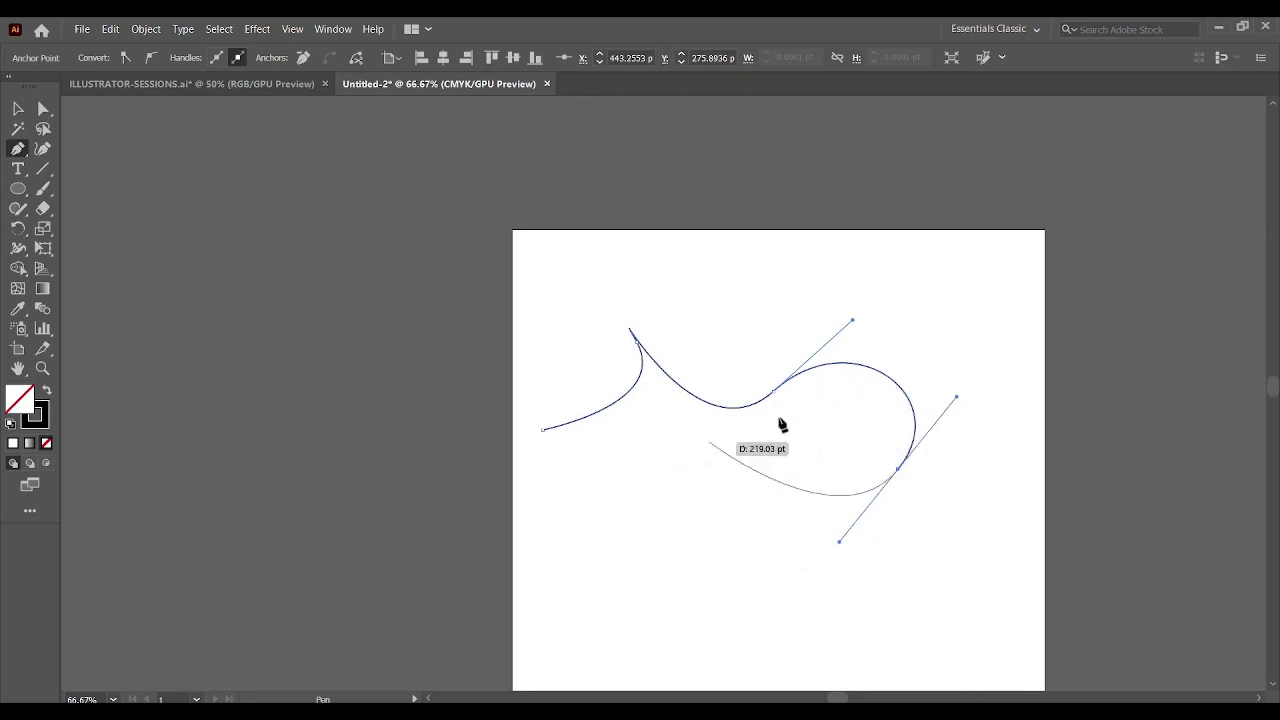
Delete the wavy practice path and draw a closed teardrop with a rounded bottom
key("Delete")
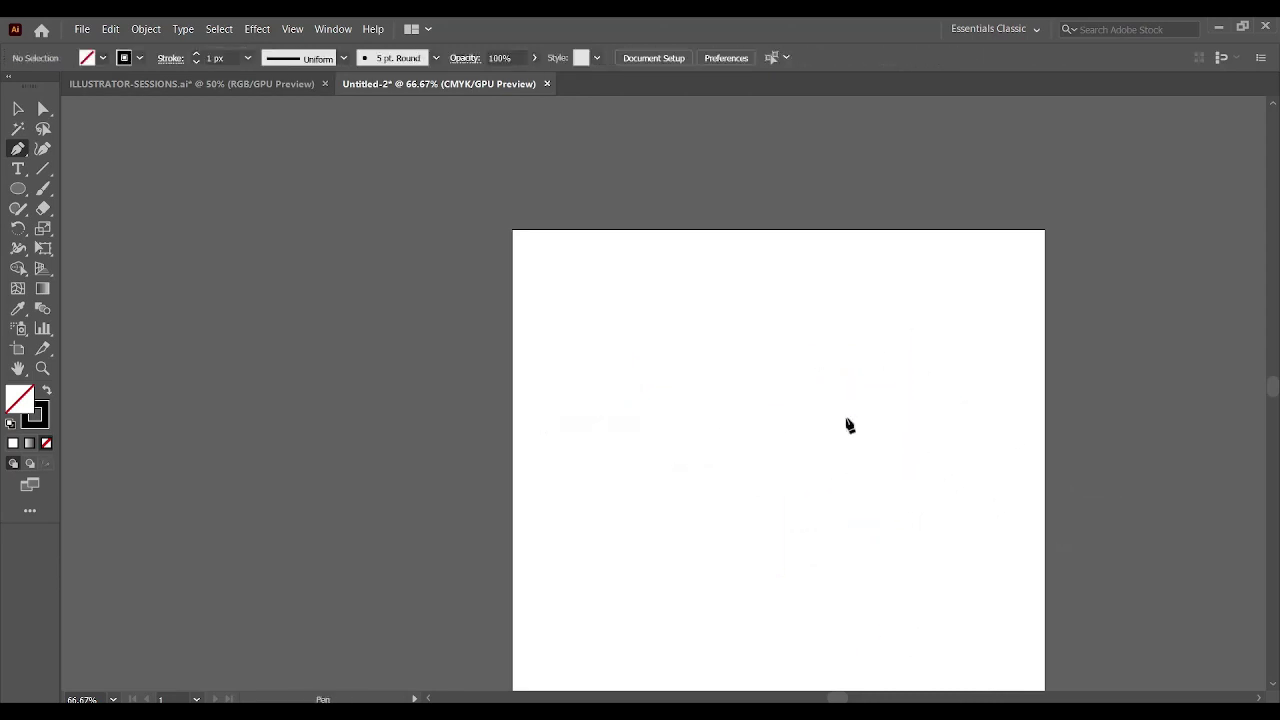
left_click(677, 276)
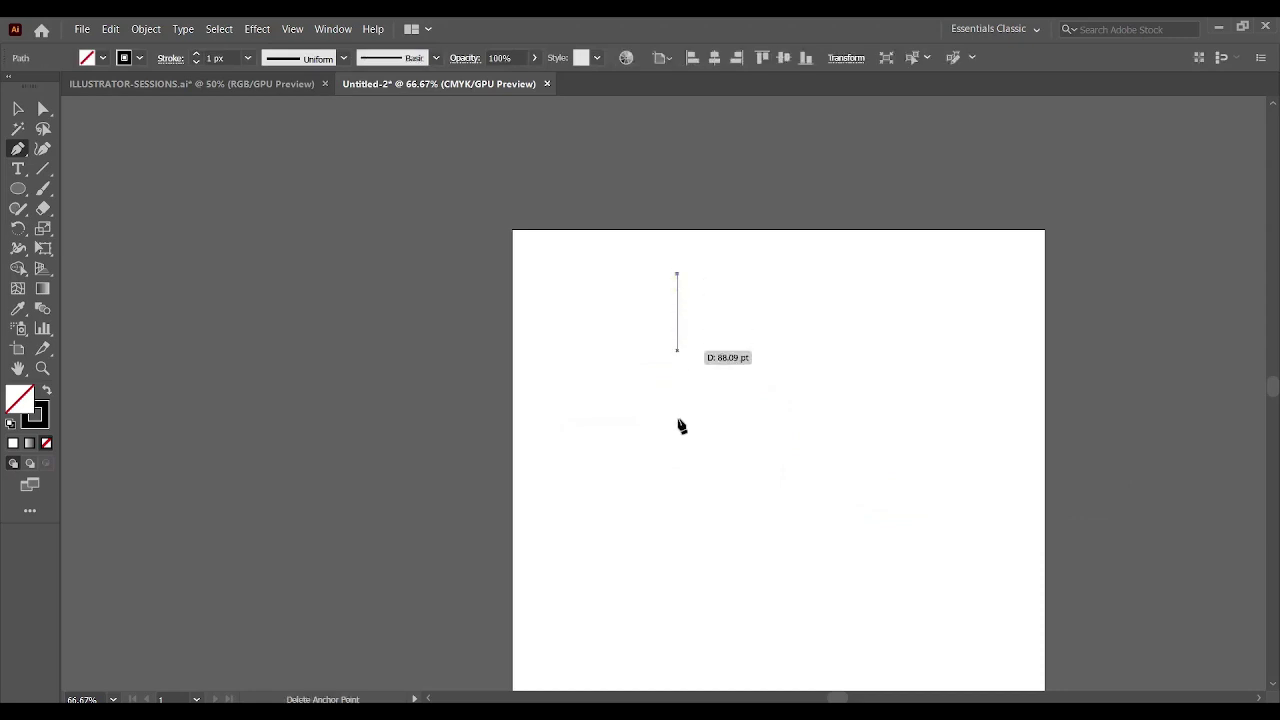
left_click_drag(714, 642, 905, 660)
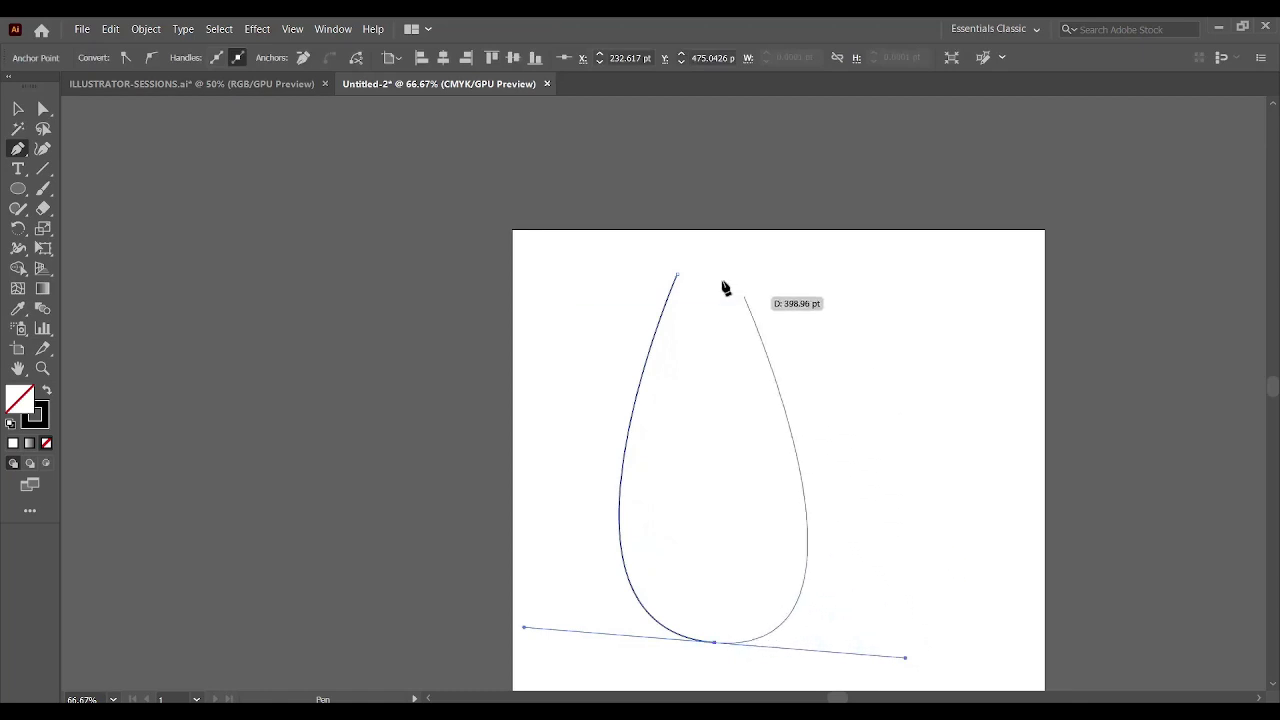
left_click(677, 277)
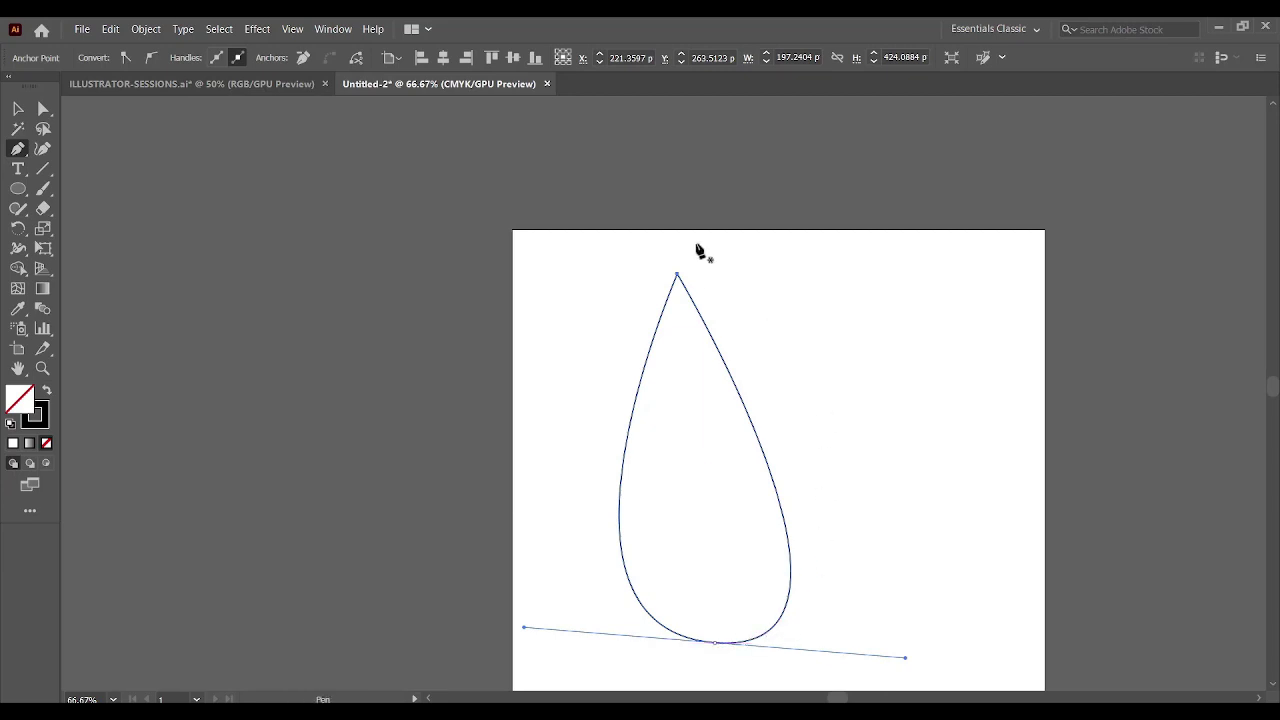
Undo the teardrop's right half, redraw it as a sail shape, then delete it
key("ctrl+z")
mouse_move(714, 642)
left_mouse_down()
mouse_move(736, 660)
mouse_move(771, 497)
mouse_move(769, 537)
mouse_move(690, 588)
mouse_move(743, 309)
mouse_move(677, 280)
mouse_move(686, 271)
mouse_move(754, 463)
mouse_move(717, 657)
mouse_move(723, 629)
mouse_move(706, 654)
mouse_move(731, 628)
mouse_move(715, 641)
left_mouse_up()
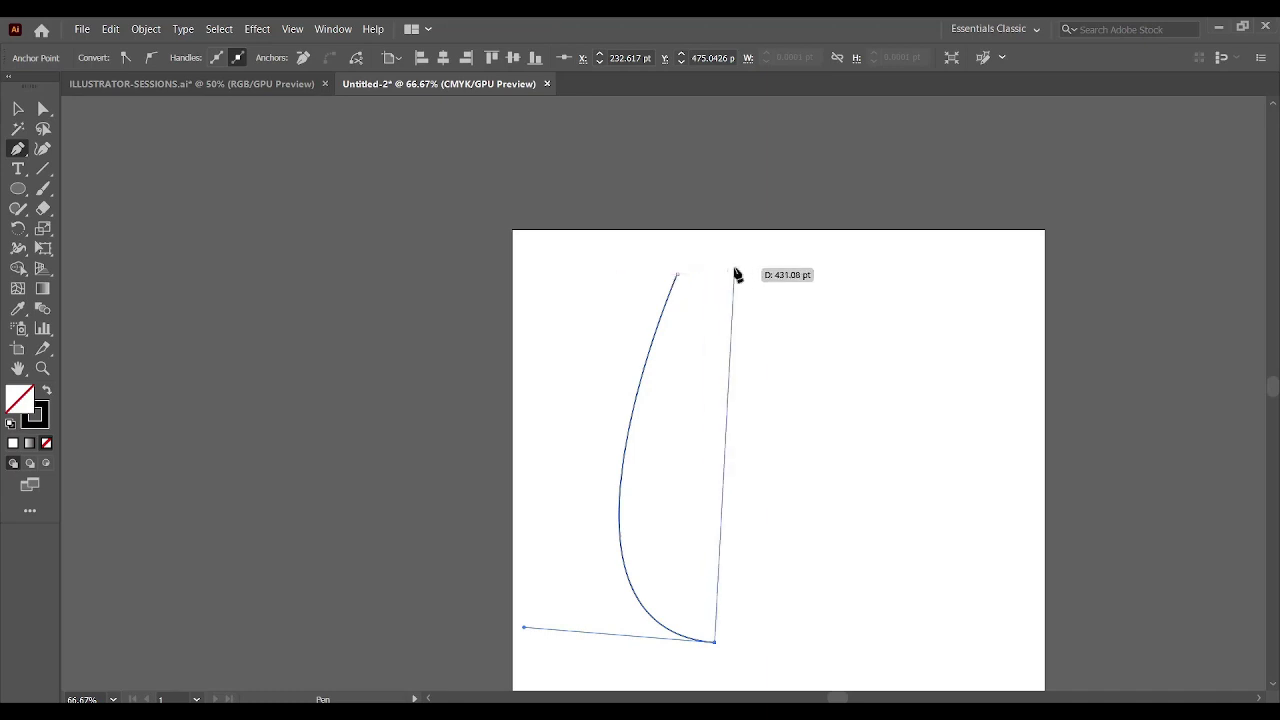
left_click(677, 276)
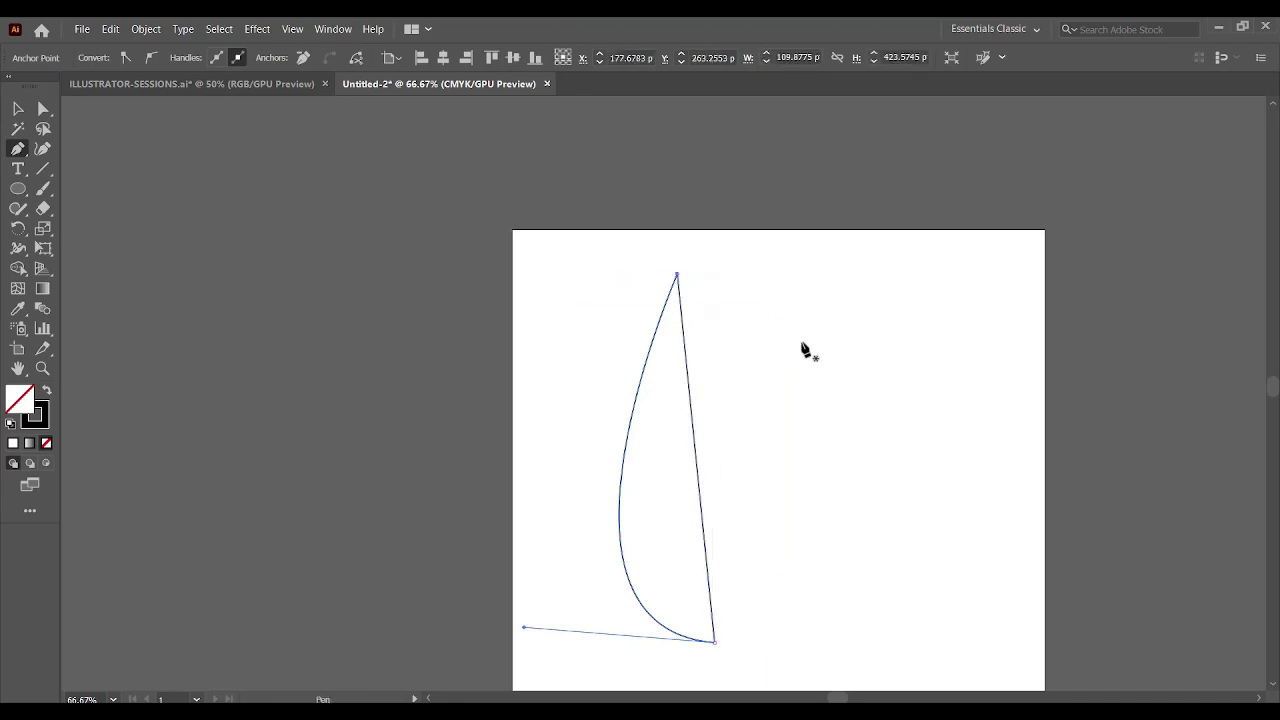
key("Delete")
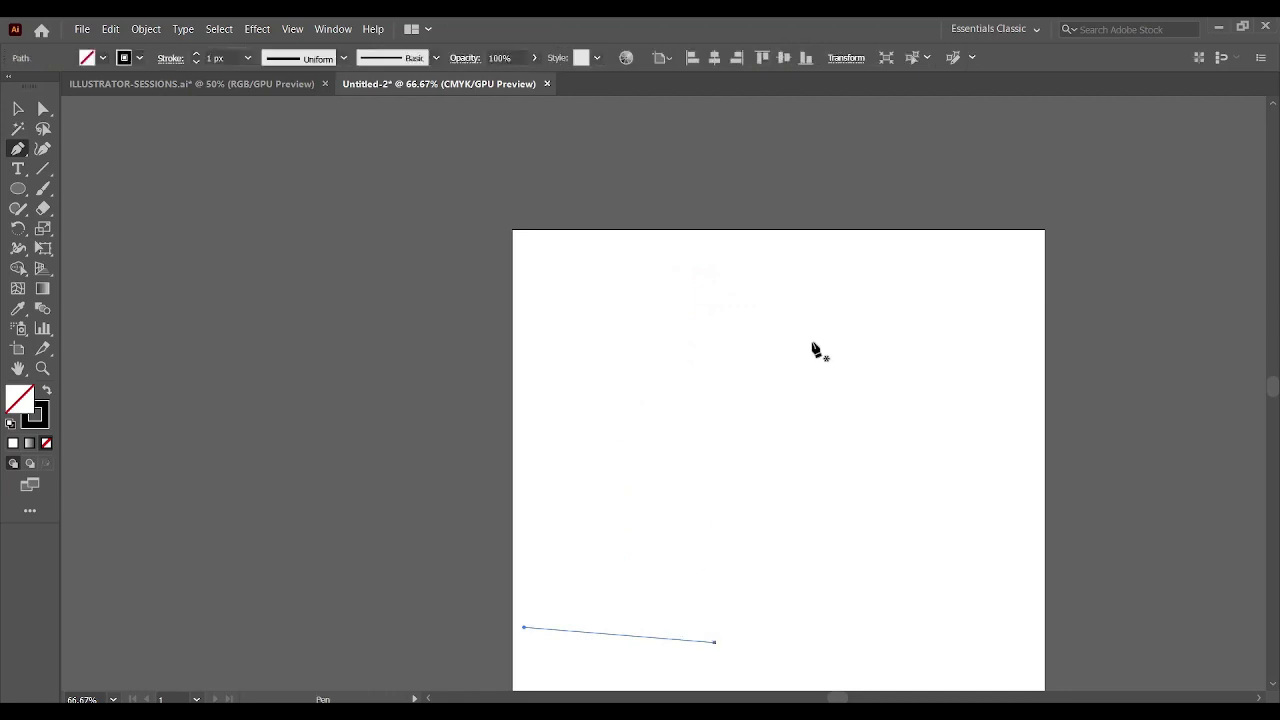
Remove the leftover line, draw and close a curved practice shape, then delete it
key("Delete")
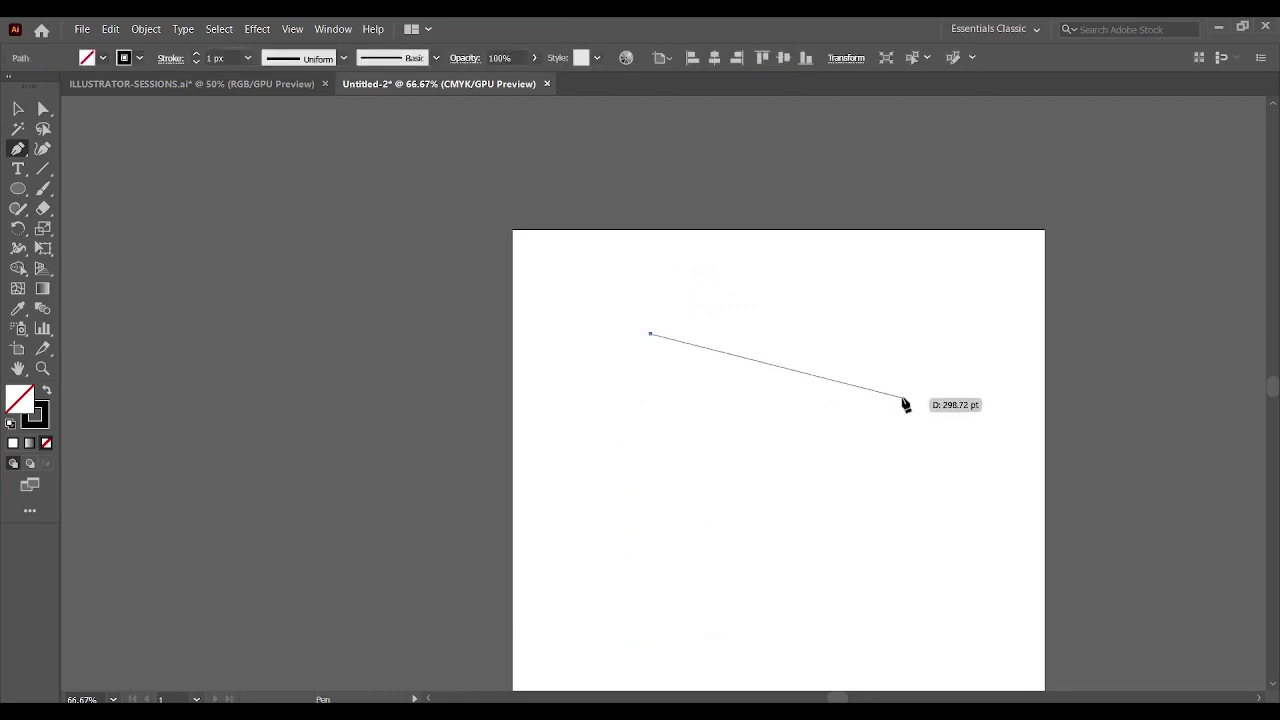
left_click_drag(913, 411, 989, 579)
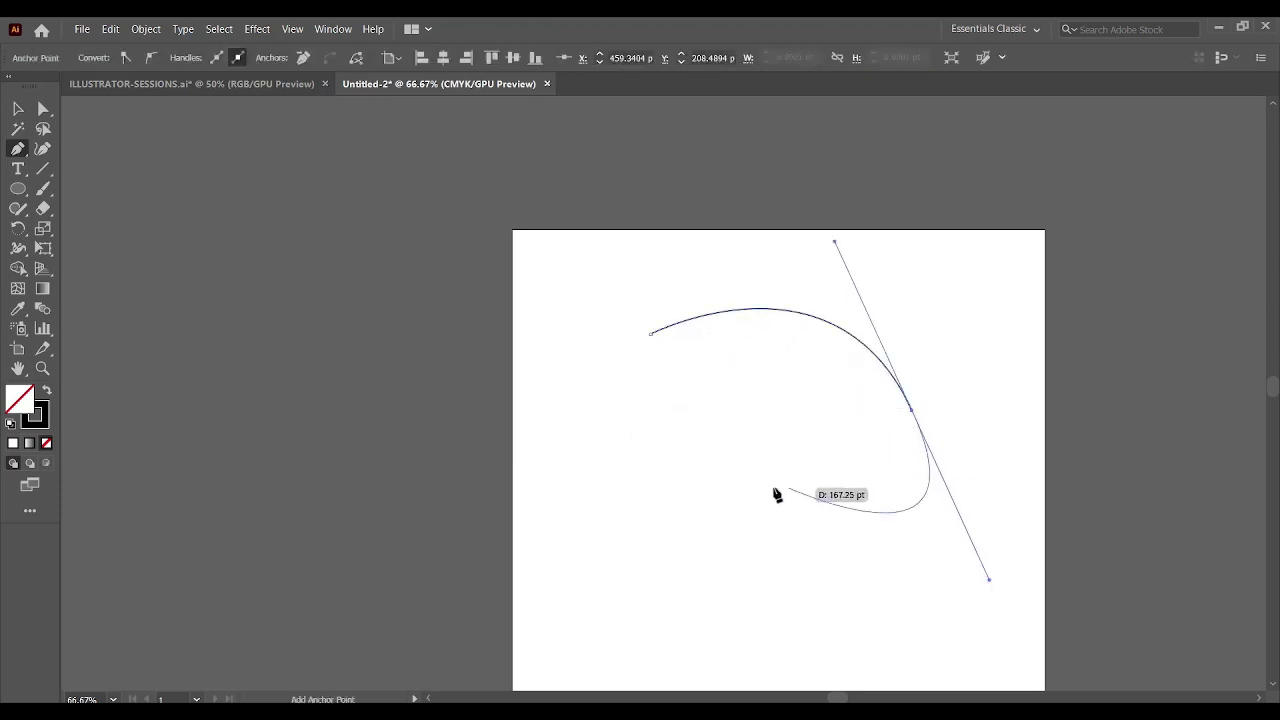
left_click(651, 334)
left_click(17, 108)
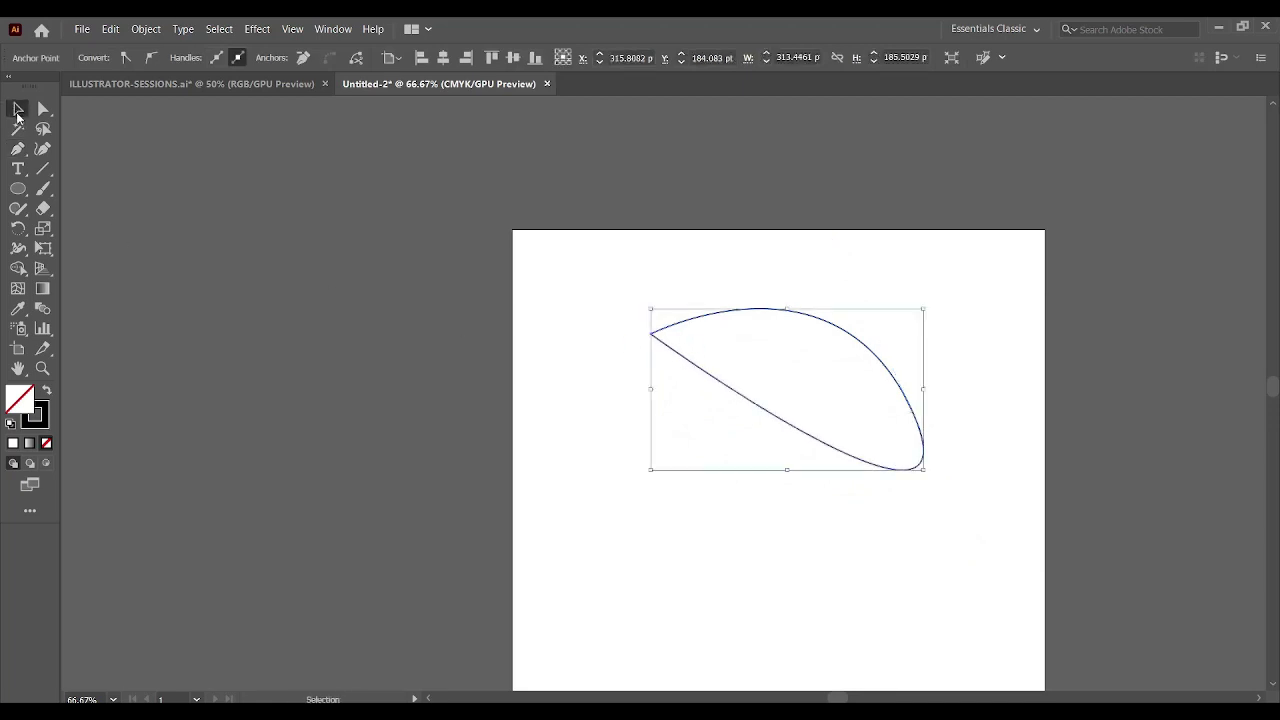
key("Delete")
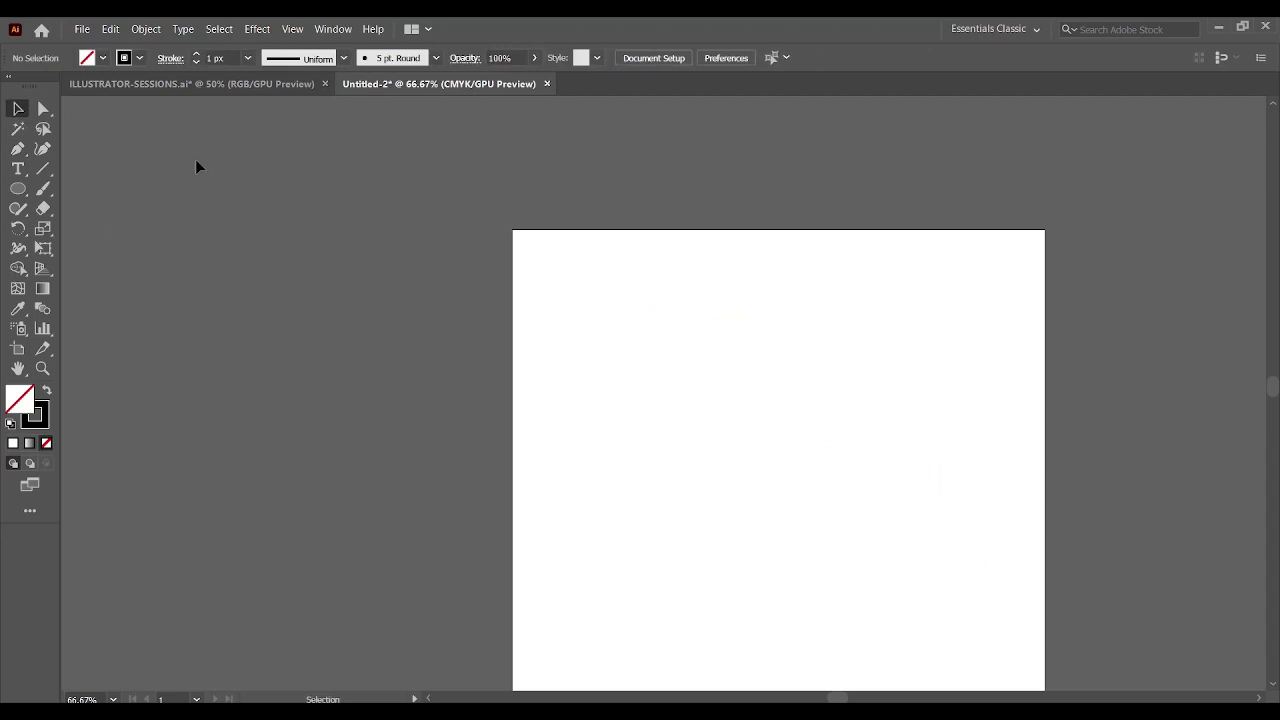
Draw the left petal curve from a top anchor down the left side
key("p")
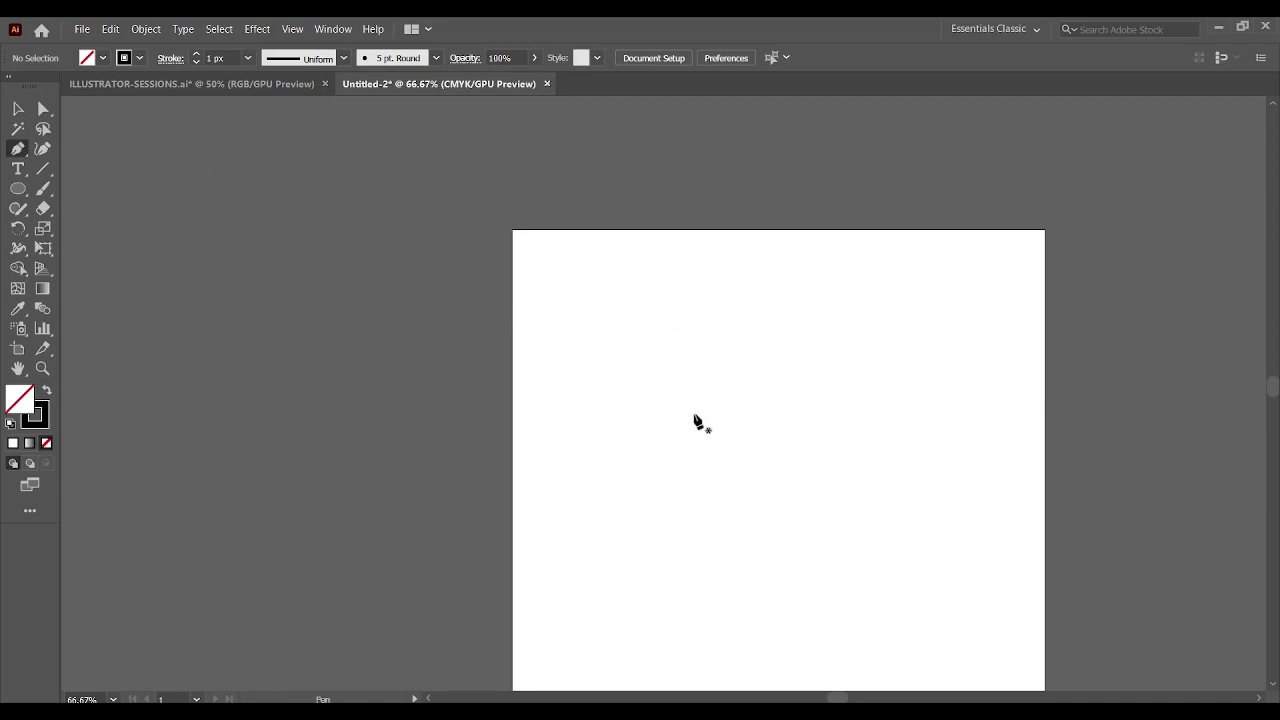
left_click_drag(694, 420, 600, 310)
left_click(580, 195)
left_click_drag(540, 212, 511, 212)
mouse_move(620, 452)
left_mouse_down()
mouse_move(700, 471)
mouse_move(731, 508)
left_mouse_up()
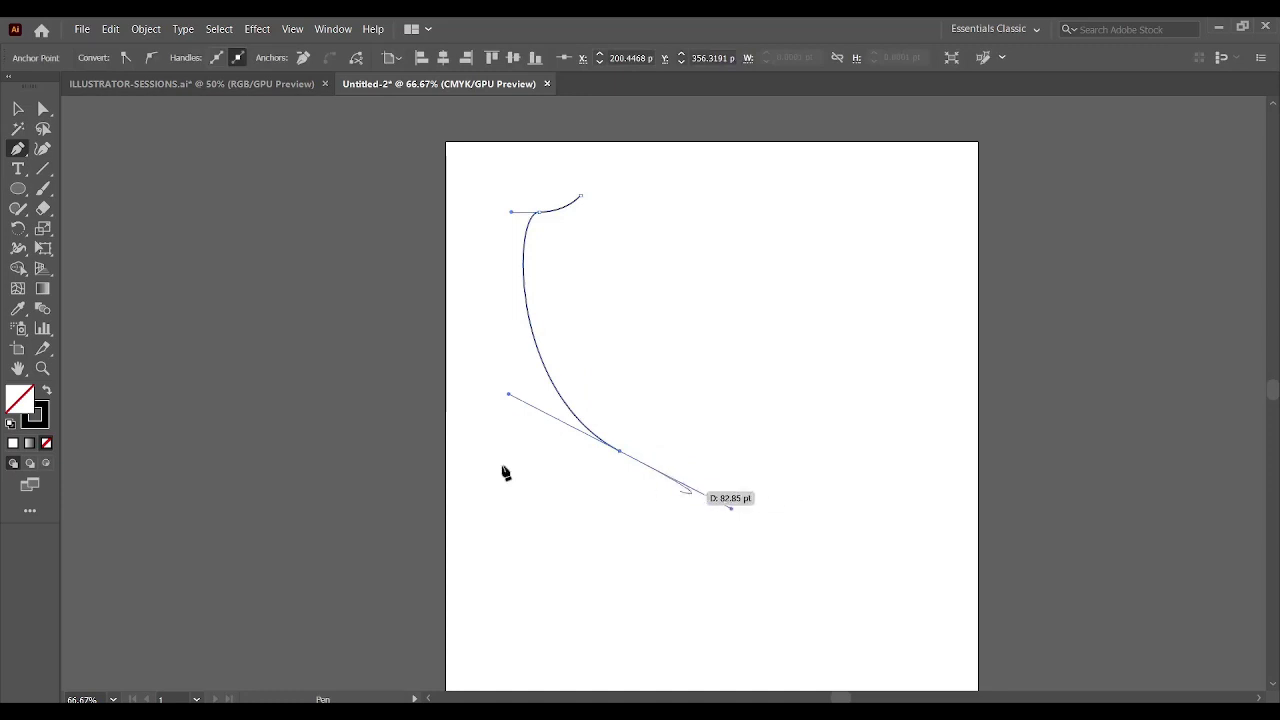
left_click(620, 452)
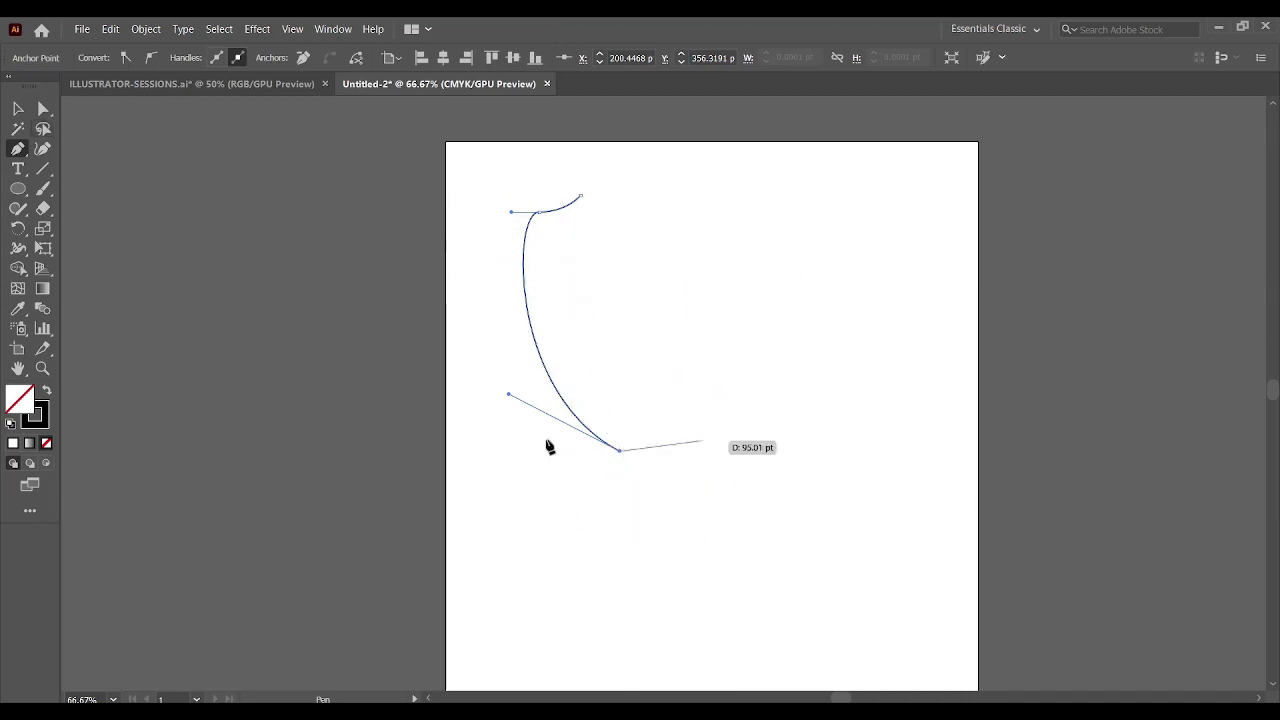
left_click(18, 108)
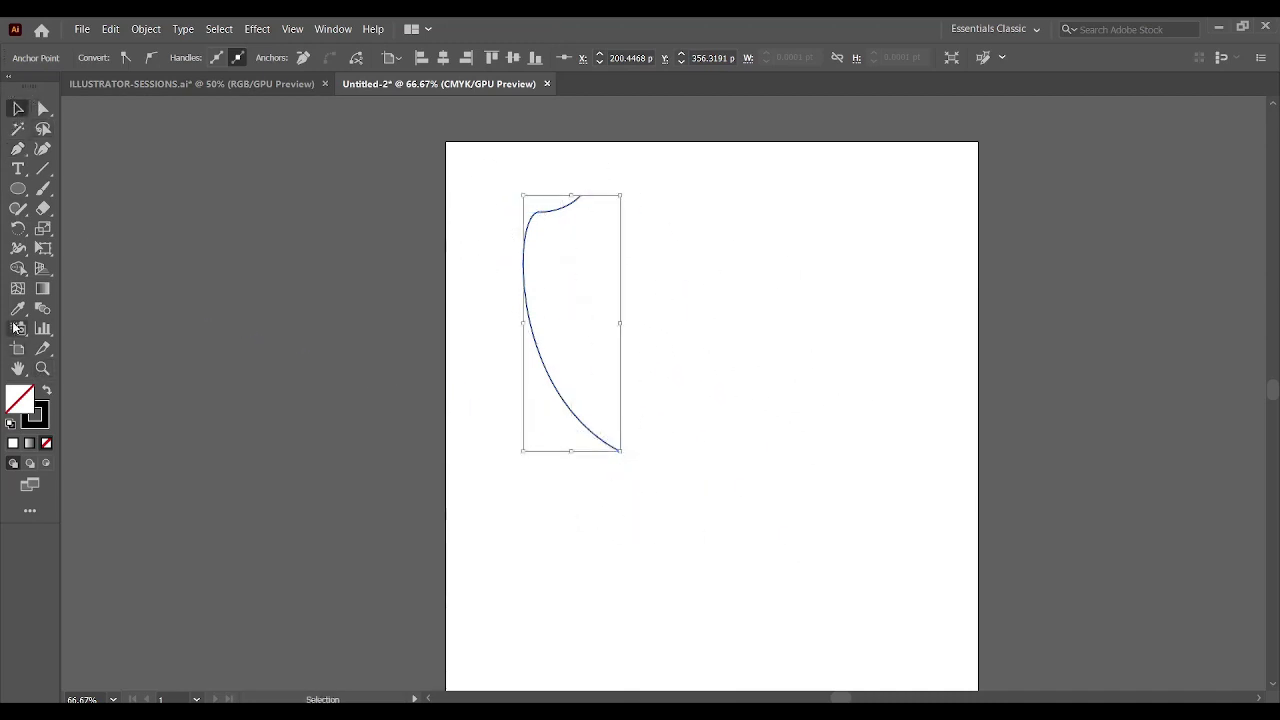
left_click(686, 299)
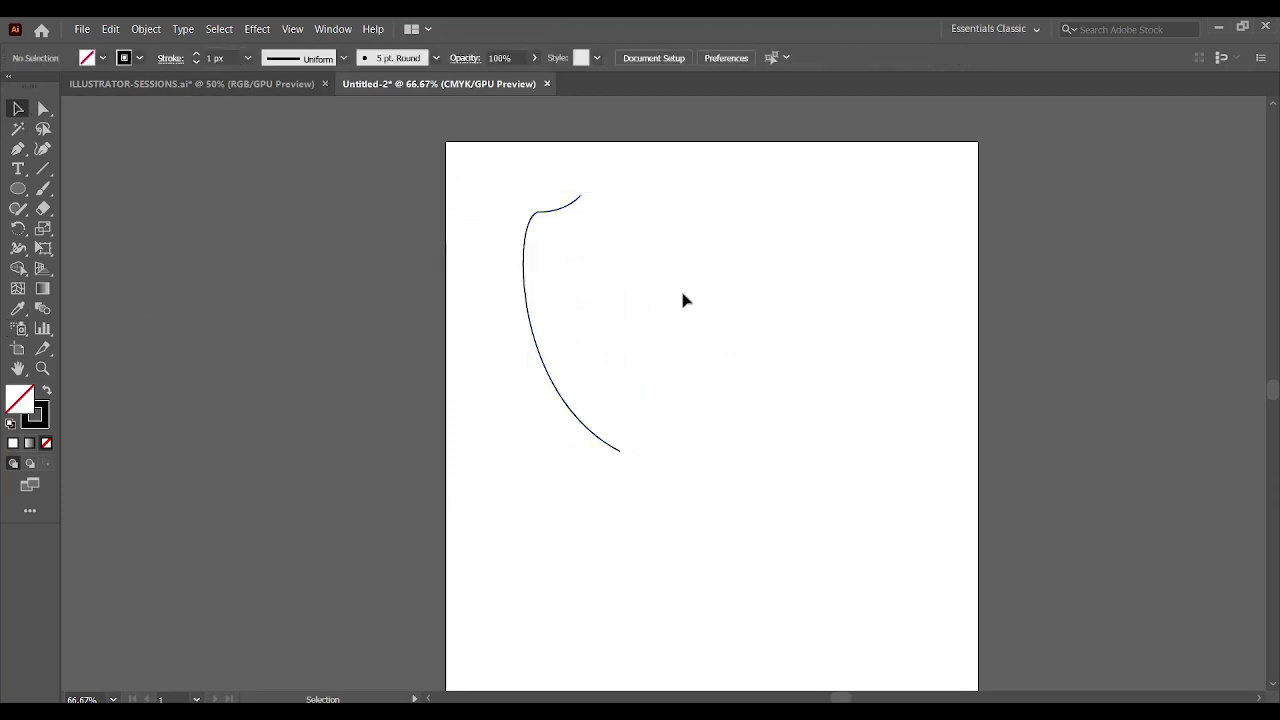
left_click(525, 240)
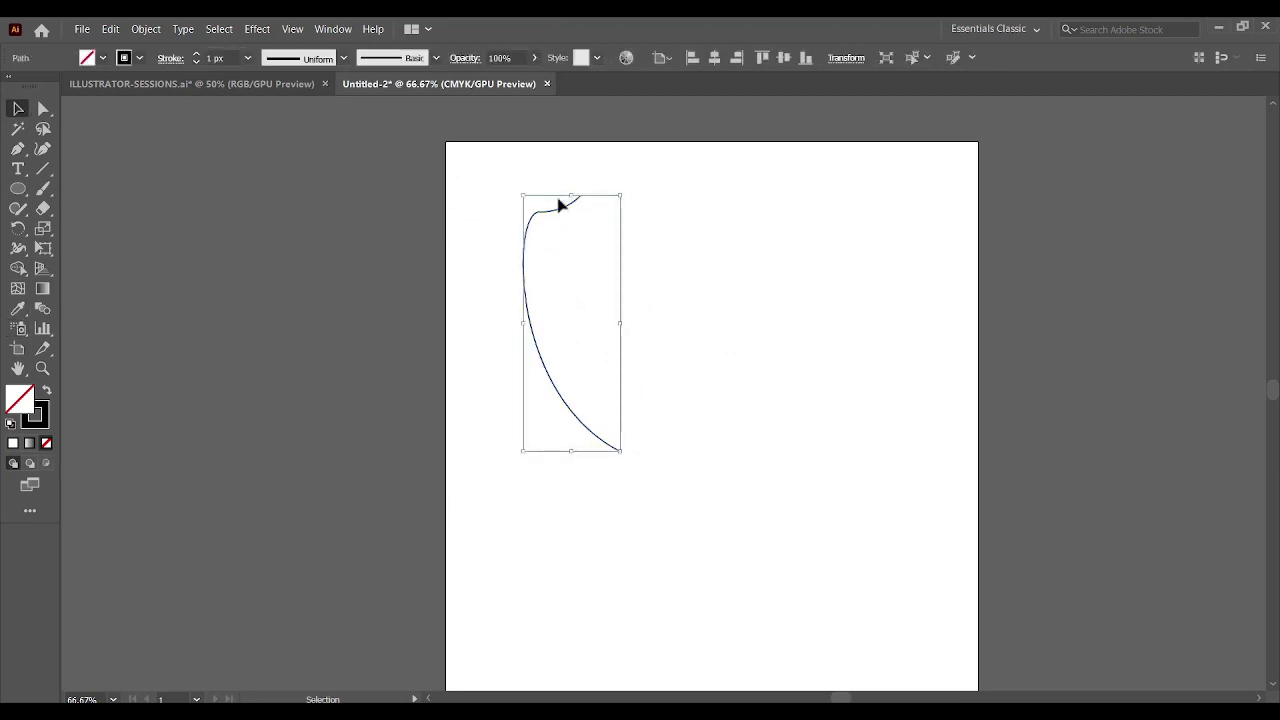
Draw the right petal curve from a short top arc down to a bottom anchor
key("p")
left_click(597, 190)
left_click_drag(651, 187, 671, 180)
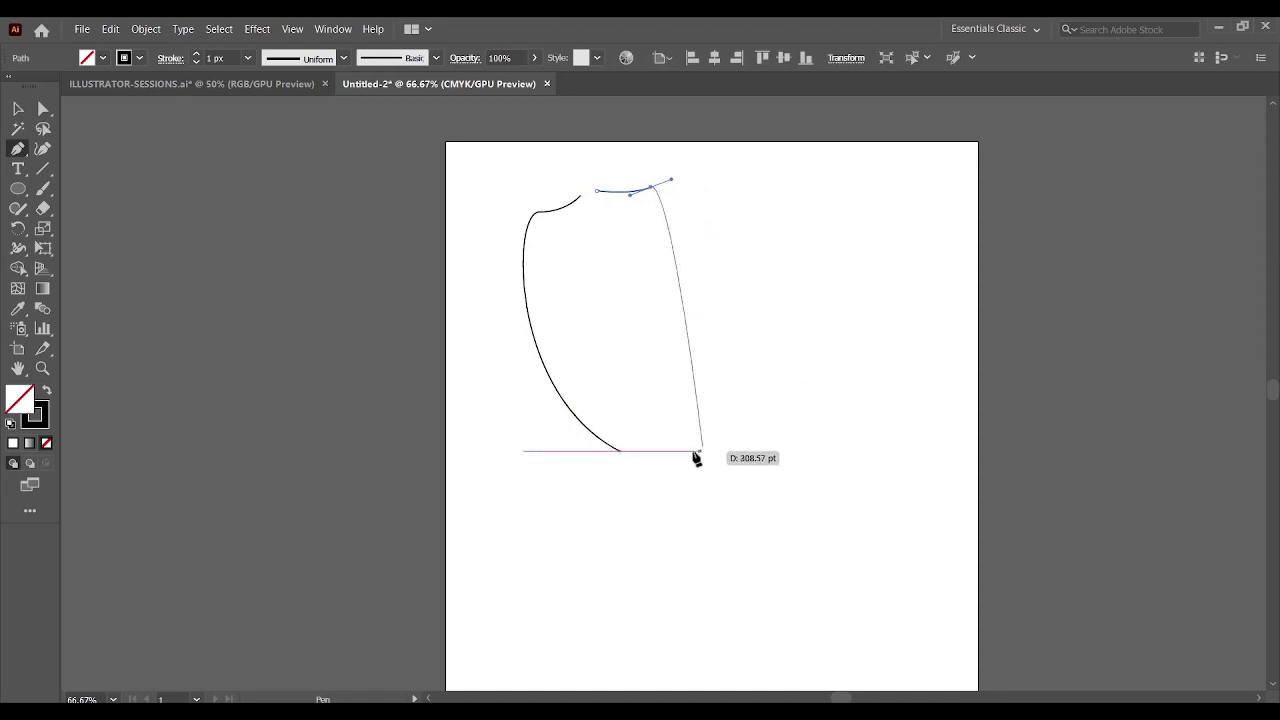
left_click_drag(651, 443, 562, 496)
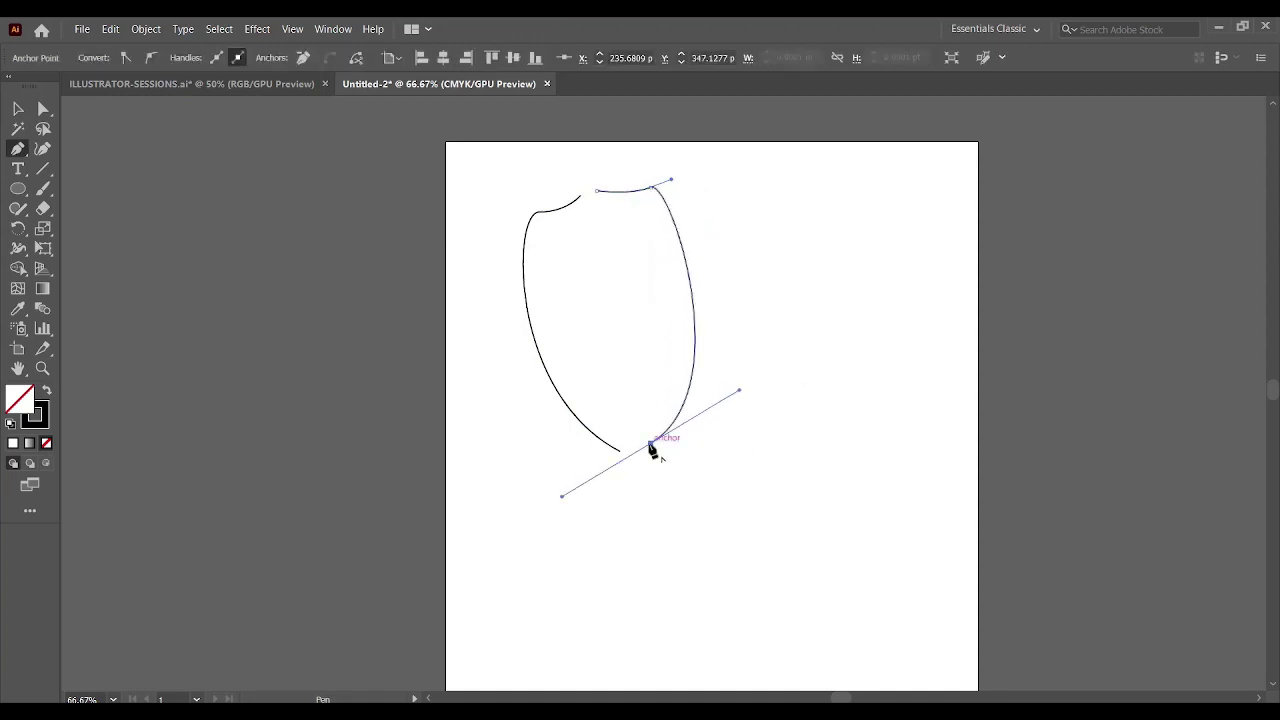
left_click(651, 443)
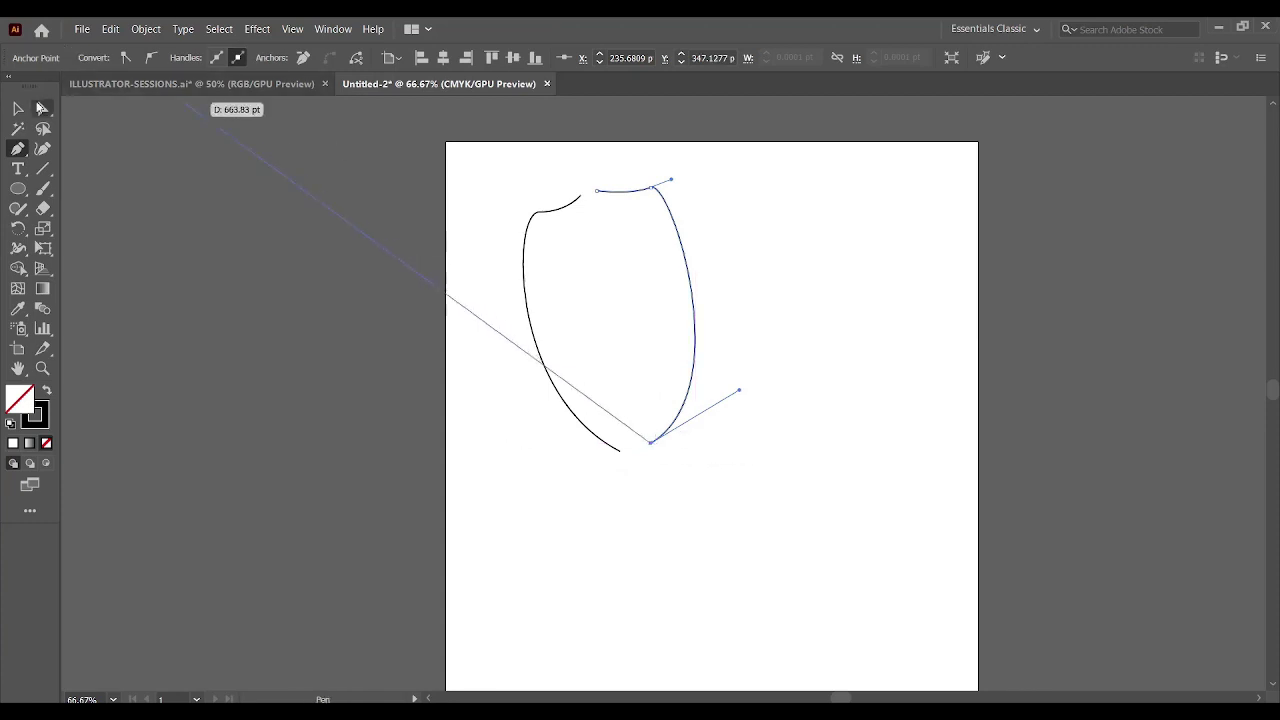
left_click(18, 108)
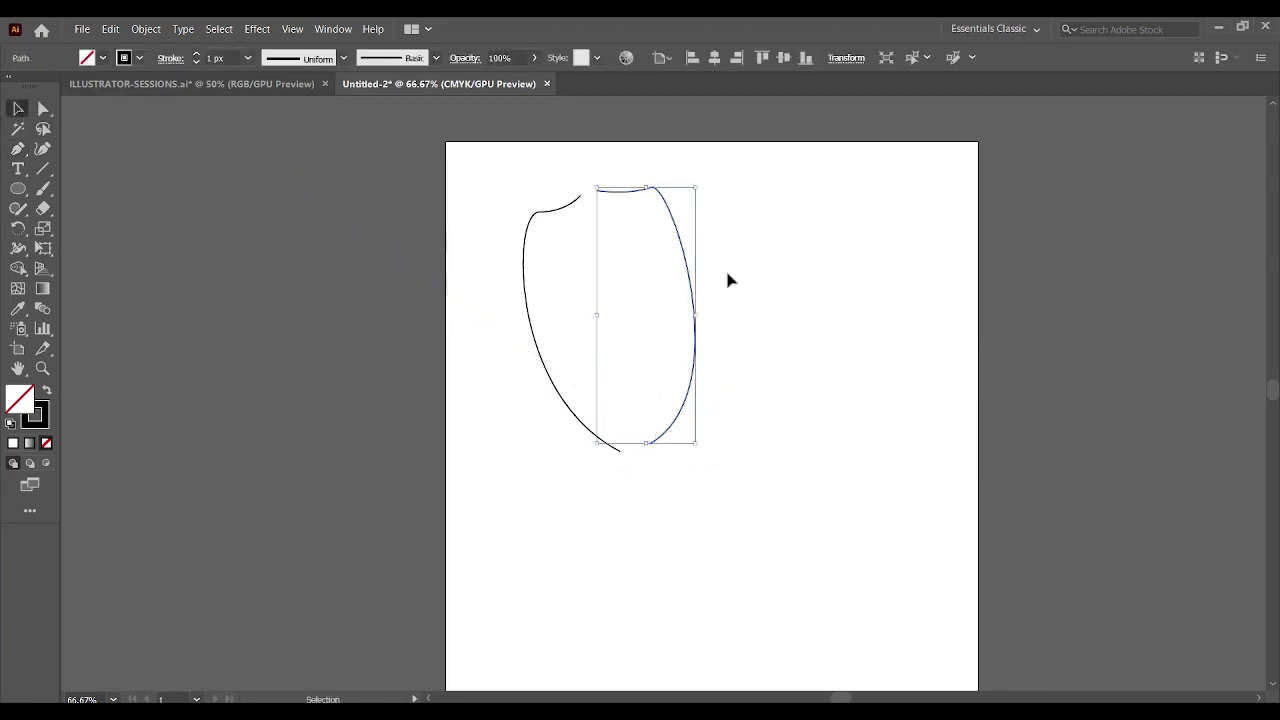
Reshape the right curve with the Anchor Point and Direct Selection tools, then select both curves
left_click_drag(18, 148, 99, 208)
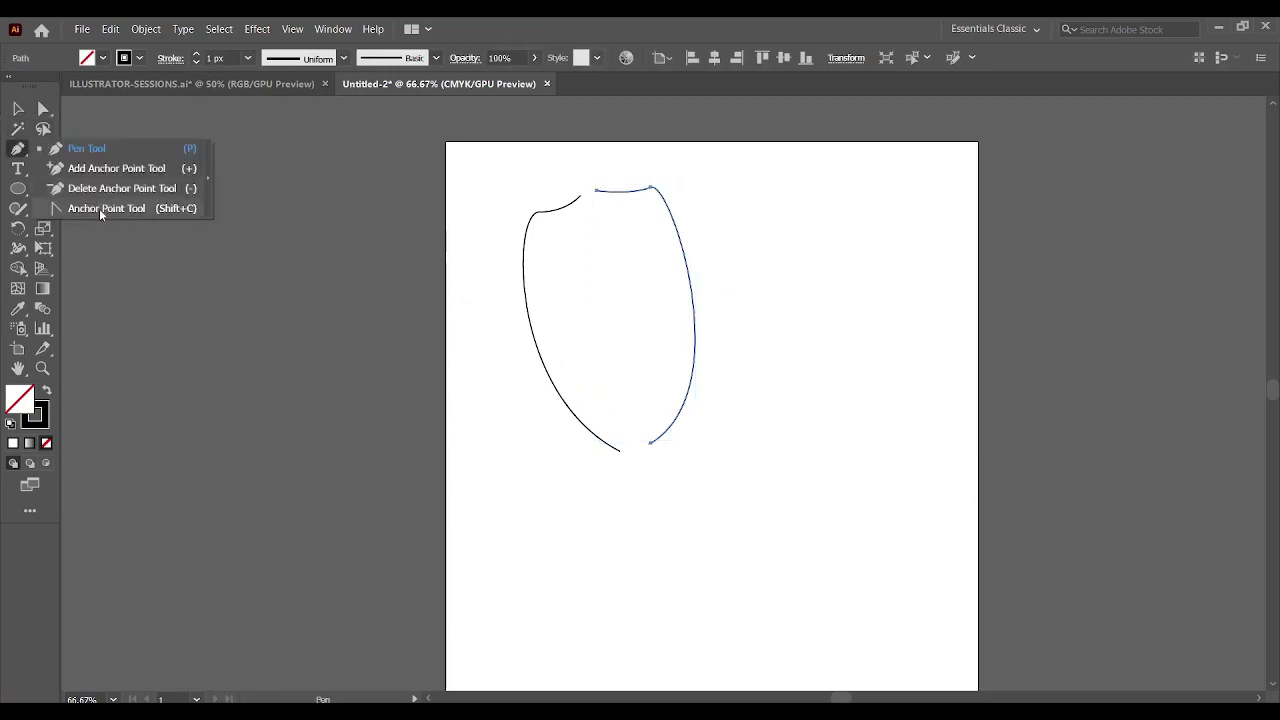
left_click(97, 208)
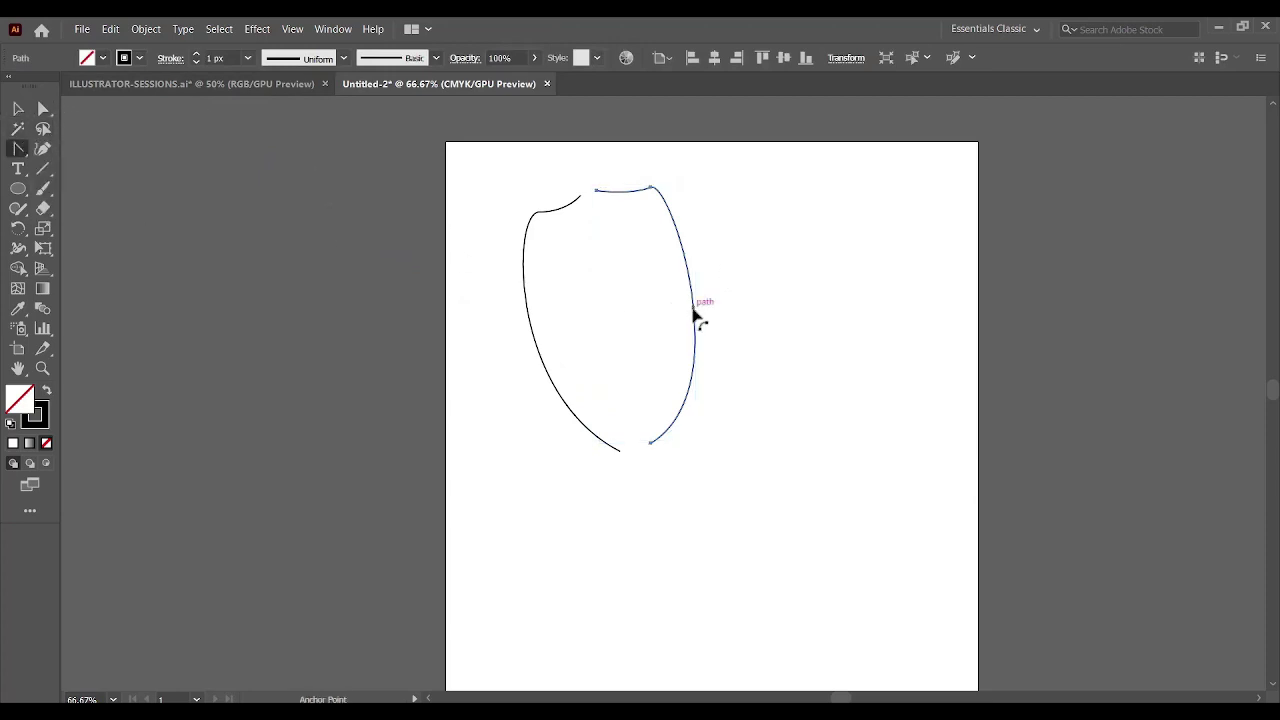
left_click_drag(697, 316, 713, 322)
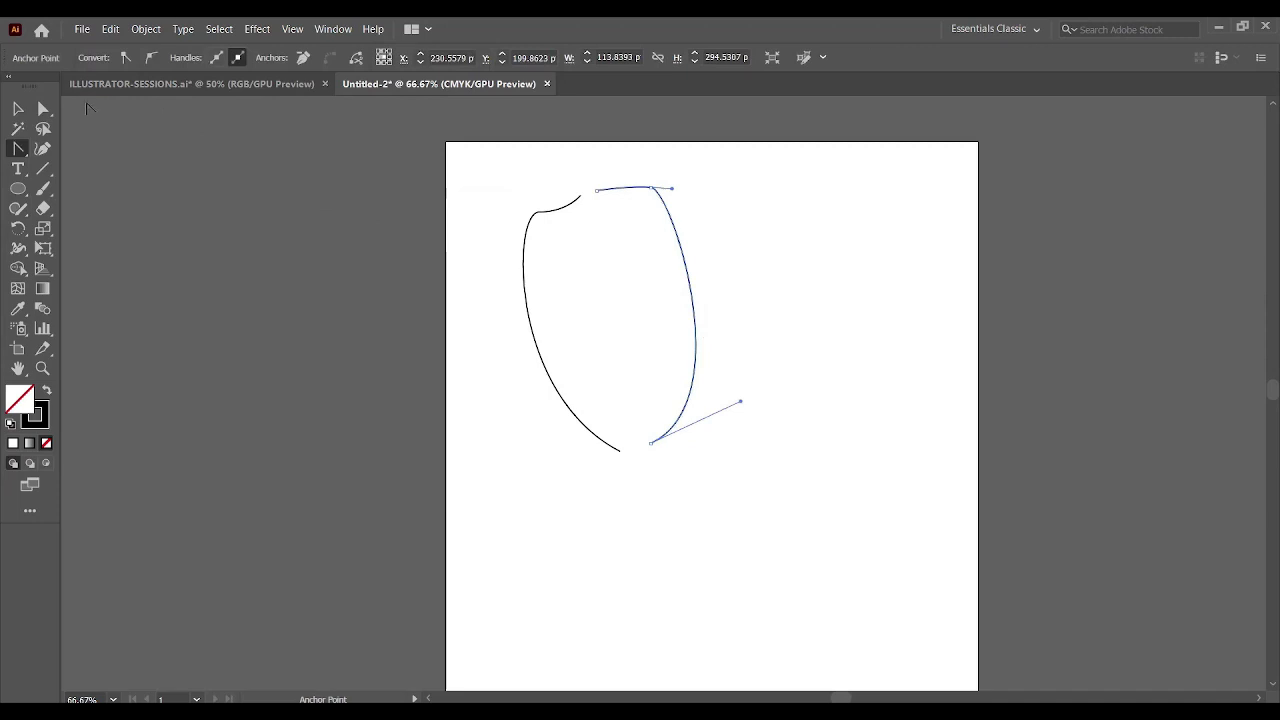
left_click(43, 108)
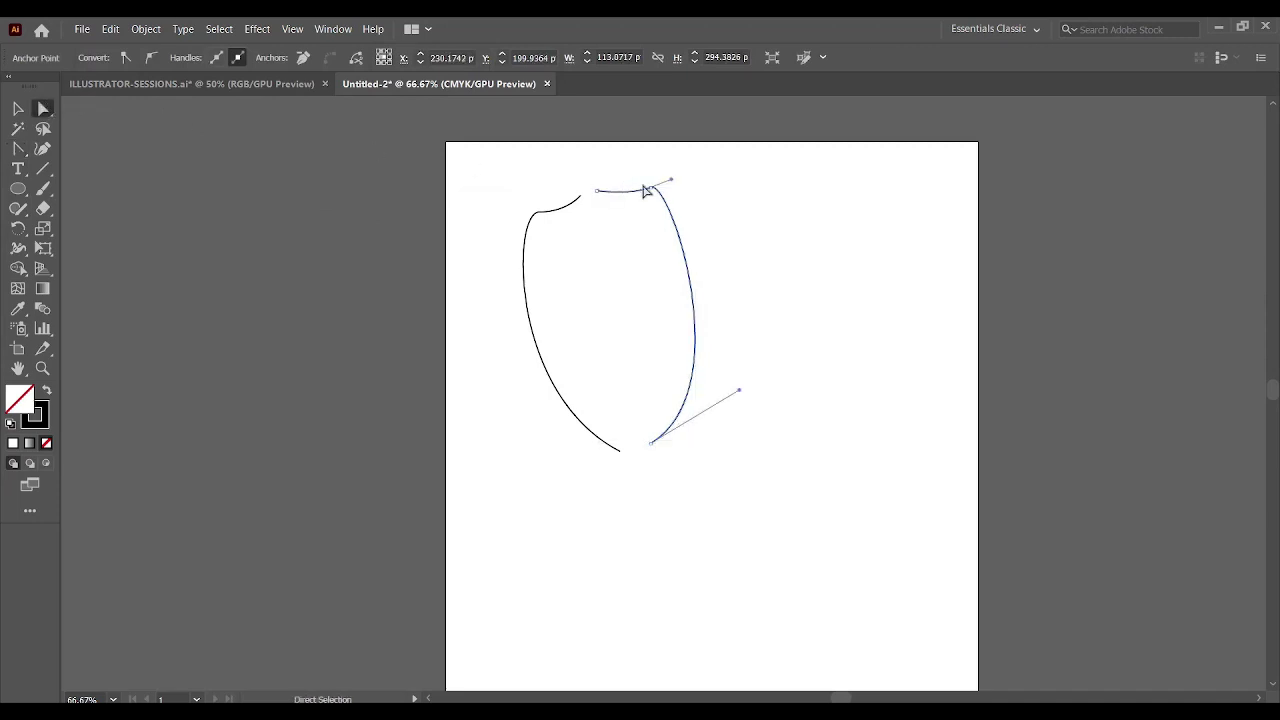
left_click_drag(672, 188, 681, 181)
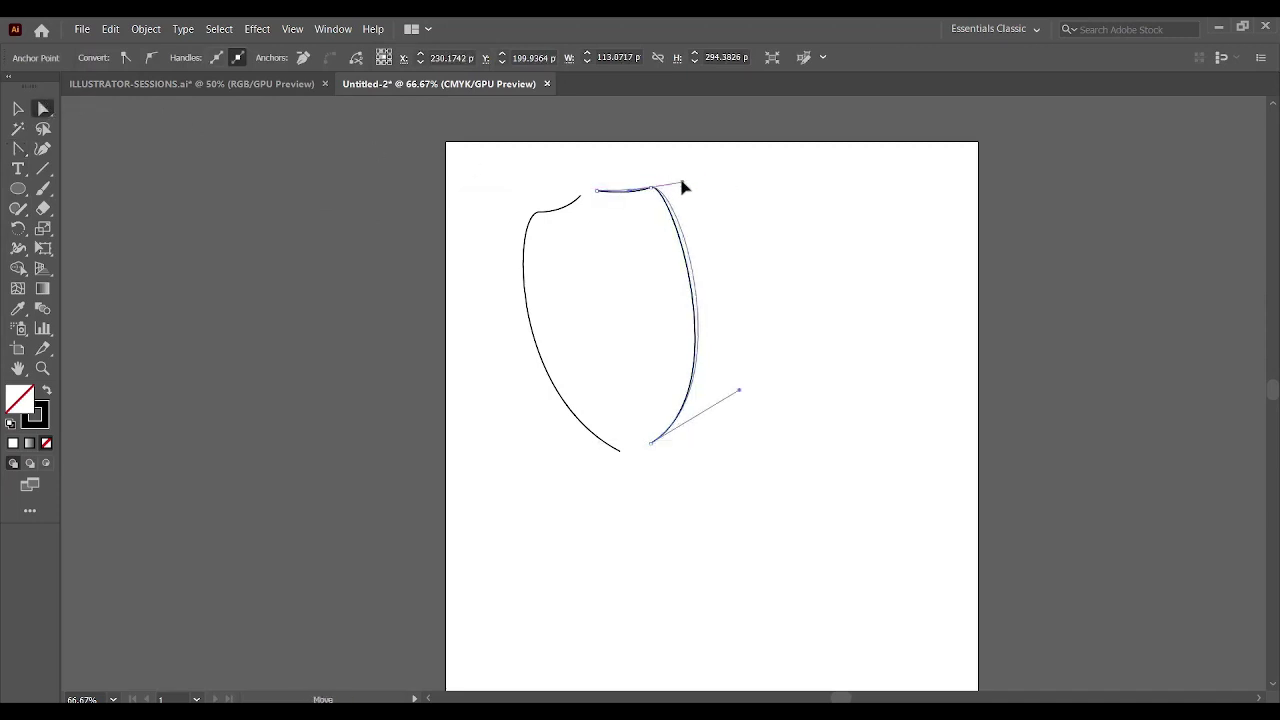
key("minus")
left_click(745, 224)
left_click(766, 395)
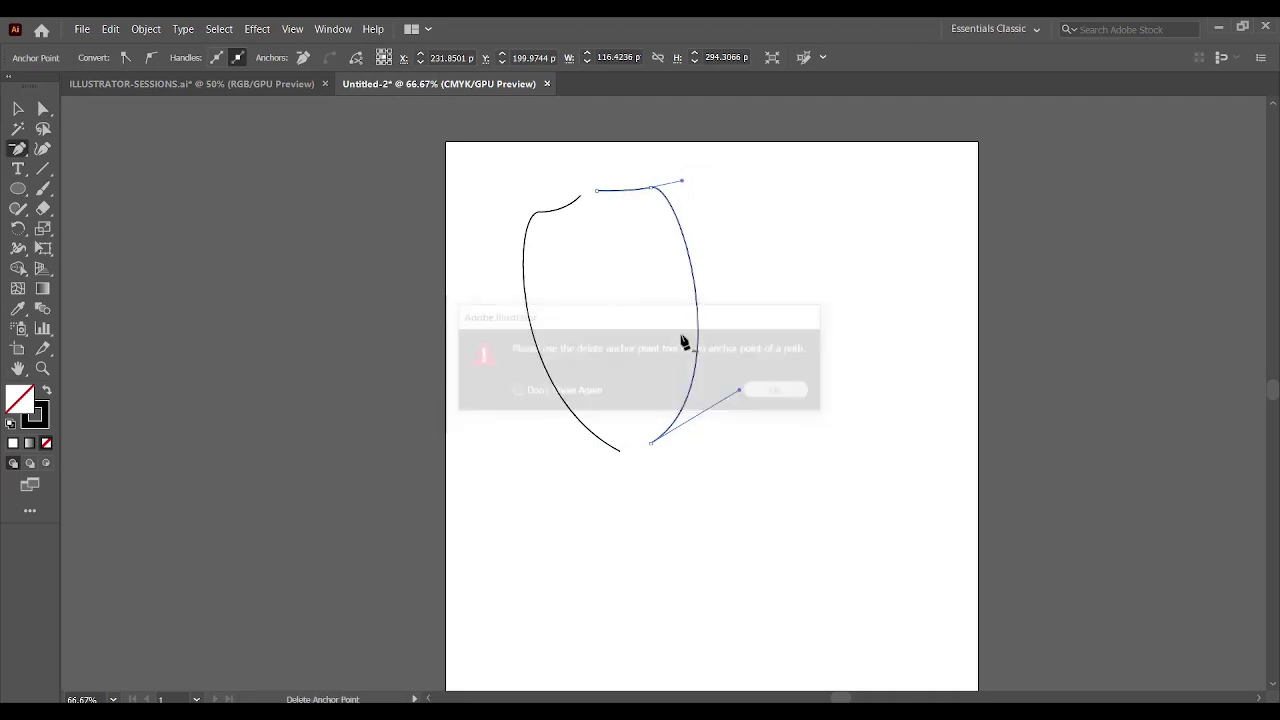
key("v")
left_click(472, 162)
left_click_drag(472, 162, 777, 481)
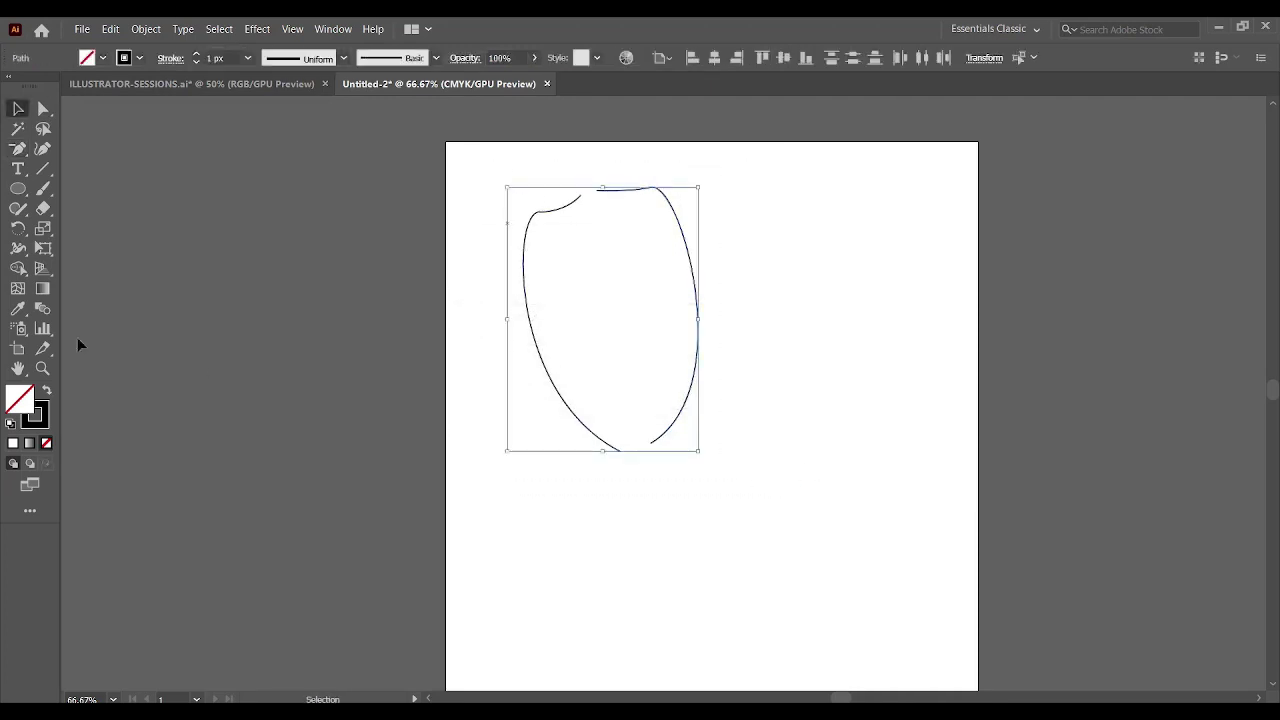
Set Blend Options to 20 Specified Steps and blend the left curve into the right one
double_click(38, 306)
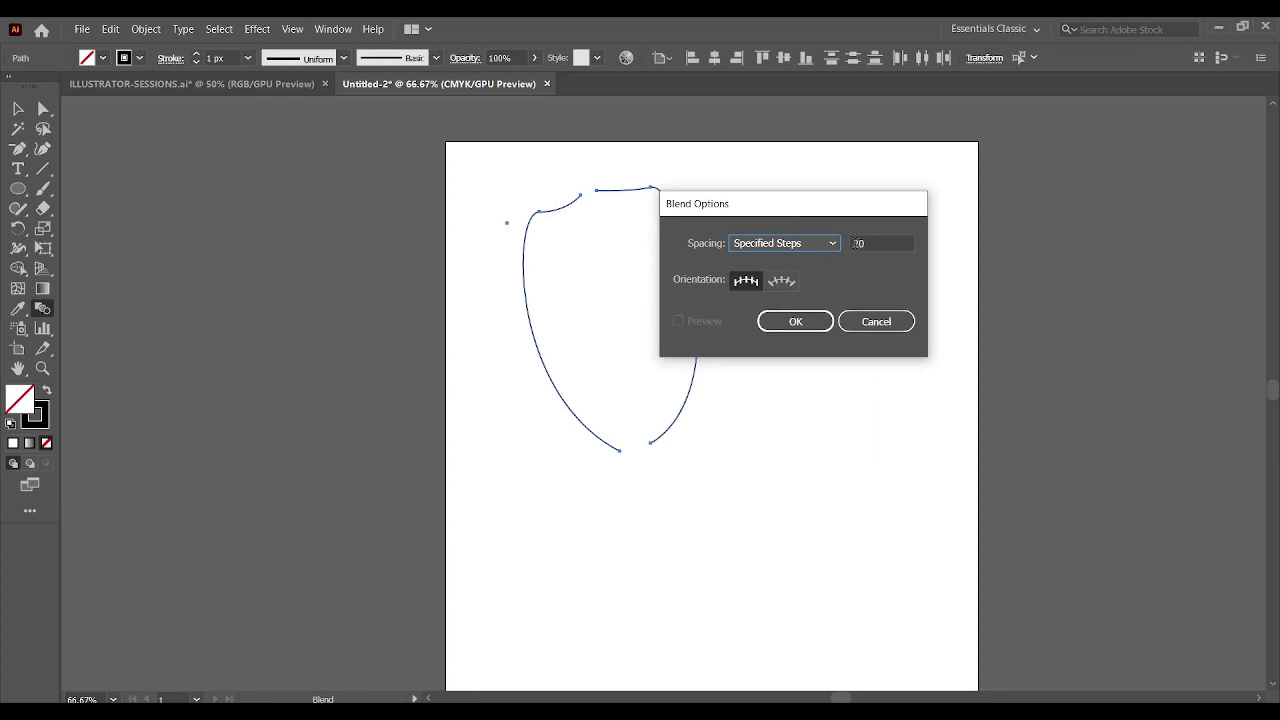
double_click(866, 244)
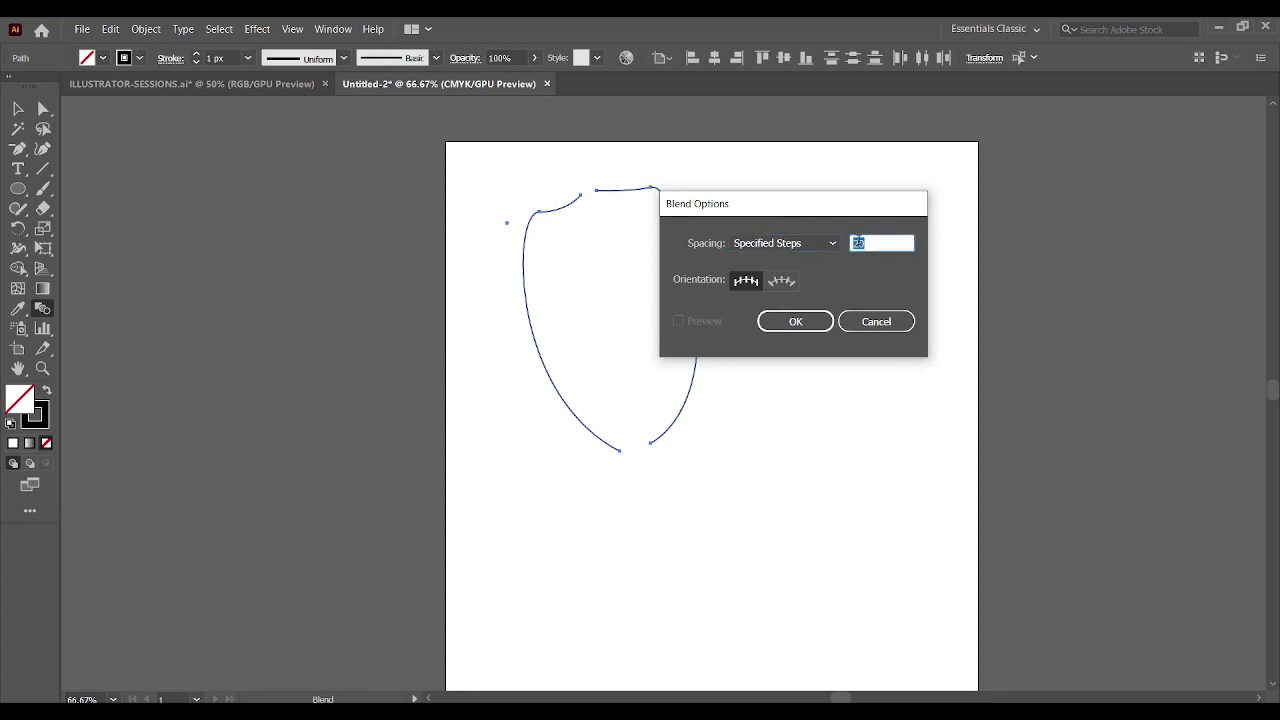
left_click(860, 248)
left_click(795, 321)
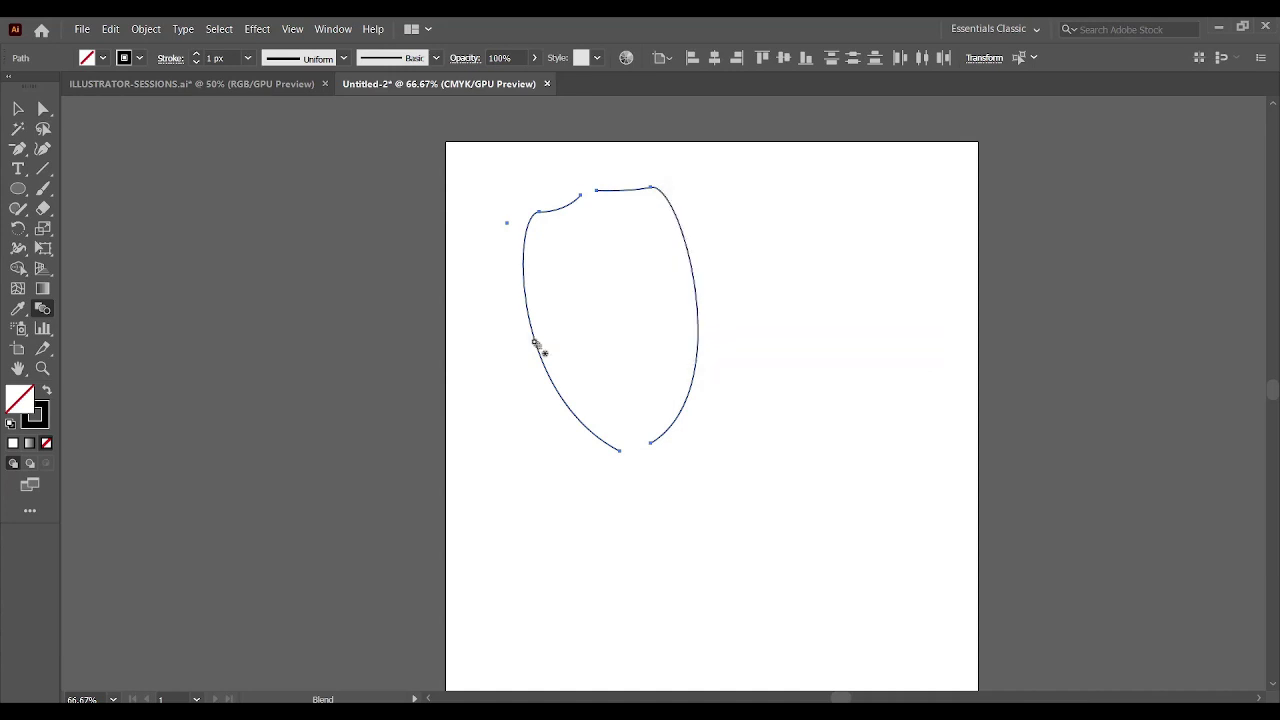
left_click(698, 314)
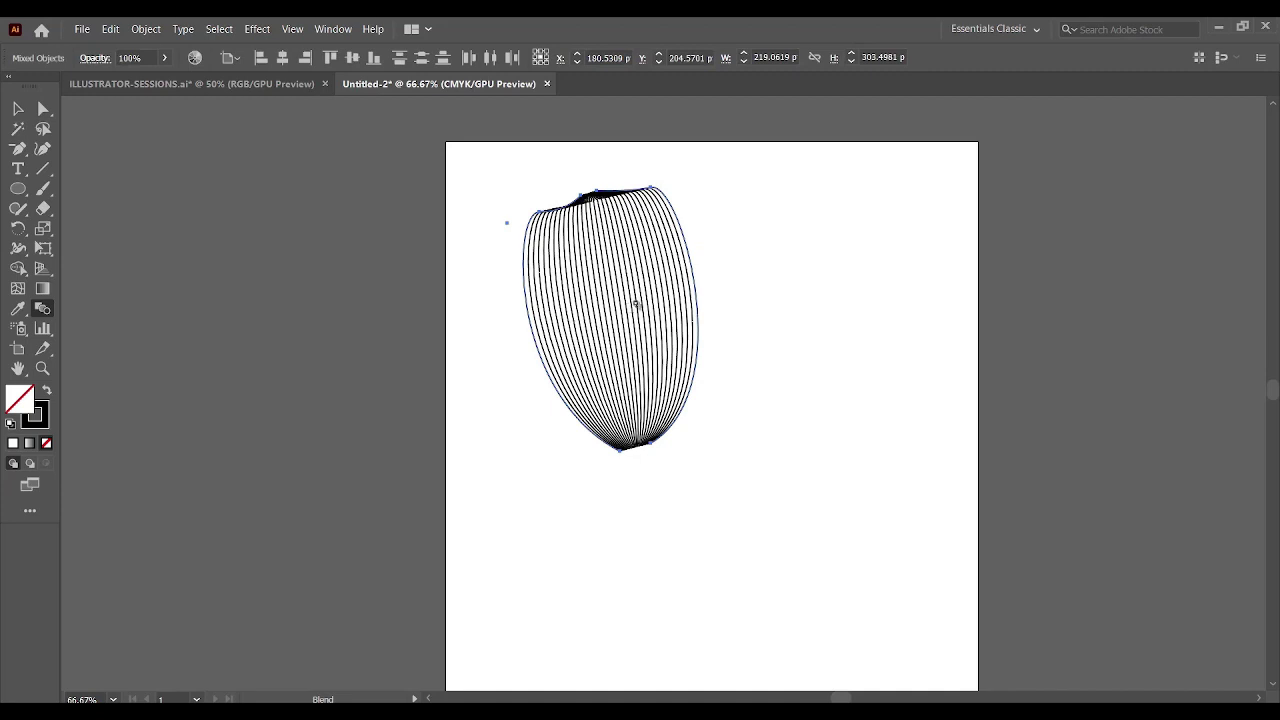
In Object > Blend > Blend Options, preview step counts and apply 25 Specified Steps
left_click(150, 30)
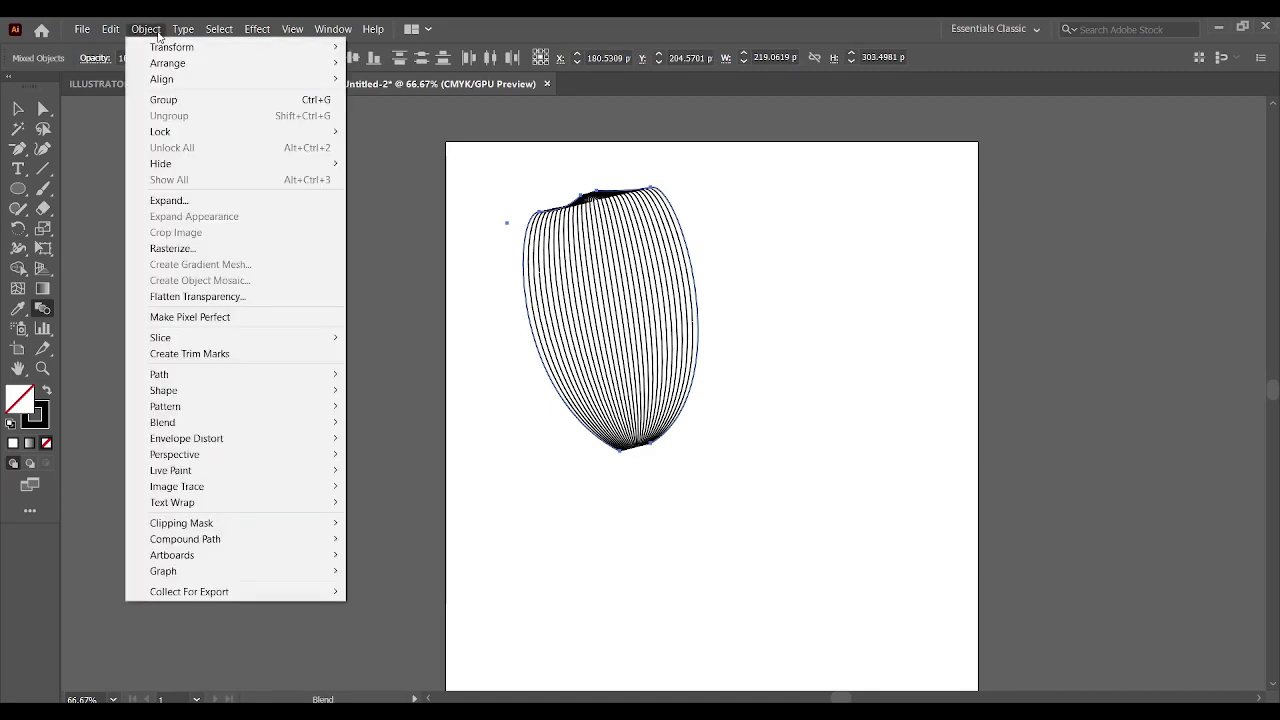
mouse_move(162, 422)
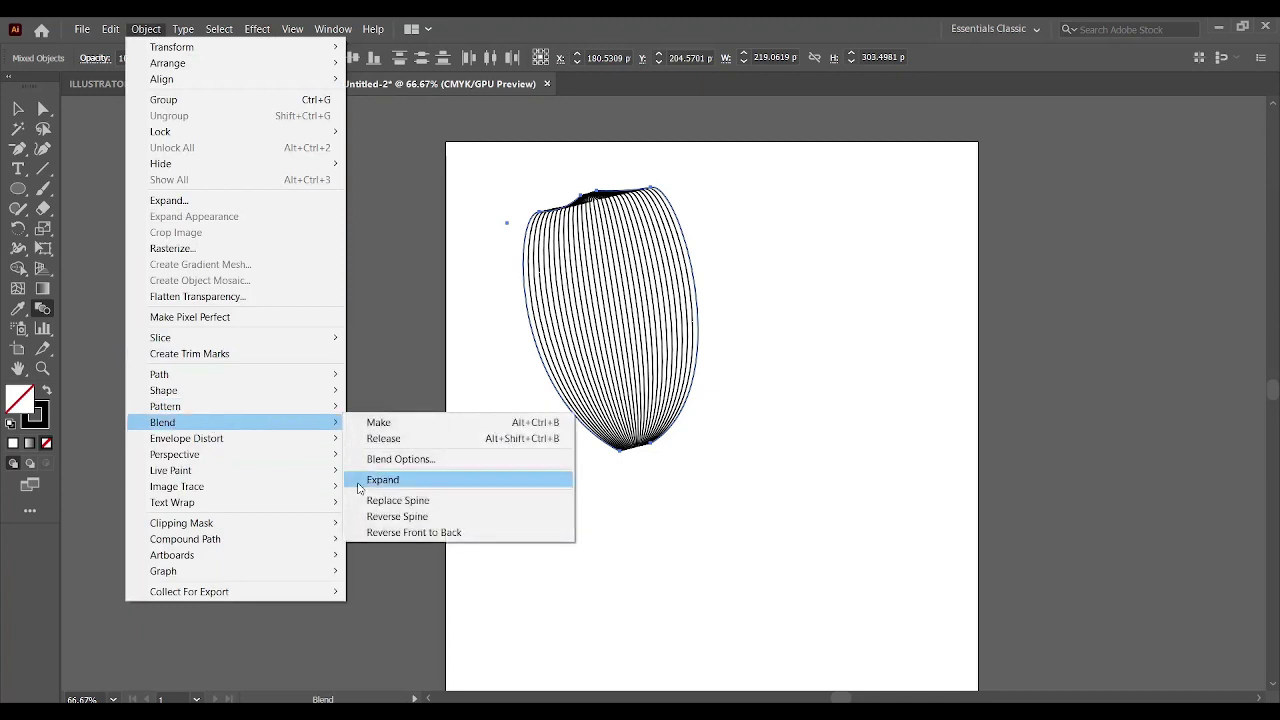
left_click(386, 462)
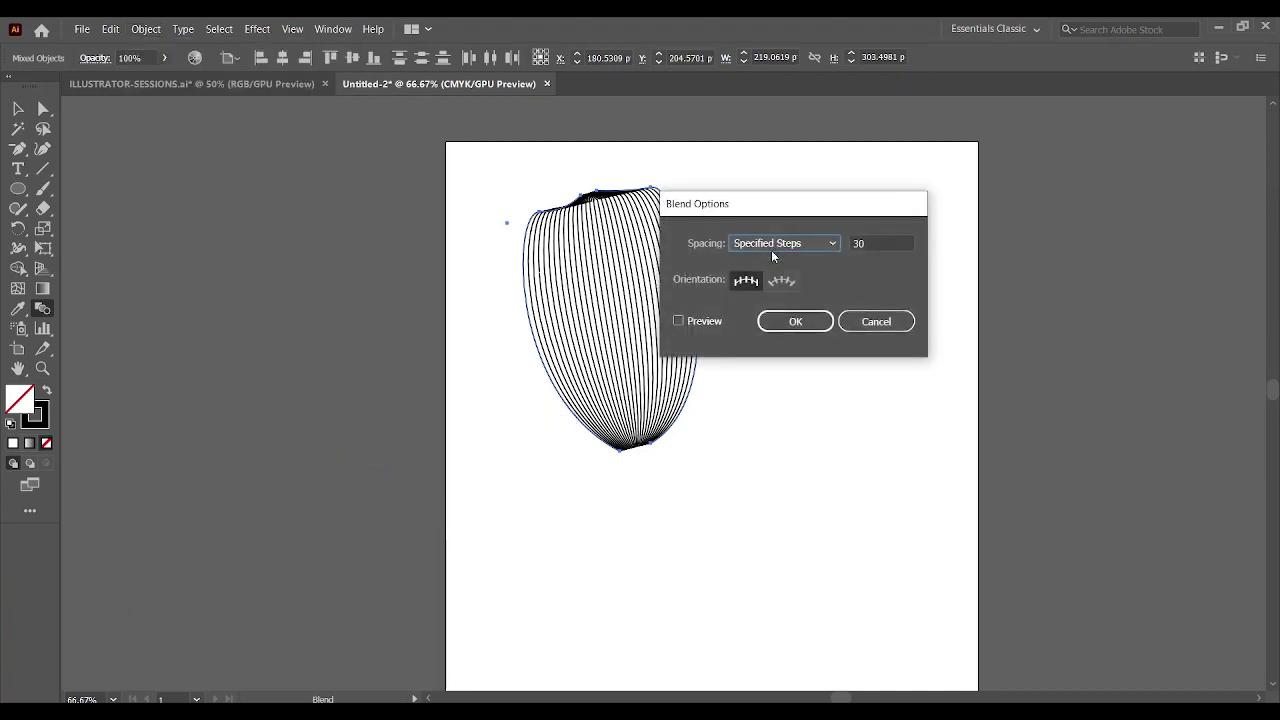
left_click_drag(745, 215, 795, 184)
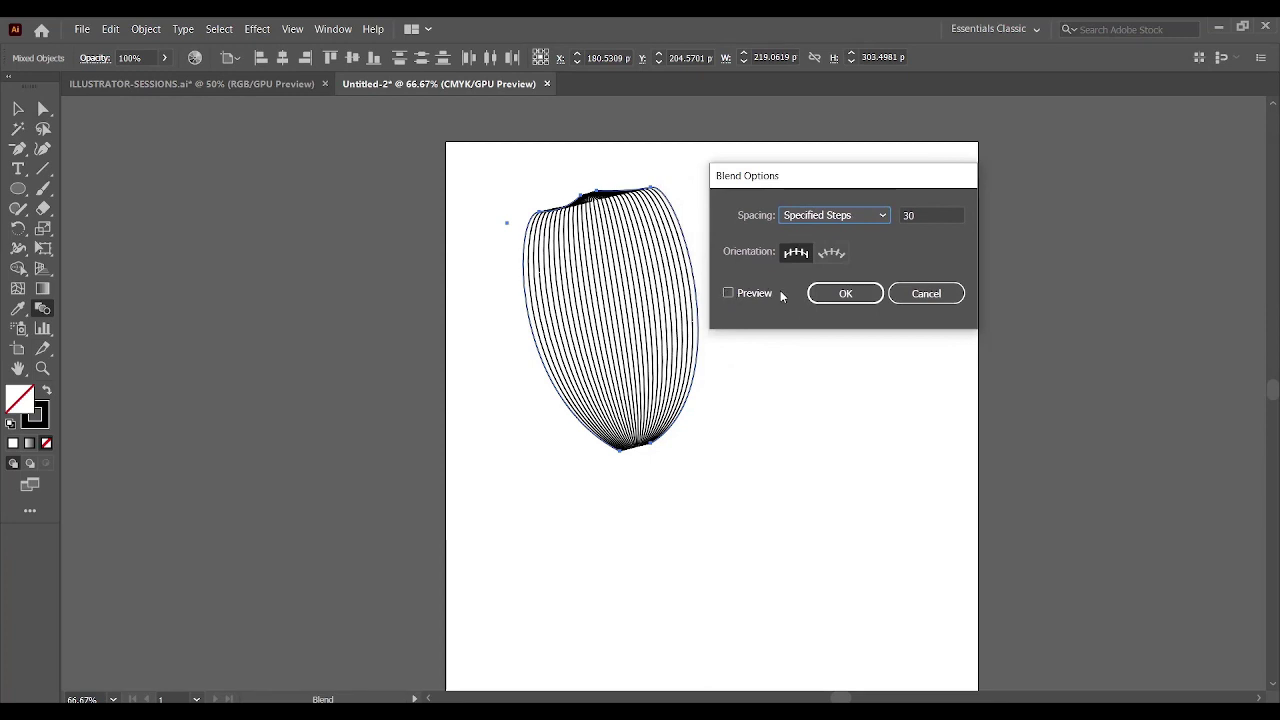
left_click(729, 294)
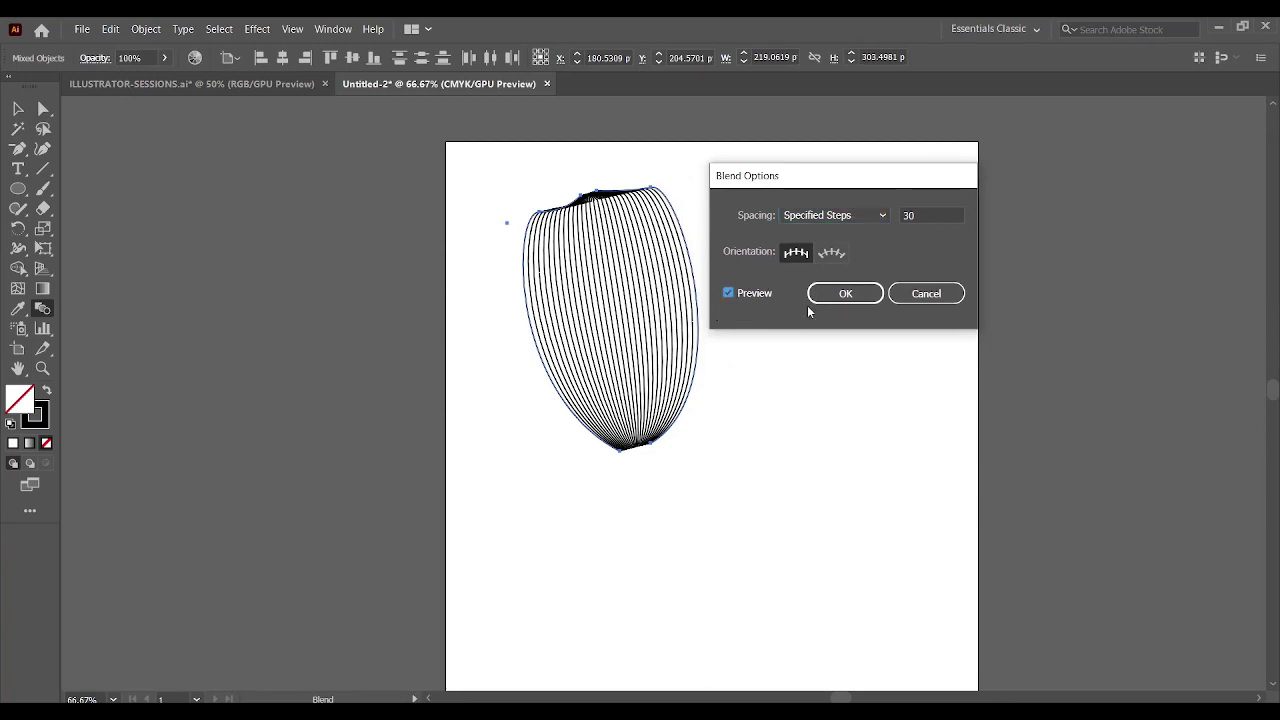
left_click_drag(906, 215, 922, 214)
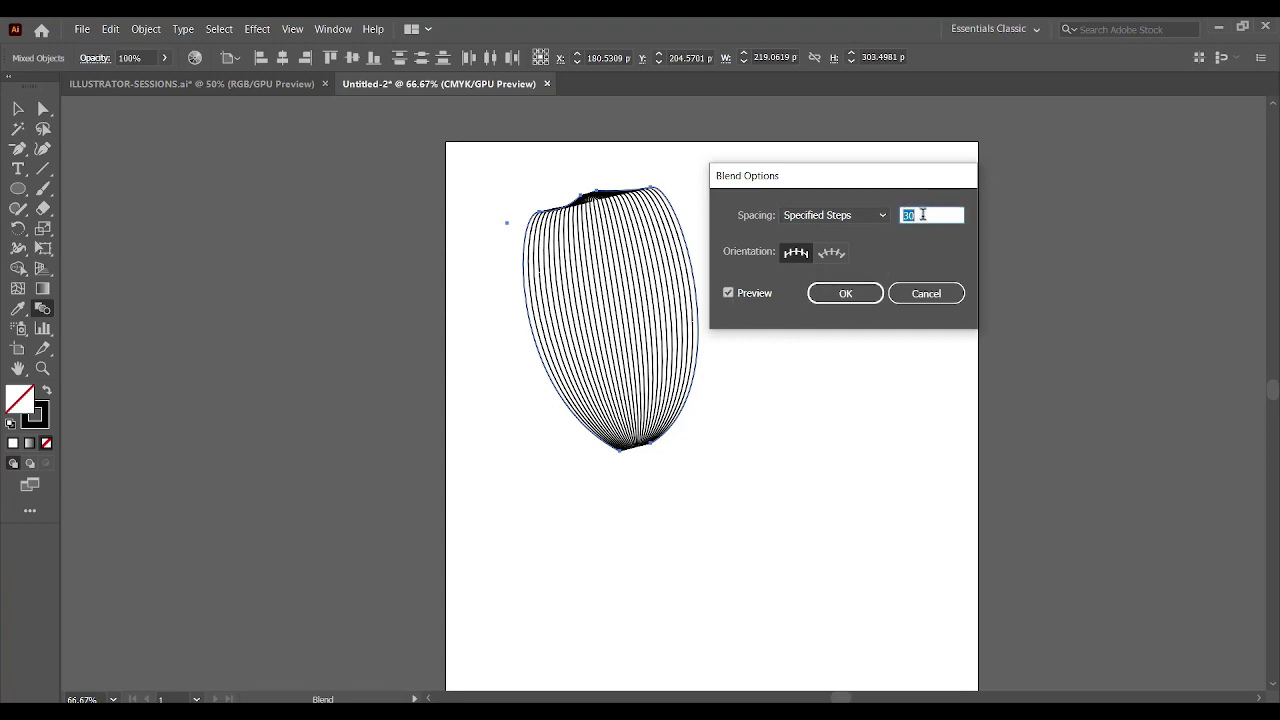
type("7")
left_click(729, 294)
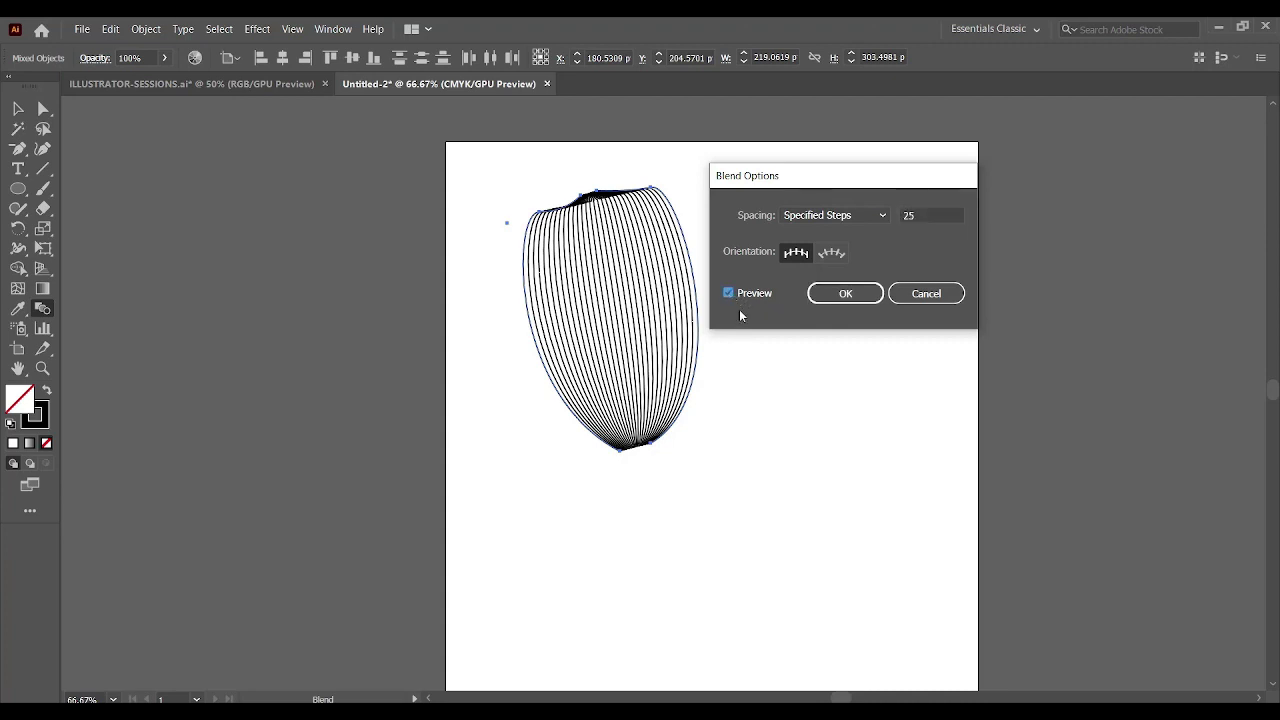
left_click(729, 294)
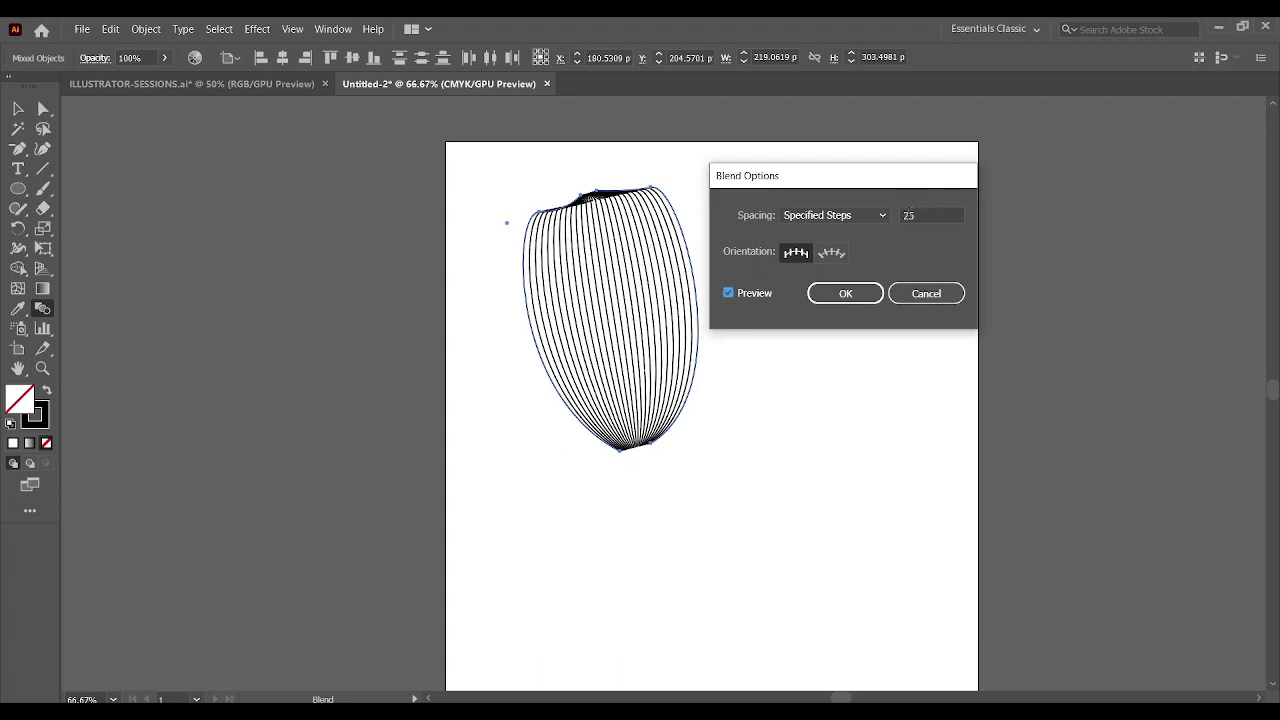
left_click_drag(909, 212, 921, 213)
type("20")
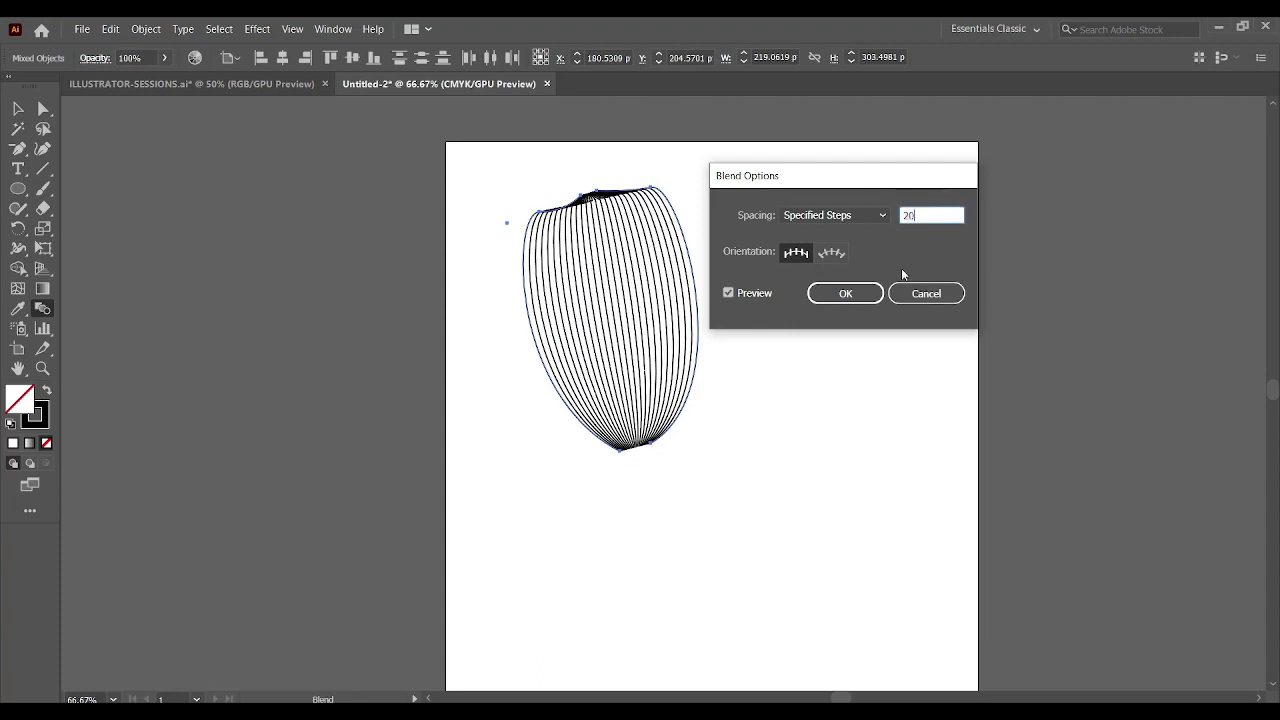
left_click(727, 293)
left_click(729, 293)
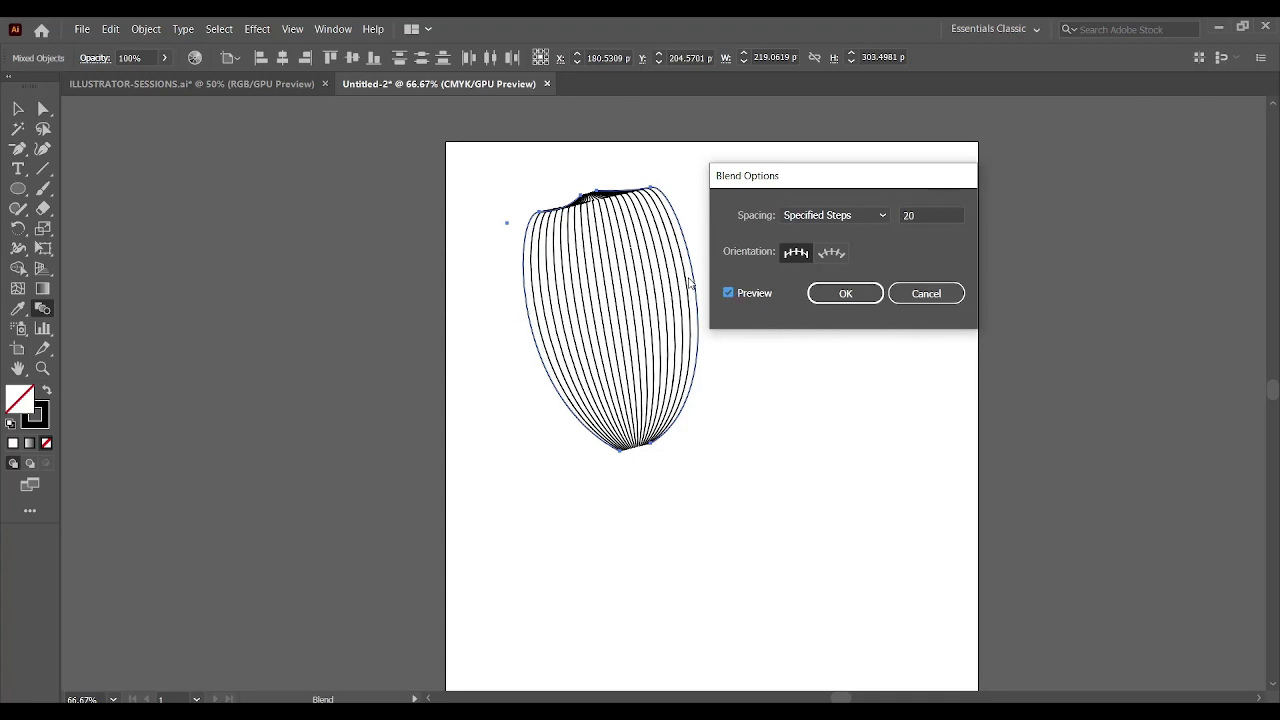
left_click(927, 214)
type("25")
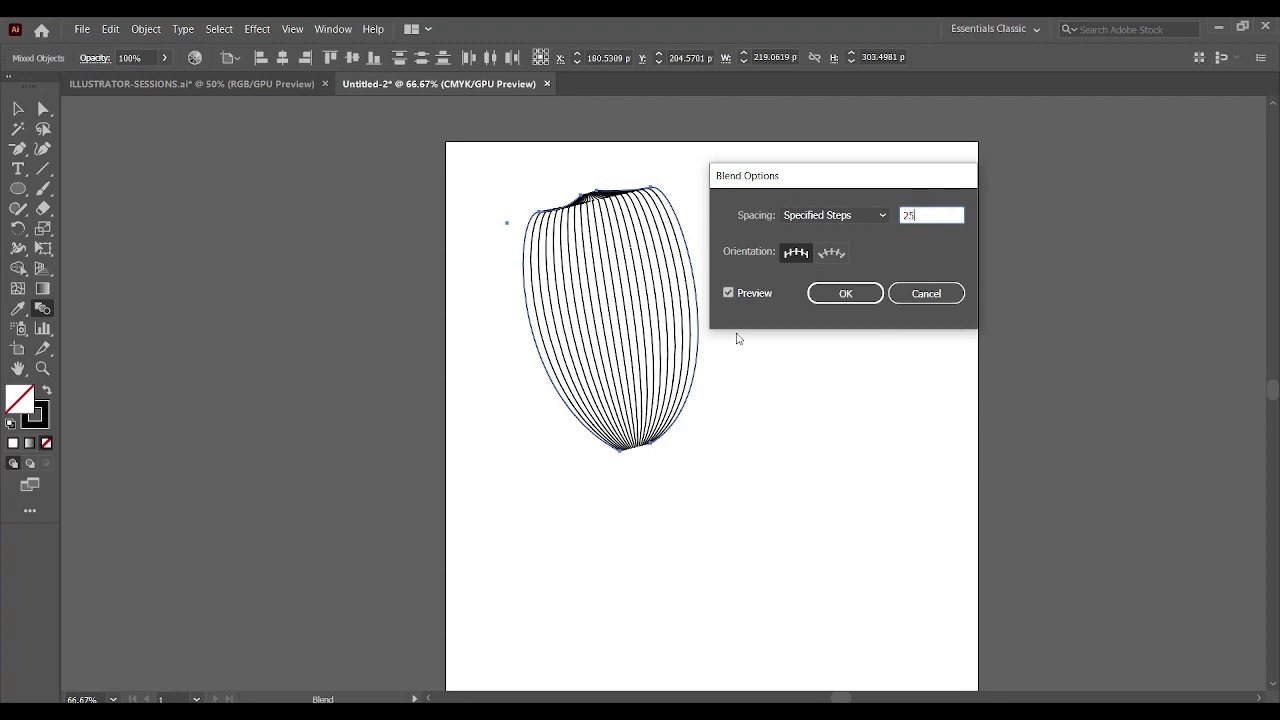
key("Return")
Nudge the petal's bottom anchor right and move the petal blend toward the artboard's left
key("a")
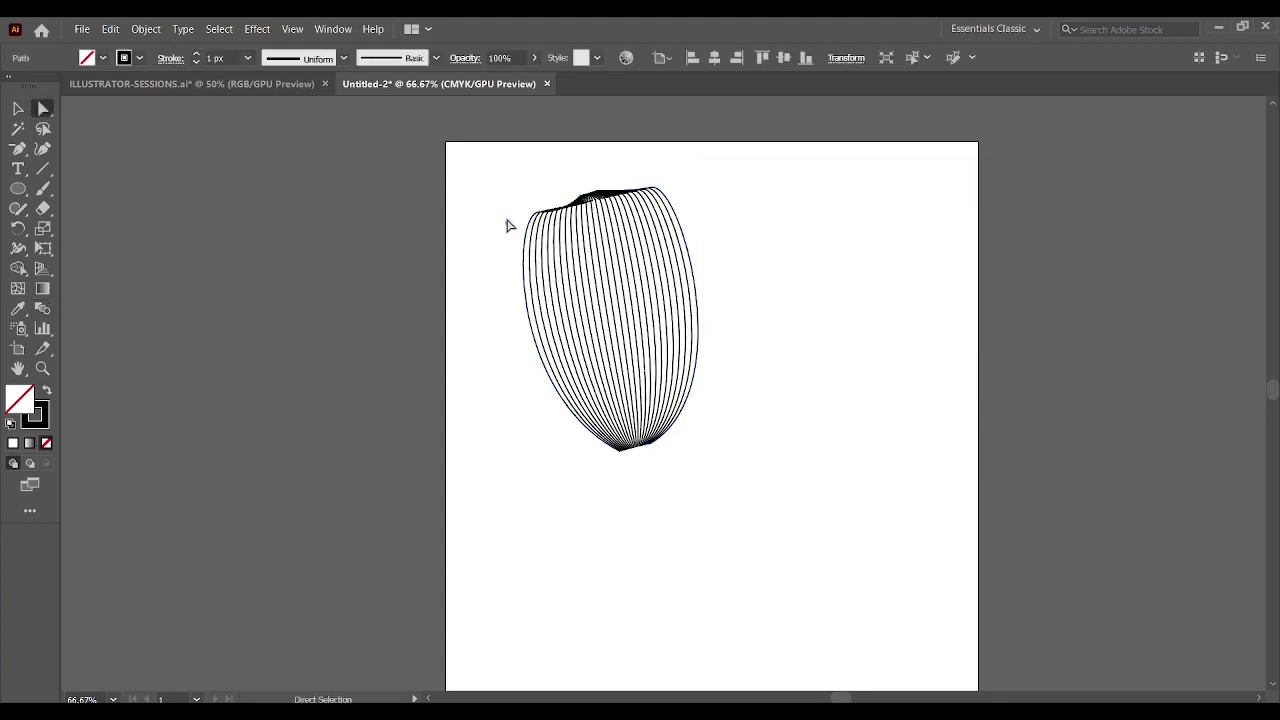
left_click(583, 251)
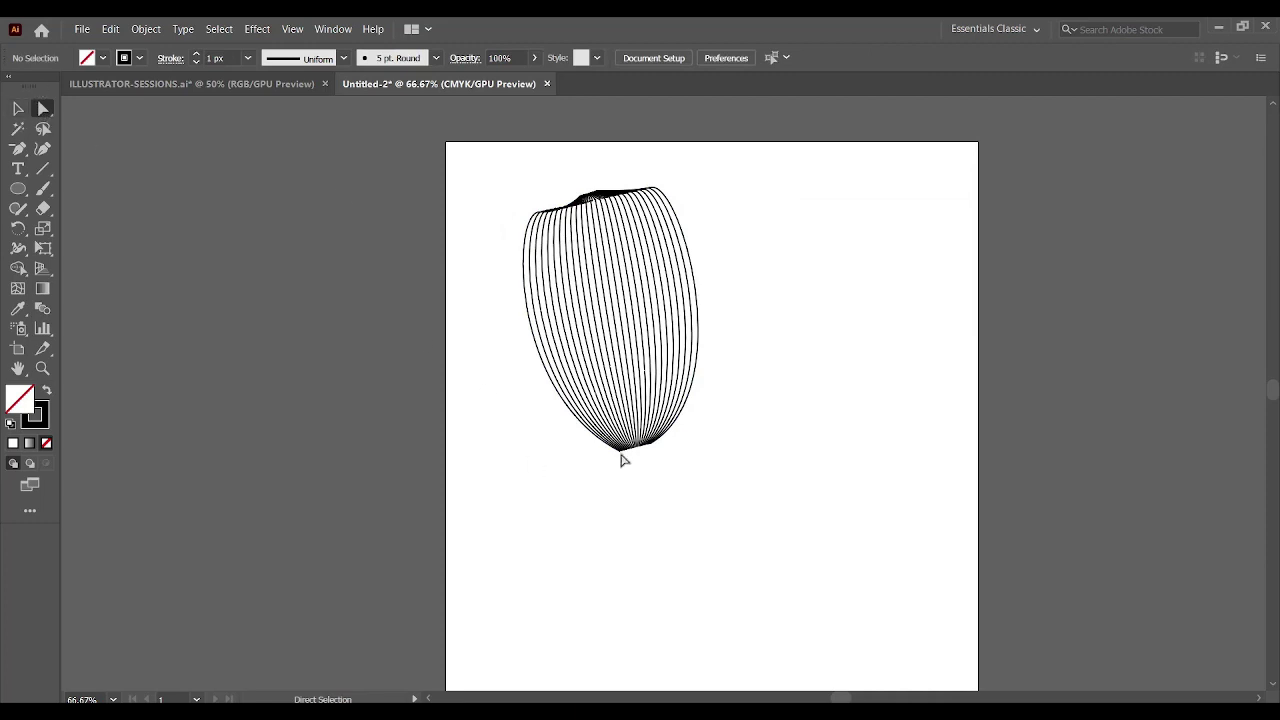
left_click_drag(621, 450, 650, 441)
left_click(16, 108)
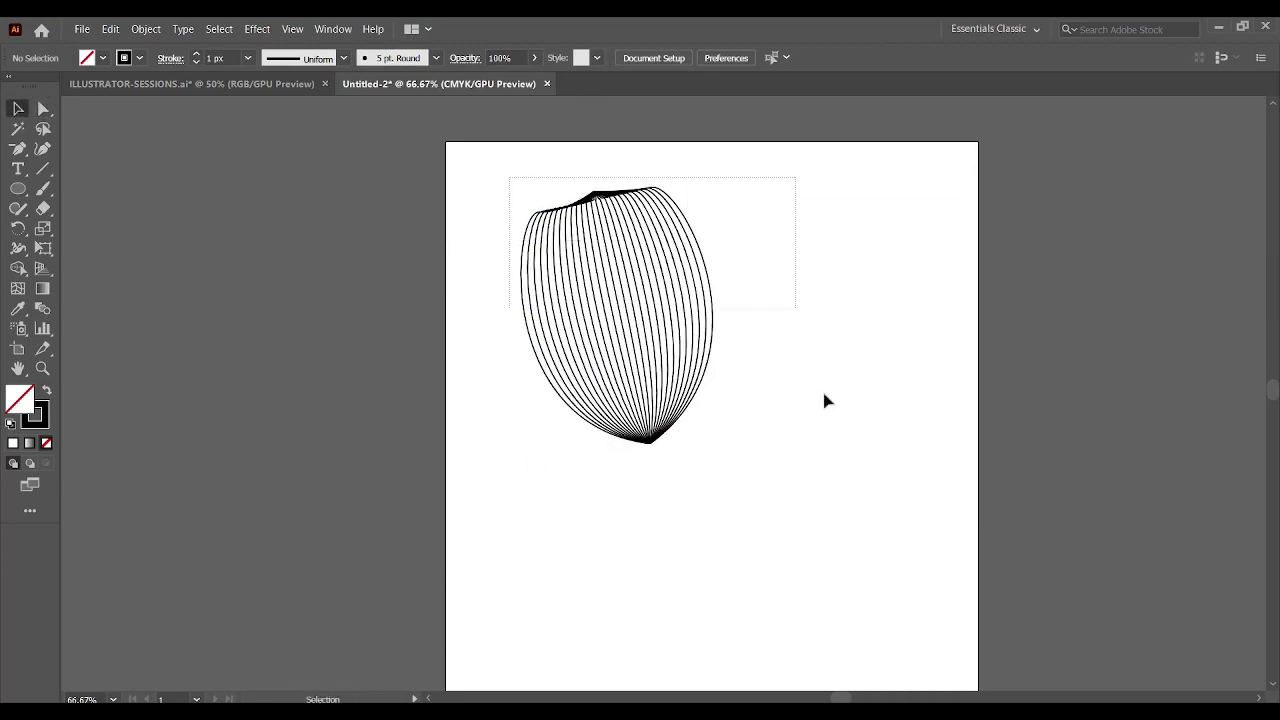
left_click_drag(511, 177, 825, 420)
left_click_drag(652, 428, 589, 430)
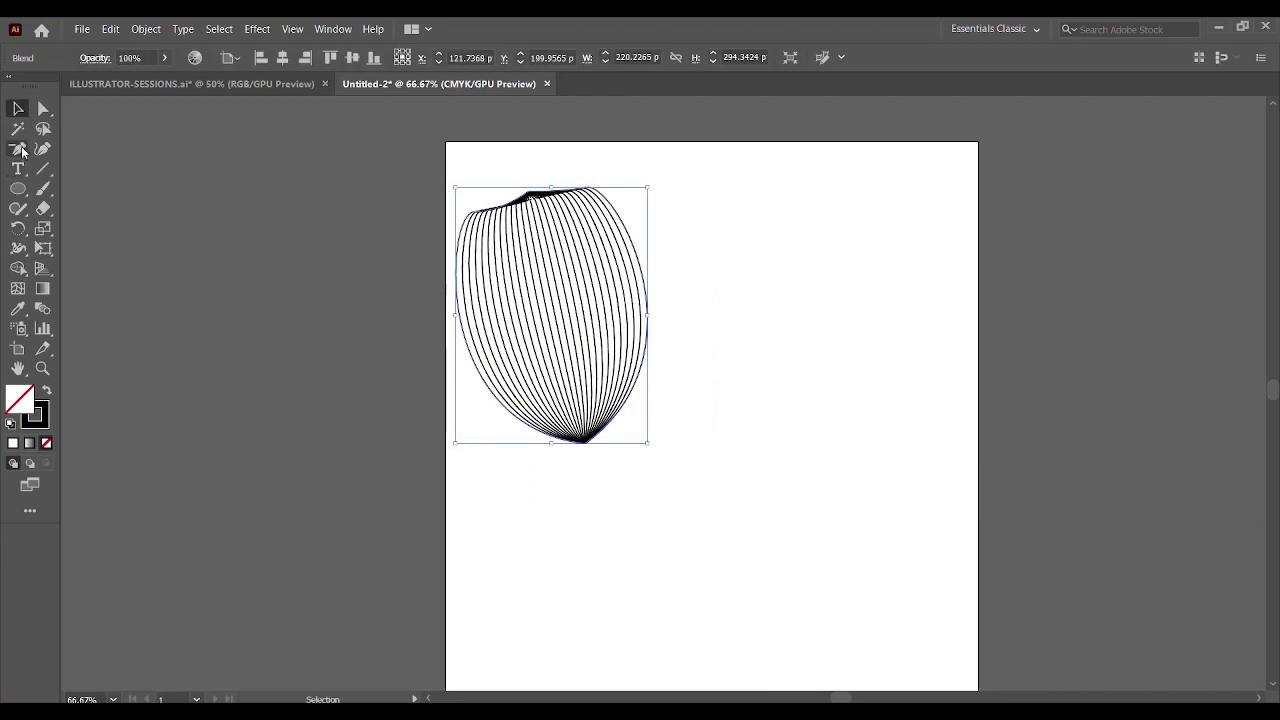
left_click_drag(17, 149, 95, 152)
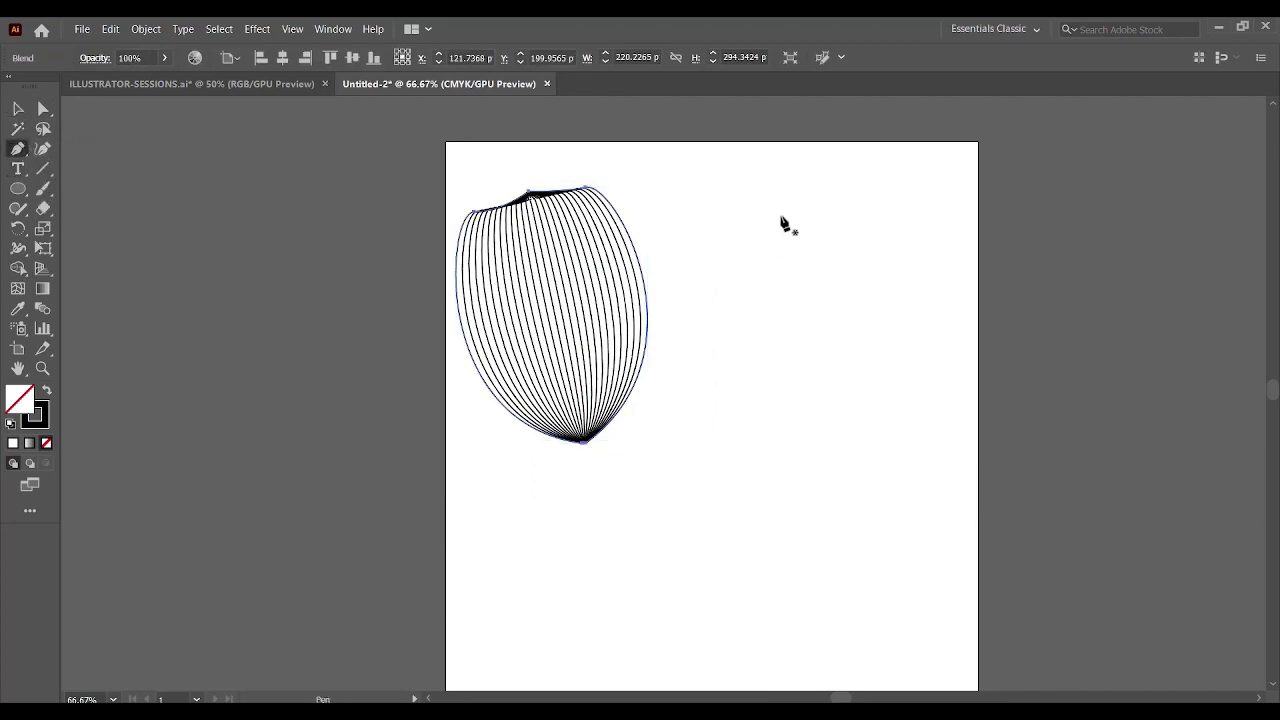
Draw two parallel vertical Pen lines to the right of the petal
left_click(829, 194, "ctrl")
left_click(869, 170)
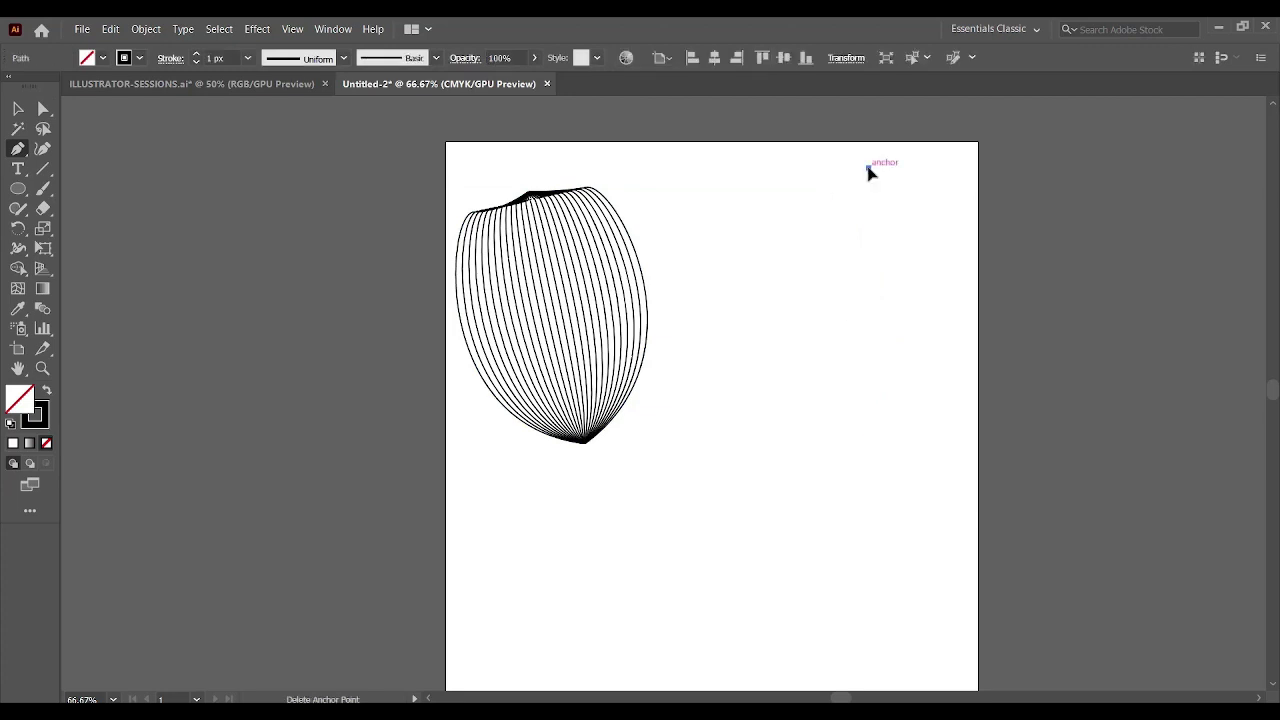
left_click(869, 526)
key("v")
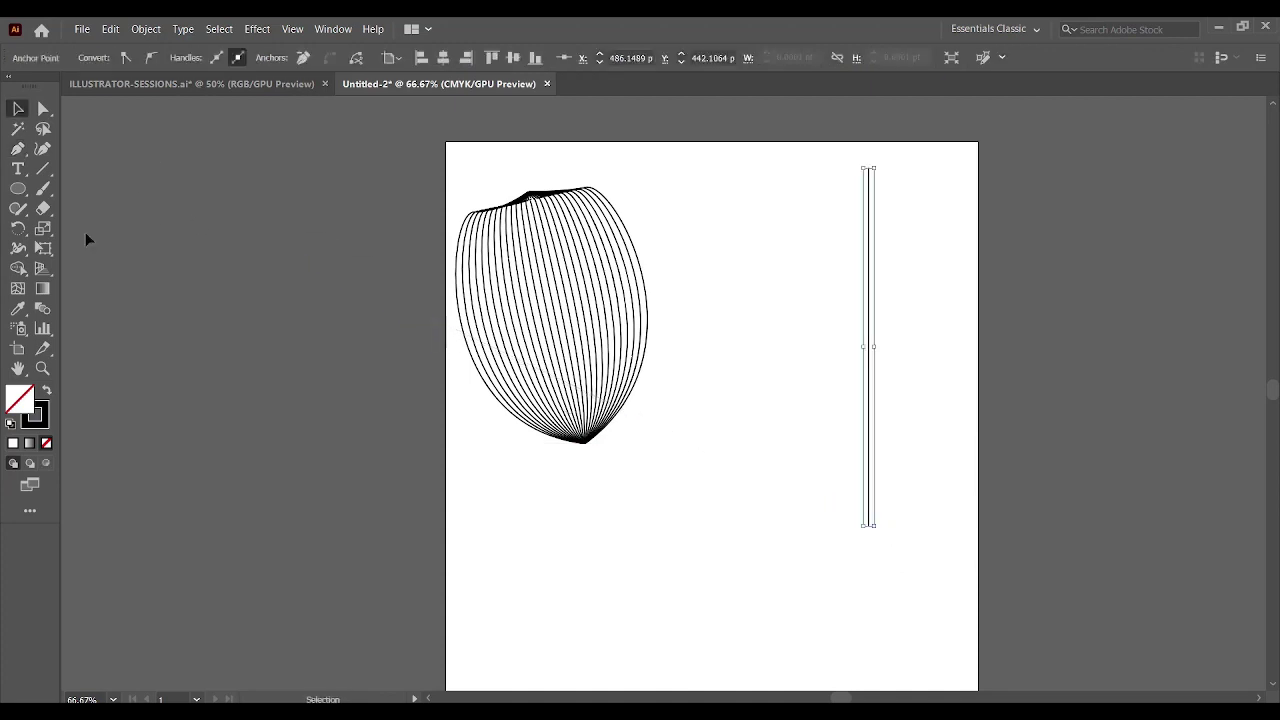
left_click(18, 149)
left_click(794, 168)
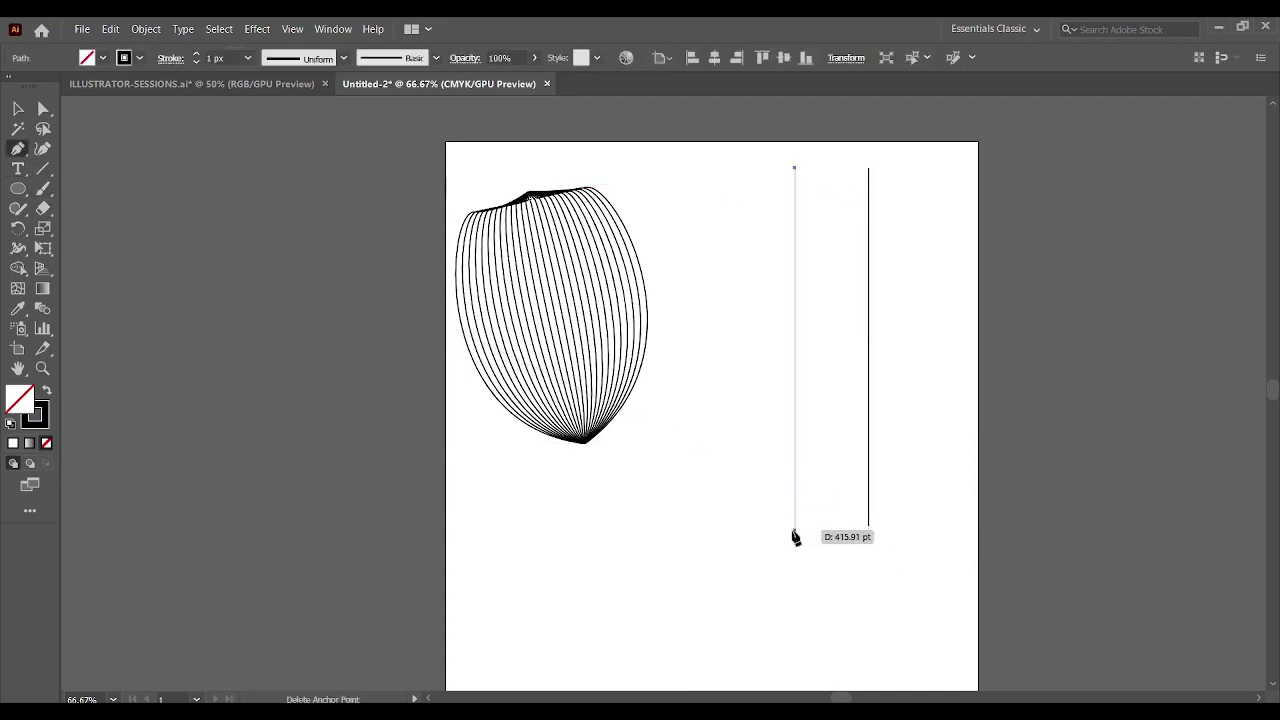
left_click_drag(794, 531, 784, 531)
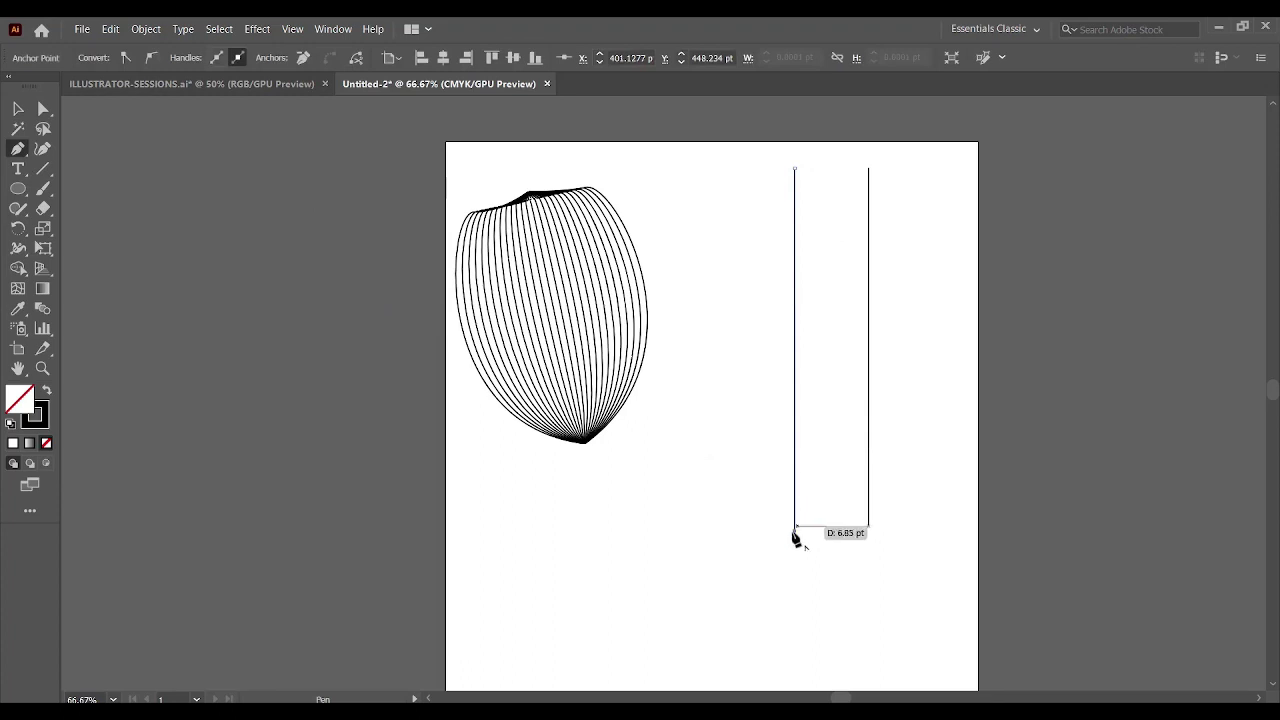
left_click(18, 108)
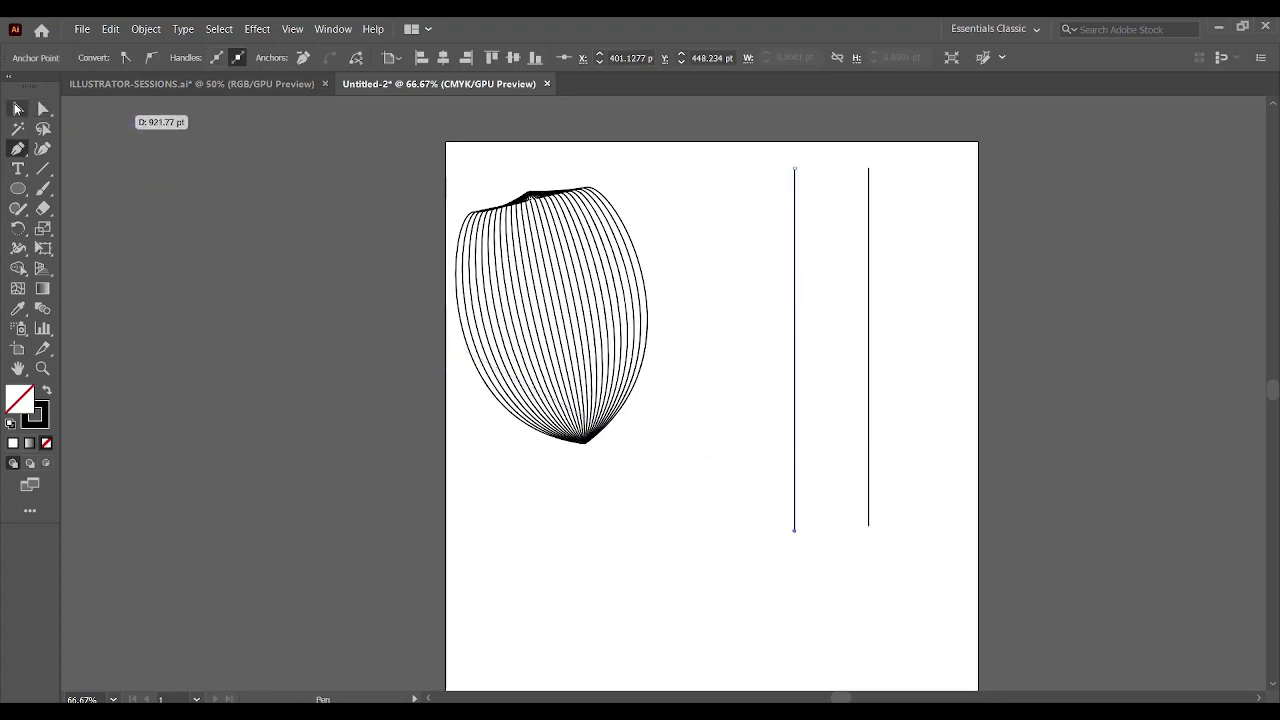
left_click(895, 238)
Bend the two lines into a slender pointed leaf outline with the Anchor Point tool
left_click_drag(18, 148, 97, 210)
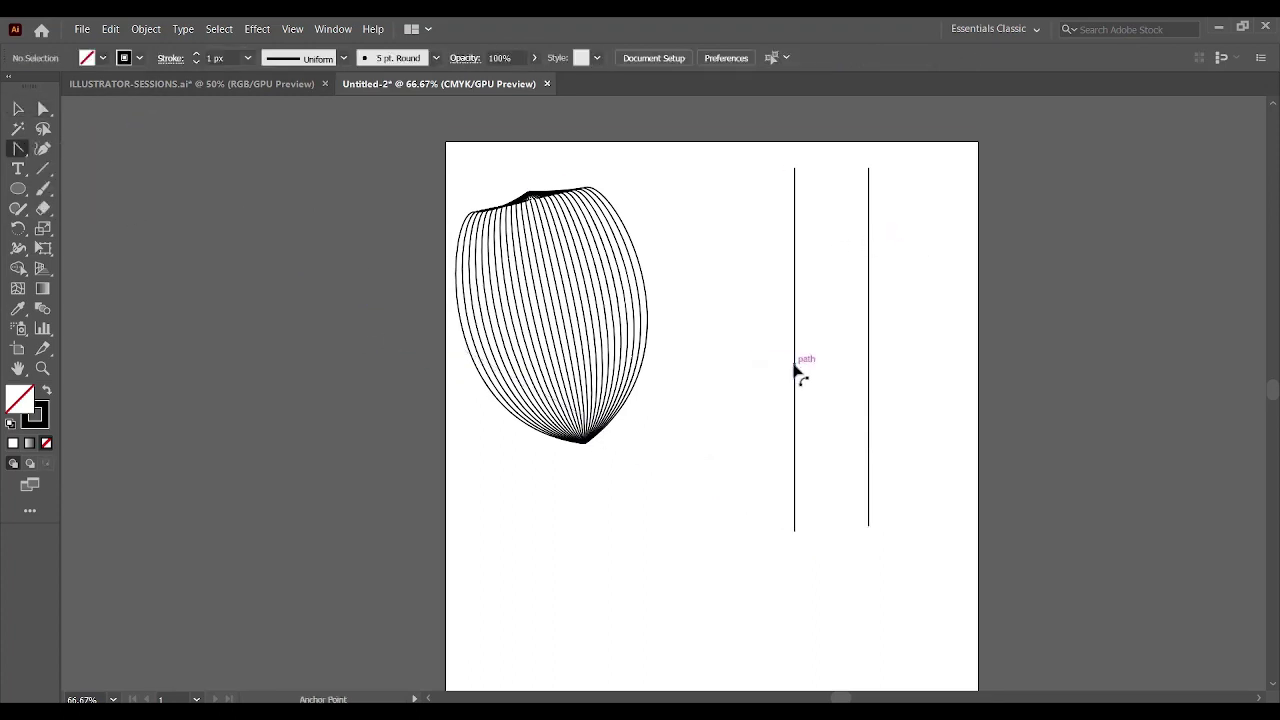
left_click_drag(794, 370, 797, 373)
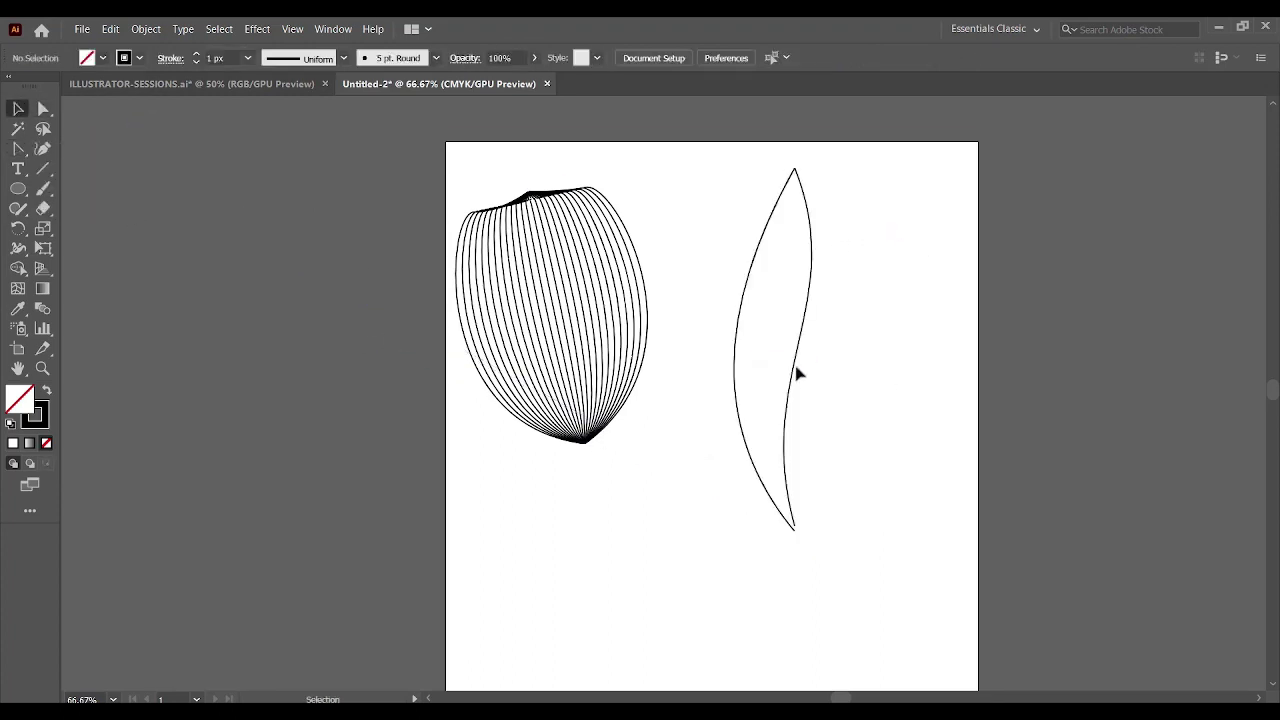
left_click(795, 537)
left_click(829, 261)
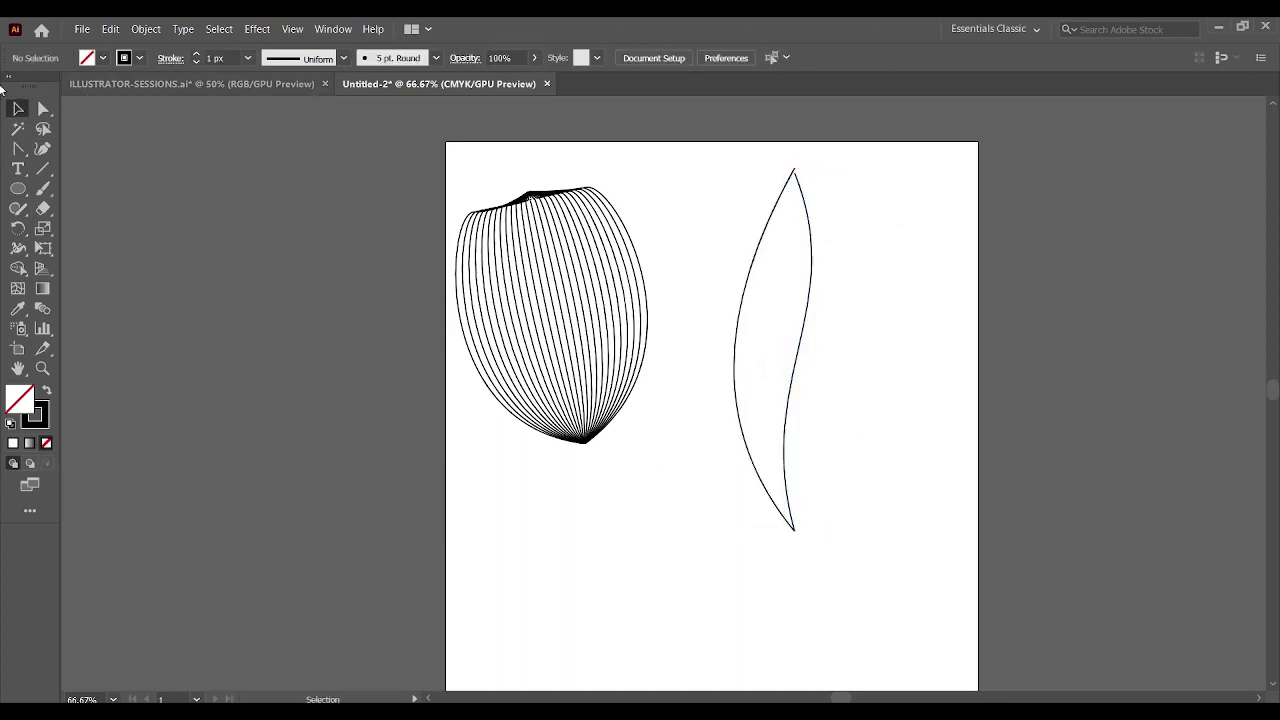
Blend the two leaf curves with the Blend tool (W) and drag the striped leaf up-left
key("a")
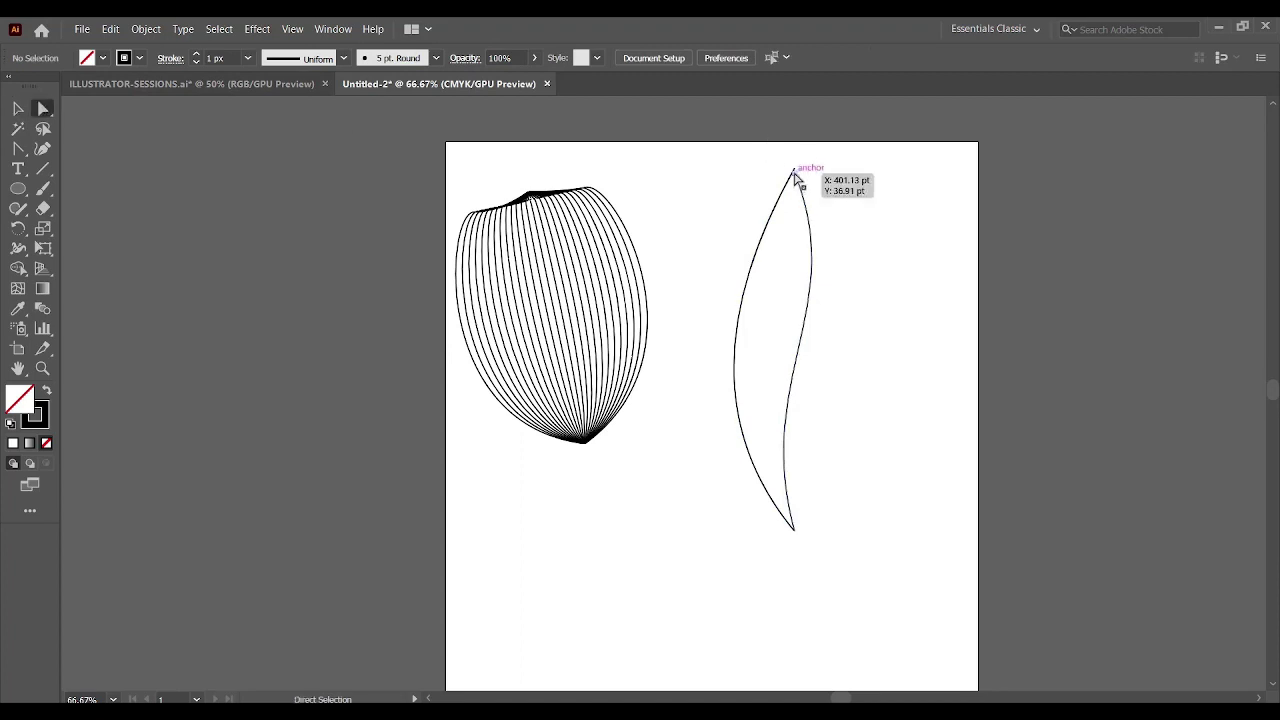
left_click(793, 174)
key("w")
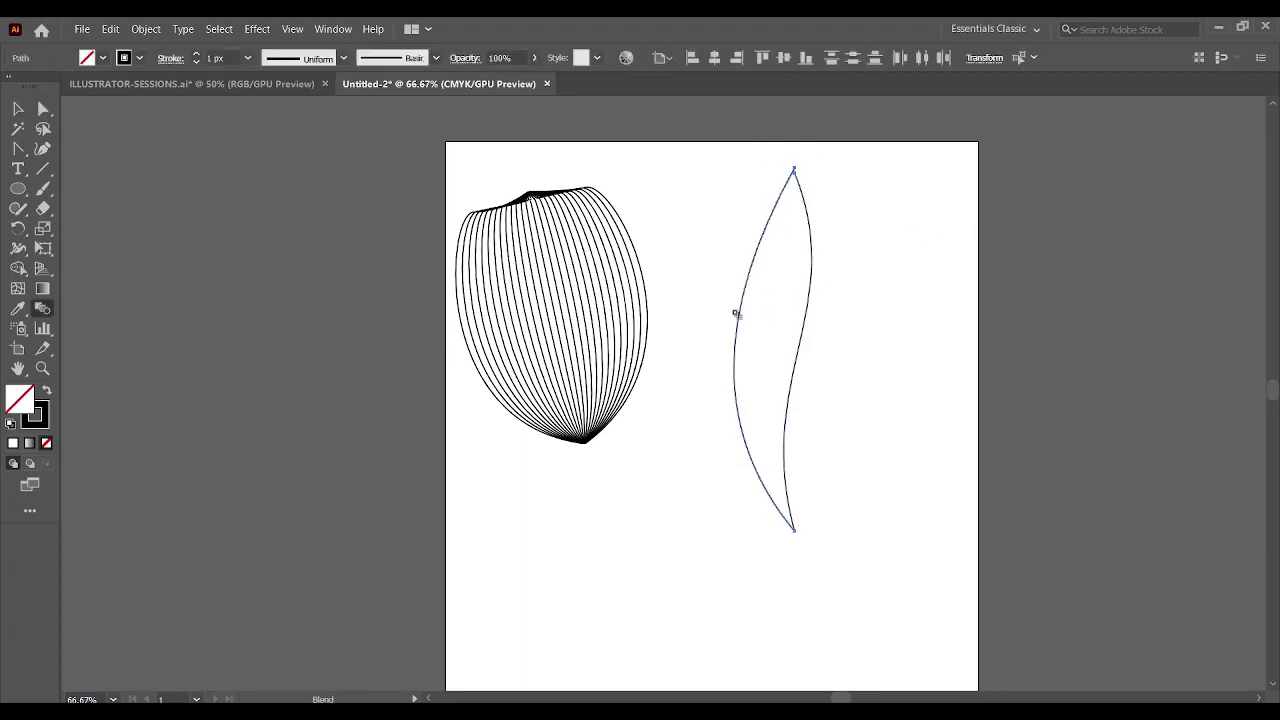
left_click(803, 337)
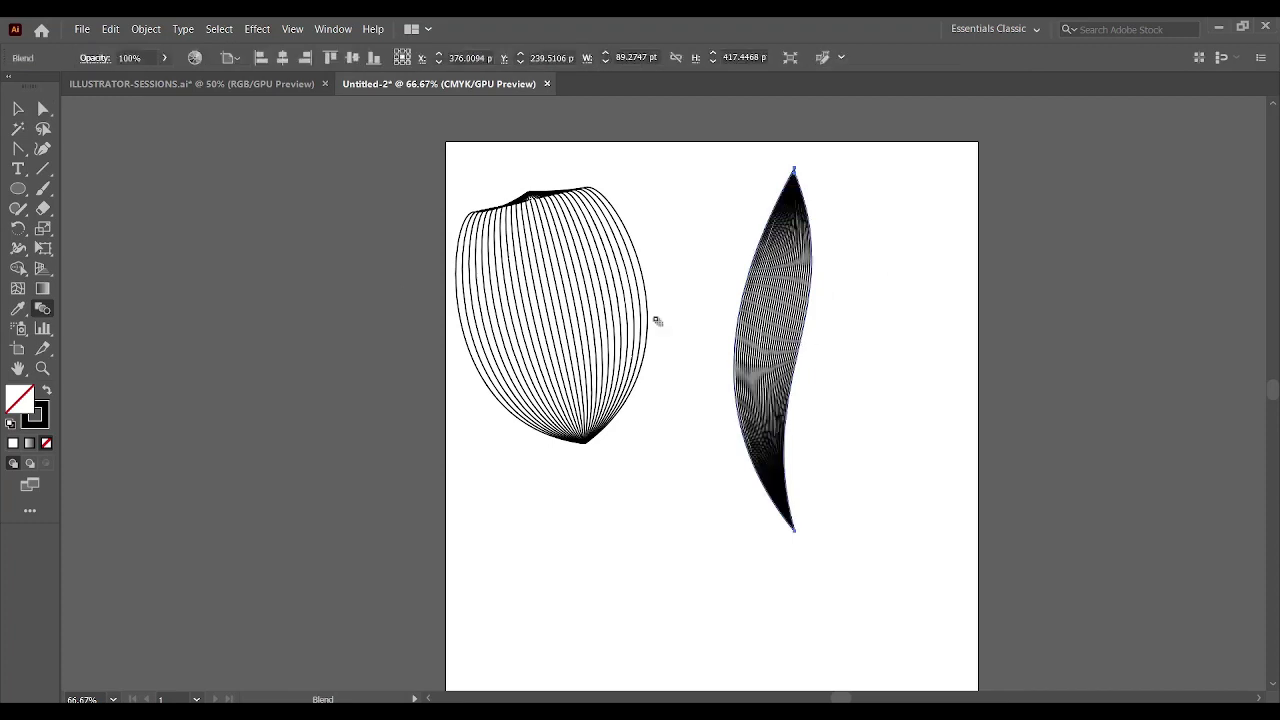
key("v")
left_click_drag(789, 337, 727, 302)
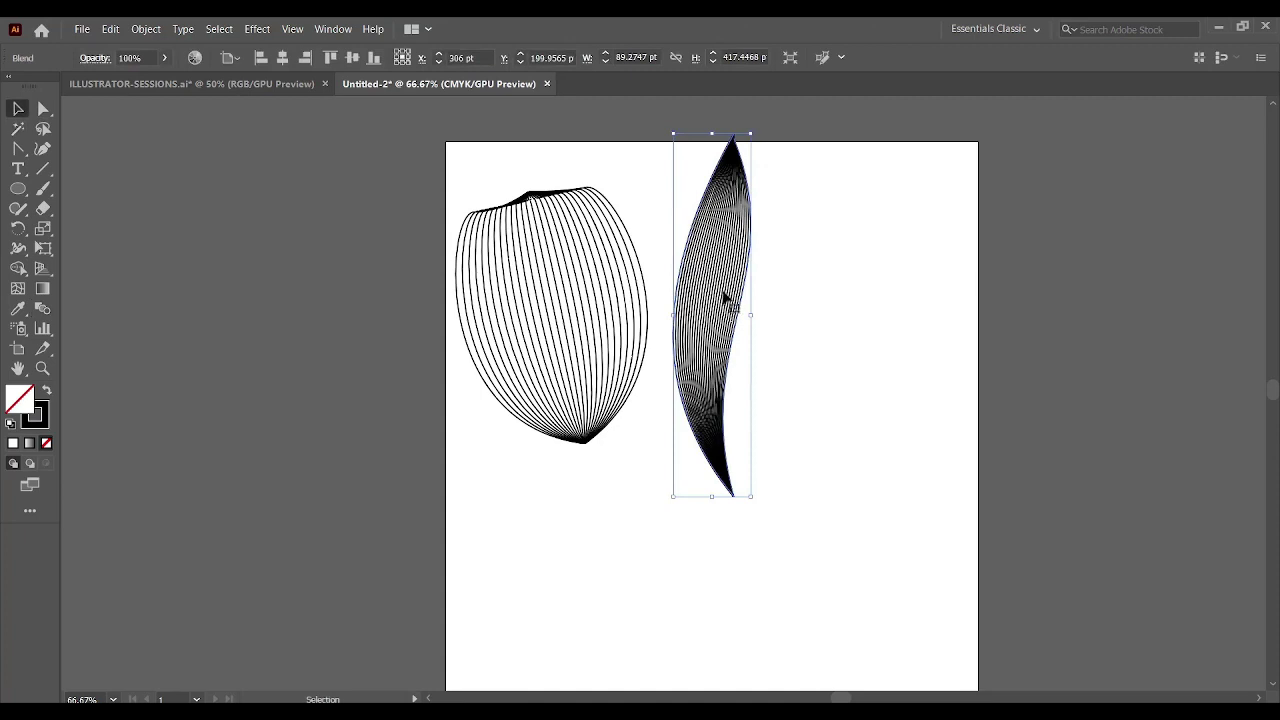
left_click(146, 28)
mouse_move(172, 47)
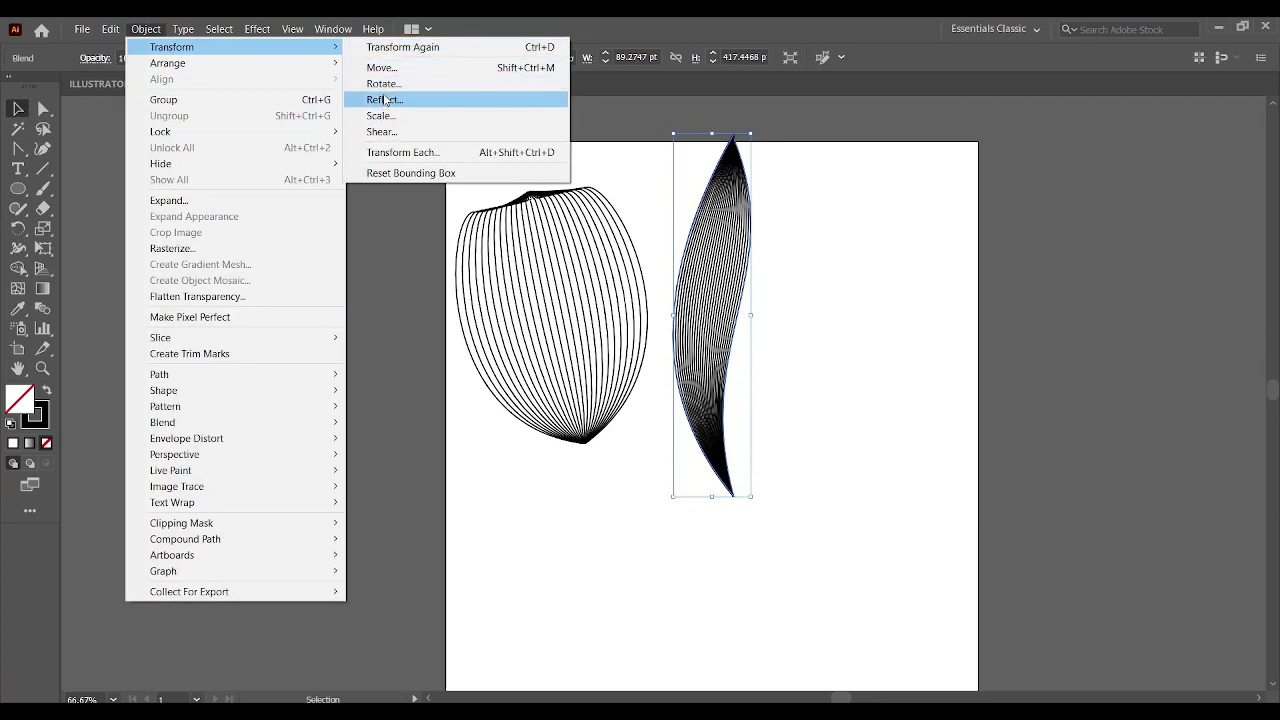
Reflect a copy of the striped leaf on the vertical axis, overlapping the original leaf
left_click(385, 100)
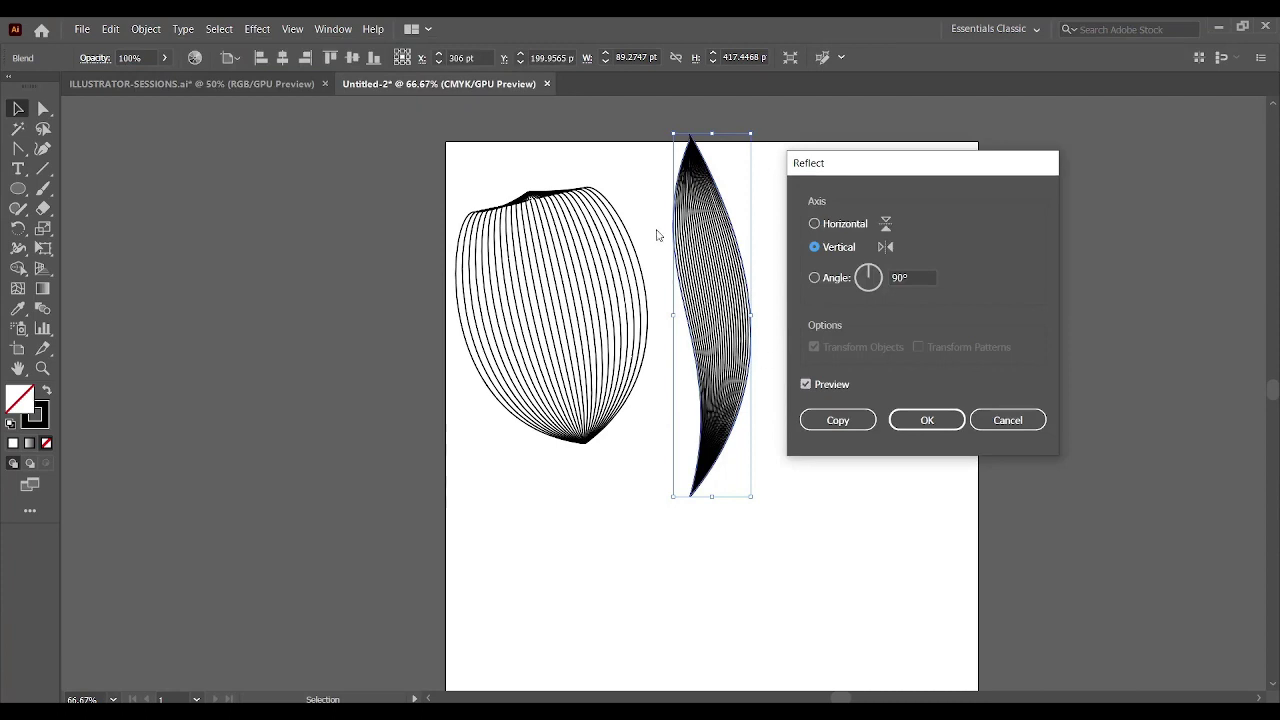
left_click(838, 421)
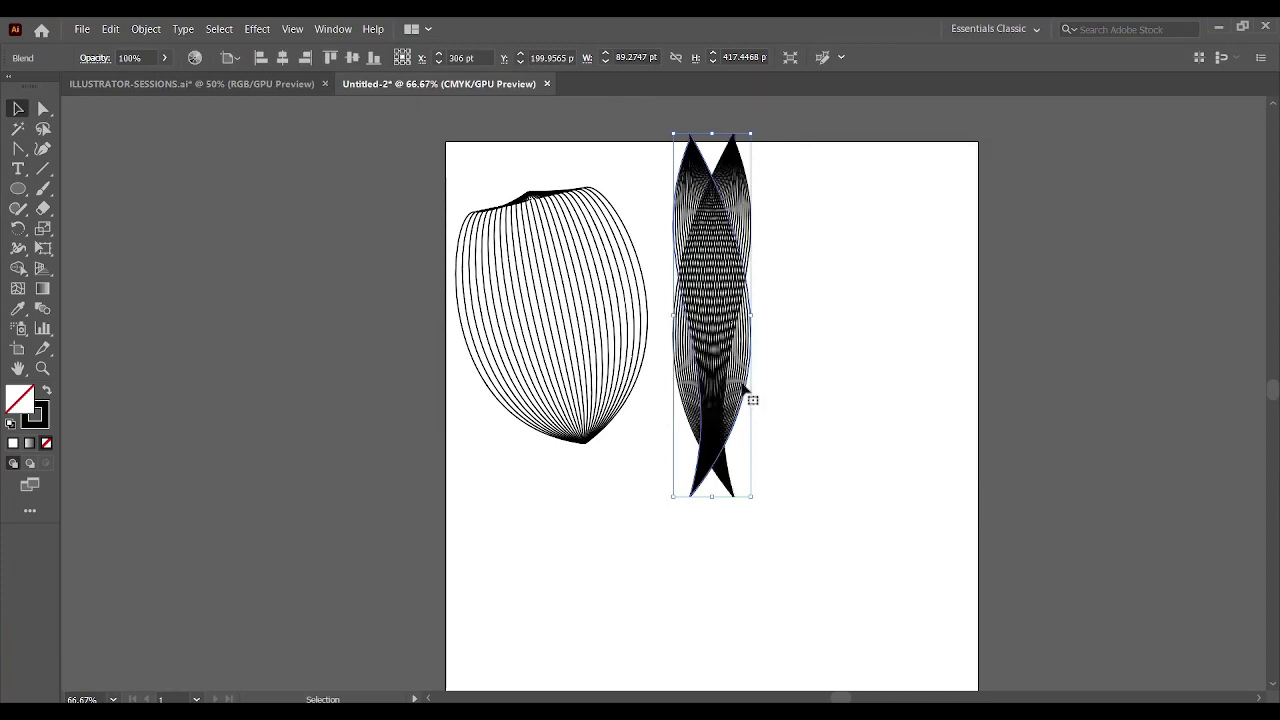
left_click_drag(743, 394, 832, 392)
key("ctrl+z")
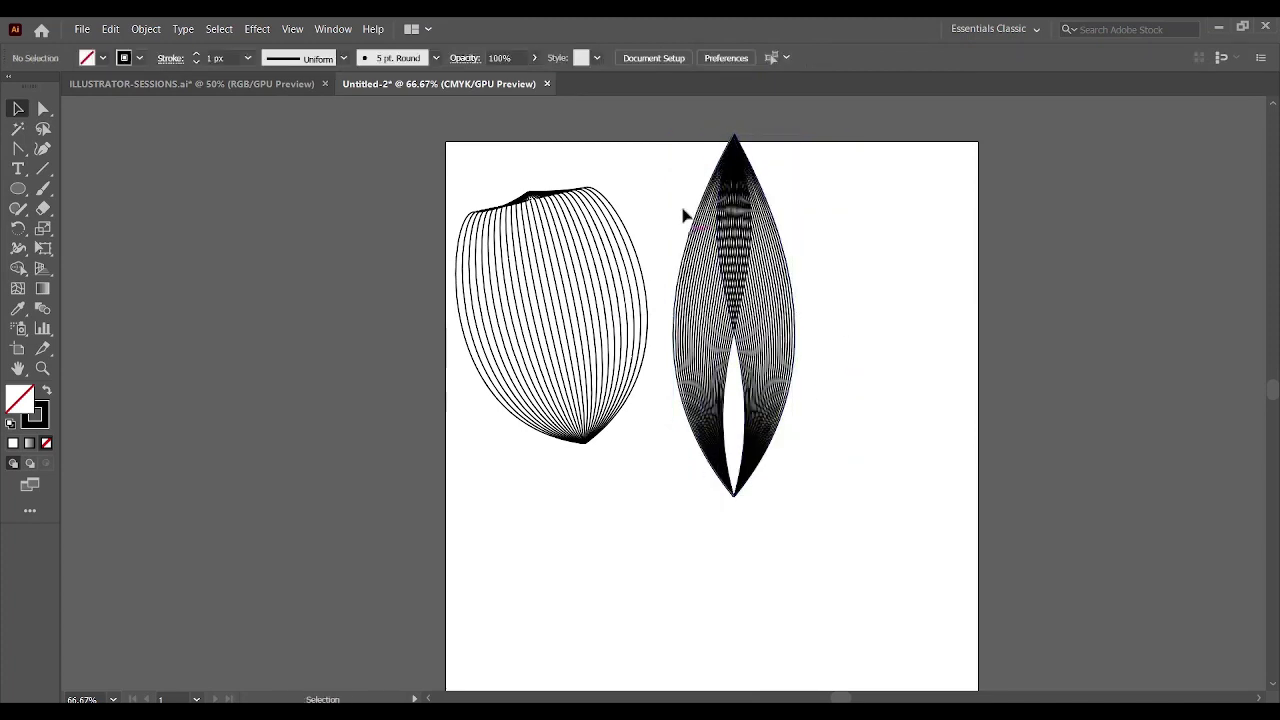
left_click_drag(683, 214, 829, 411)
Move the double leaf aside and drag the petal's anchors and handles into a sharp left tip
left_click_drag(797, 328, 960, 344)
key("a")
mouse_move(640, 400)
left_mouse_down()
mouse_move(745, 315)
mouse_move(670, 298)
mouse_move(657, 271)
left_mouse_up()
left_click_drag(586, 447, 614, 410)
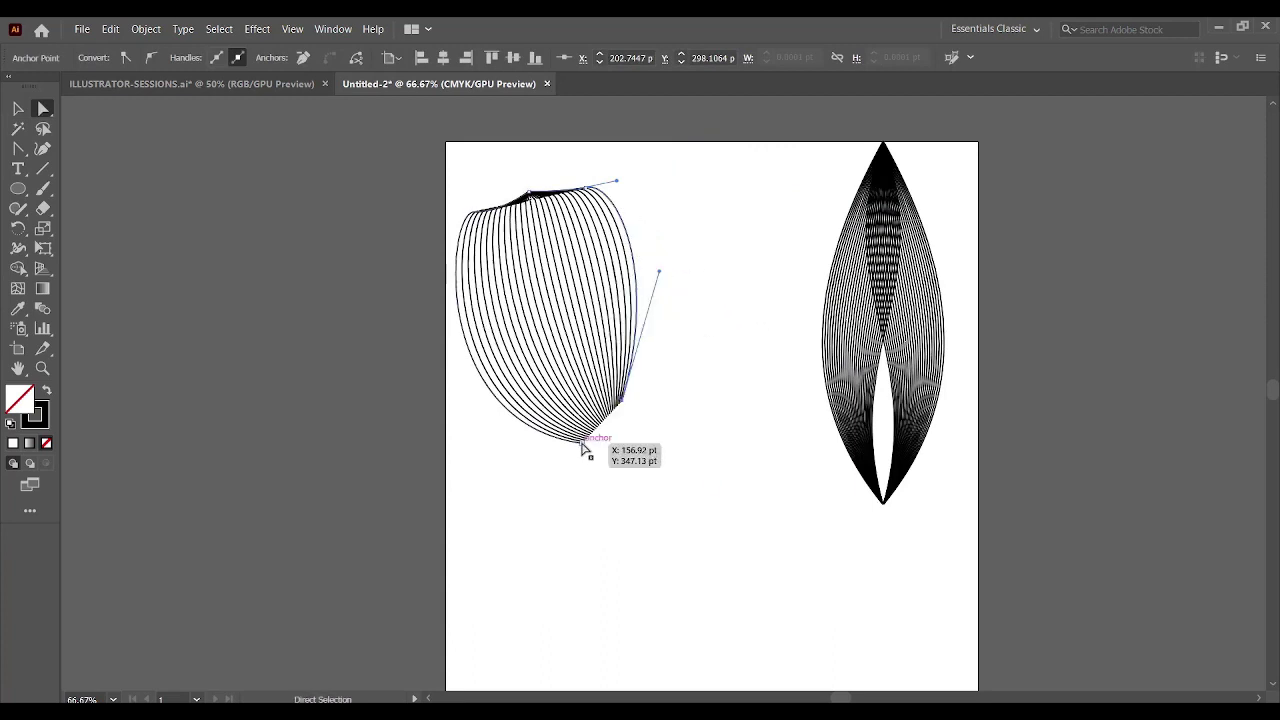
left_click_drag(621, 403, 621, 399)
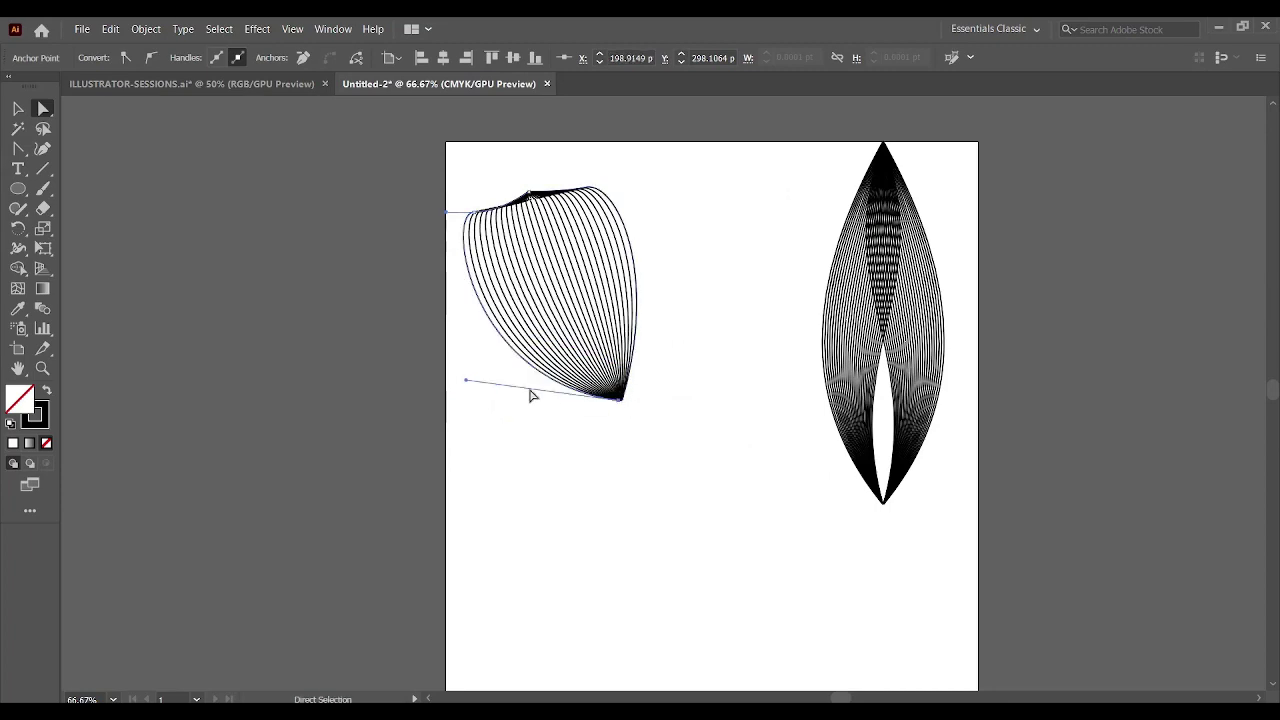
left_click_drag(466, 382, 511, 421)
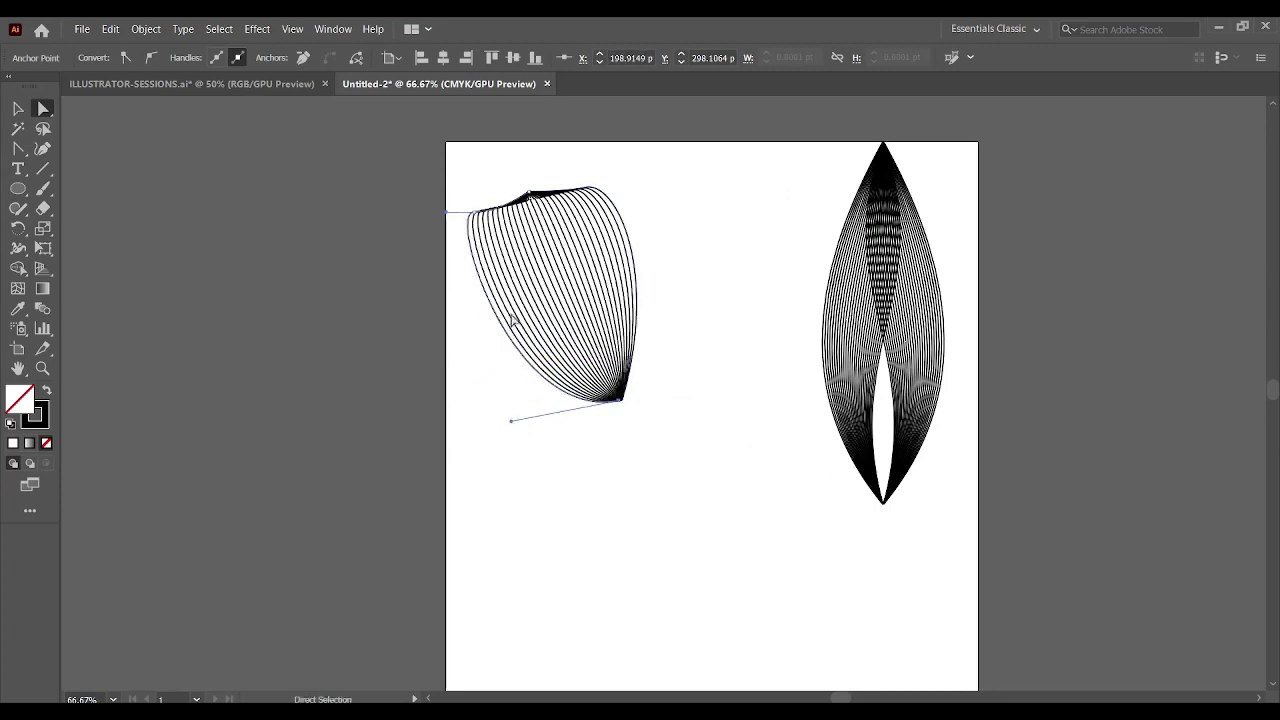
key("ctrl+plus")
key("ctrl+plus")
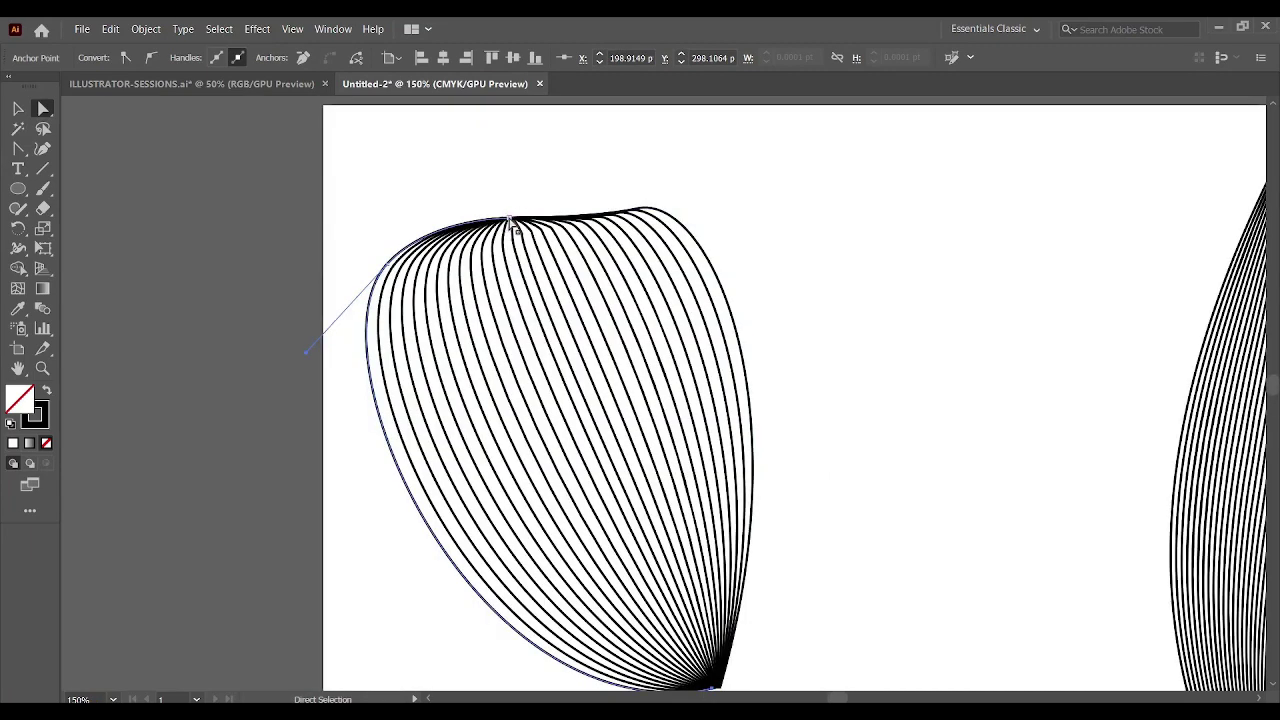
left_click(632, 212)
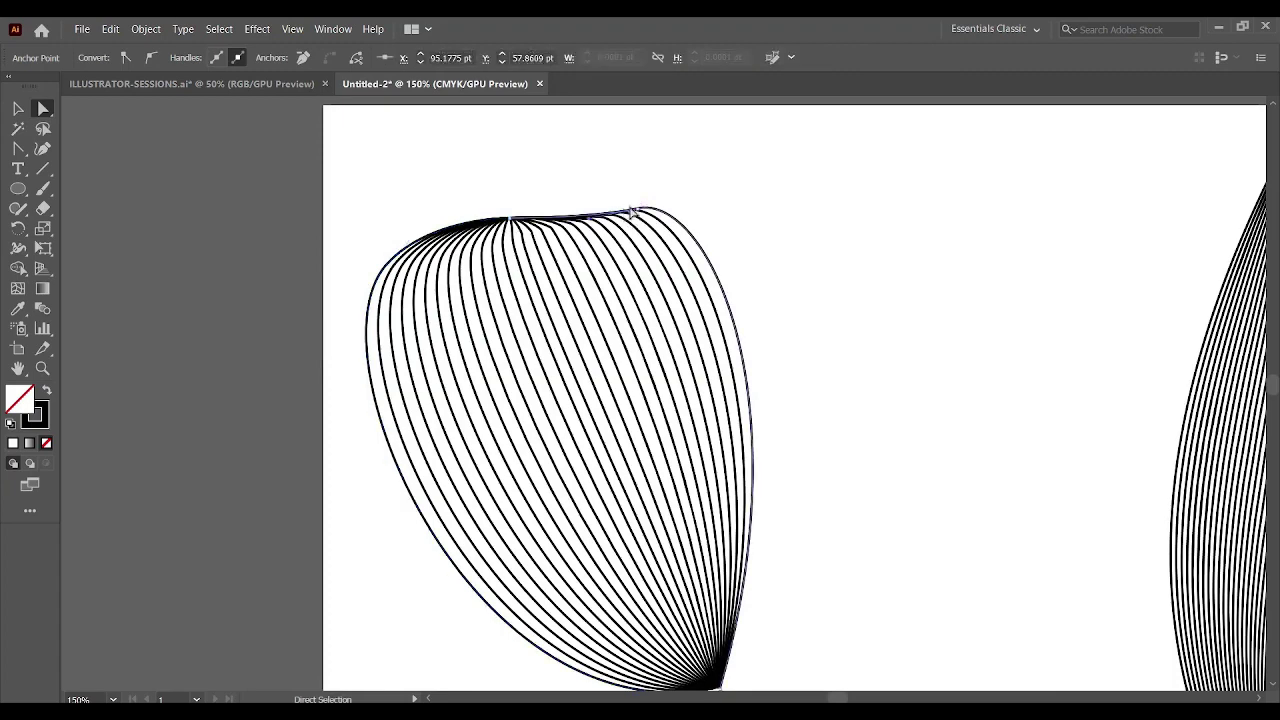
left_click_drag(632, 212, 634, 200)
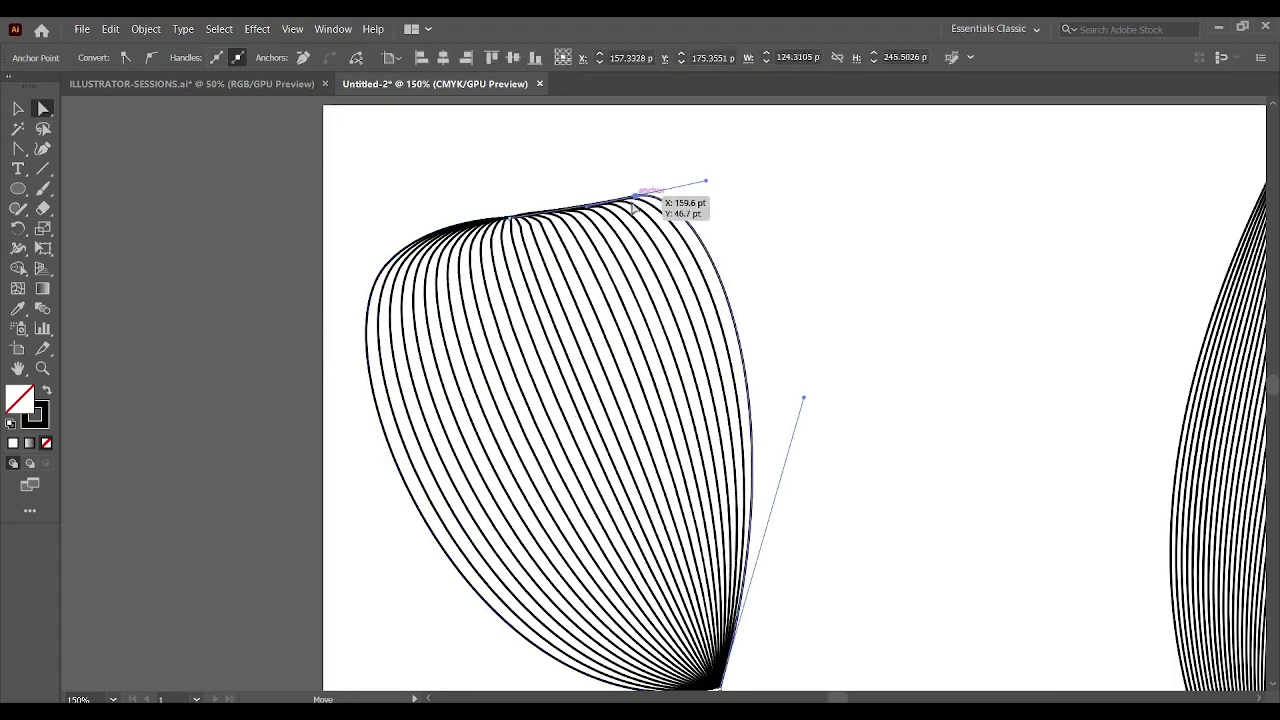
mouse_move(634, 200)
left_mouse_down()
mouse_move(368, 262)
mouse_move(388, 272)
left_mouse_up()
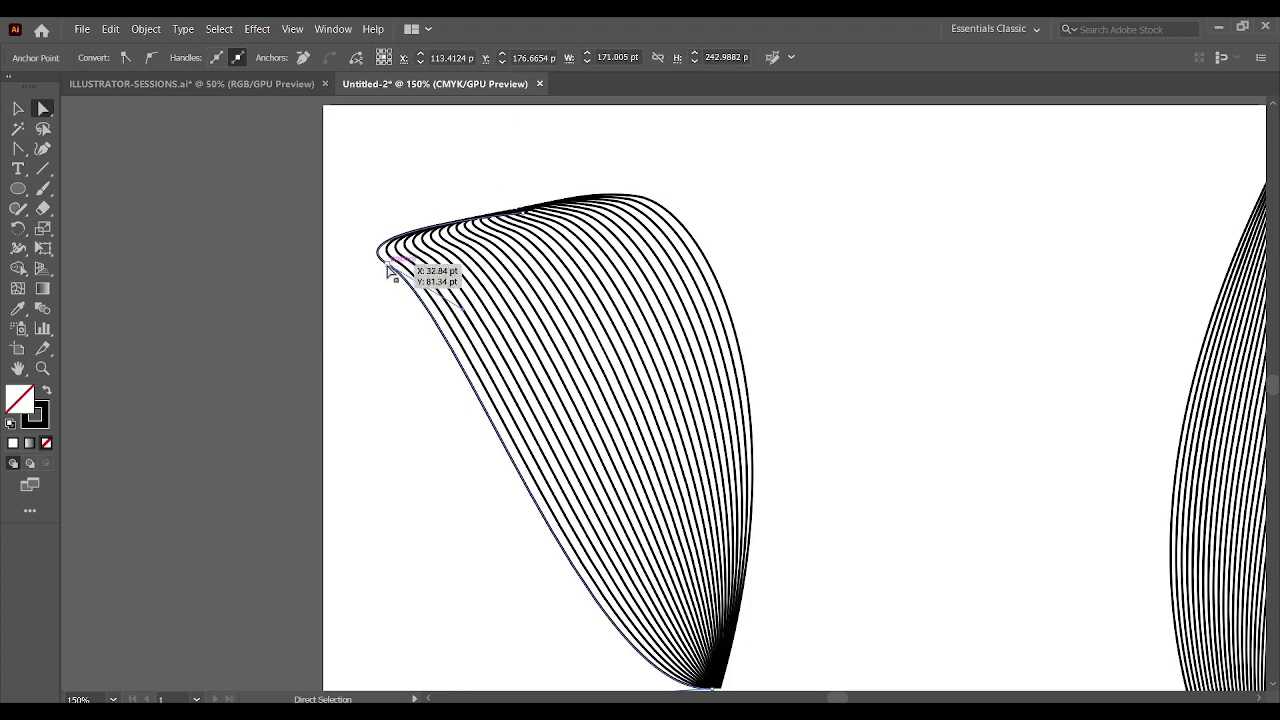
Delete the blend spine's left and top anchors to leave a slim, pointed petal
left_click(18, 148)
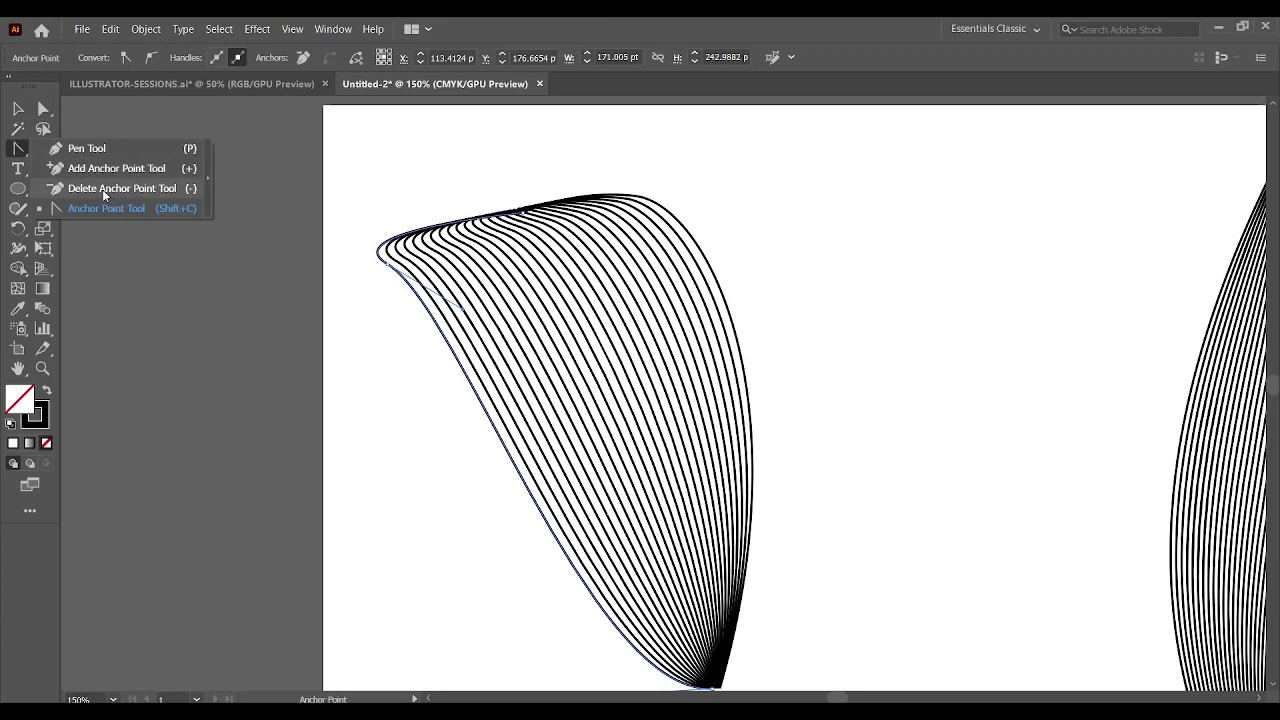
left_click(100, 187)
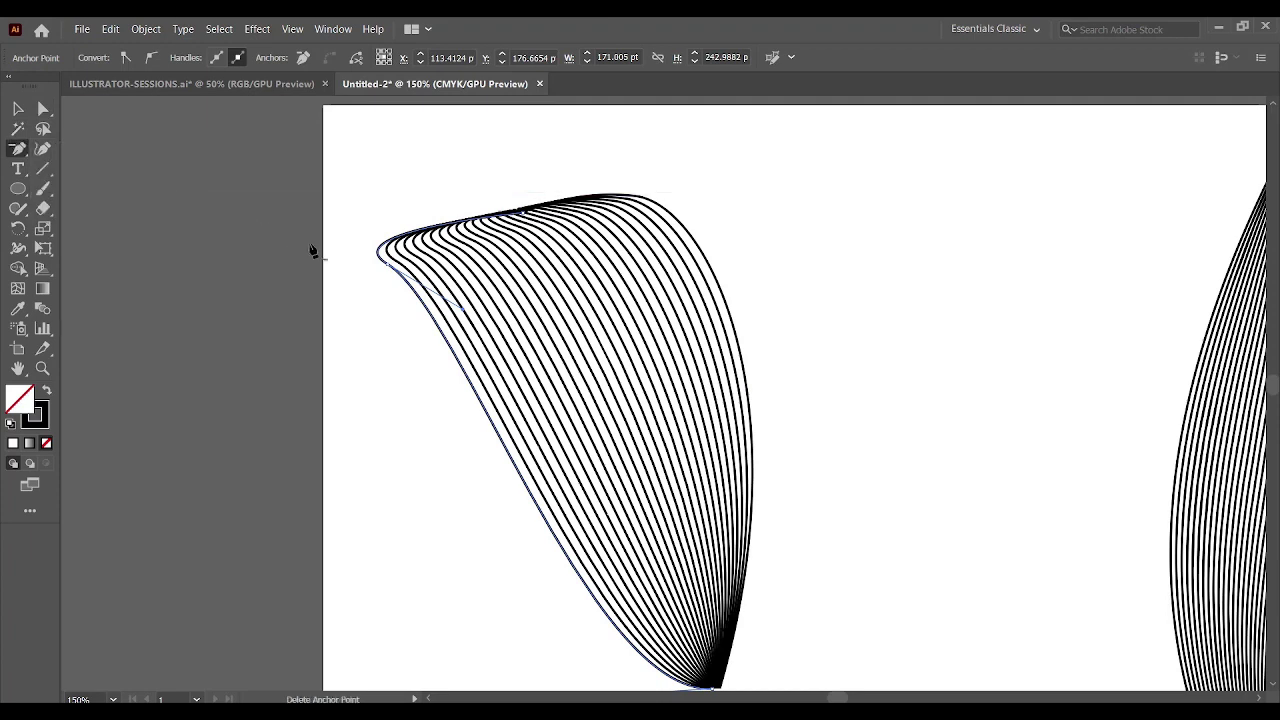
left_click(386, 266)
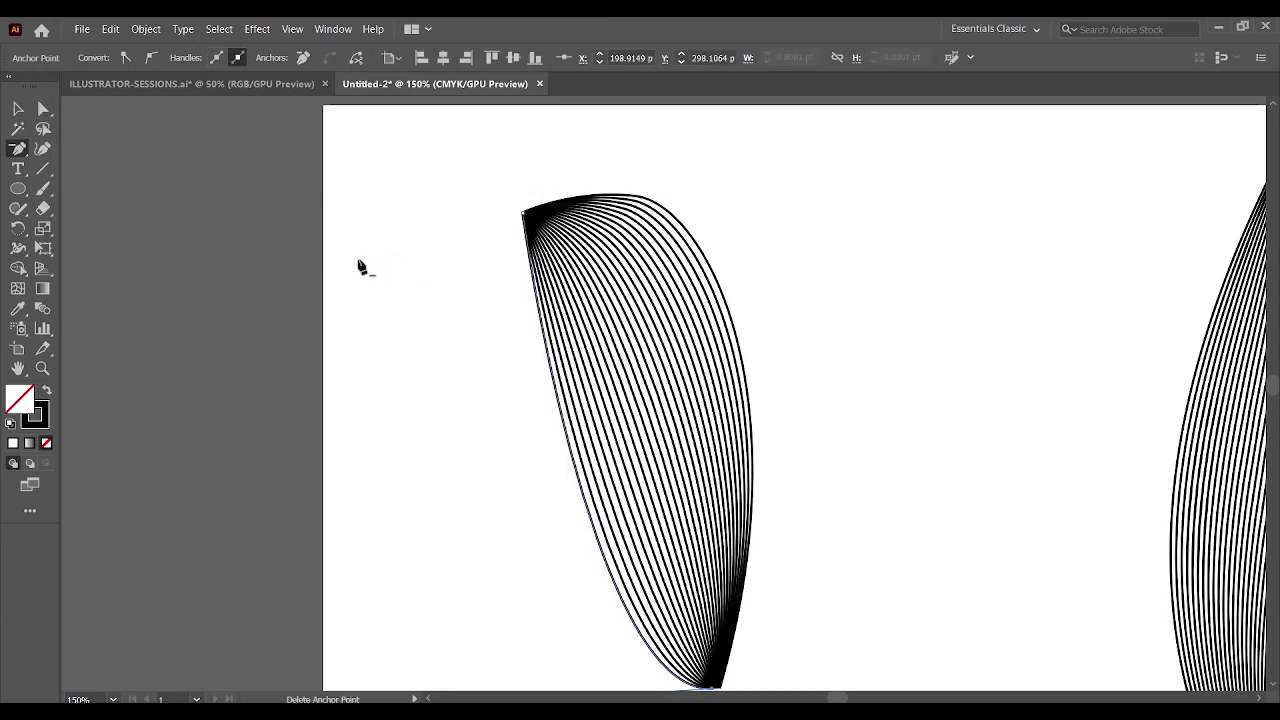
left_click(648, 200)
key("v")
key("ctrl+minus")
key("ctrl+minus")
left_click(661, 478)
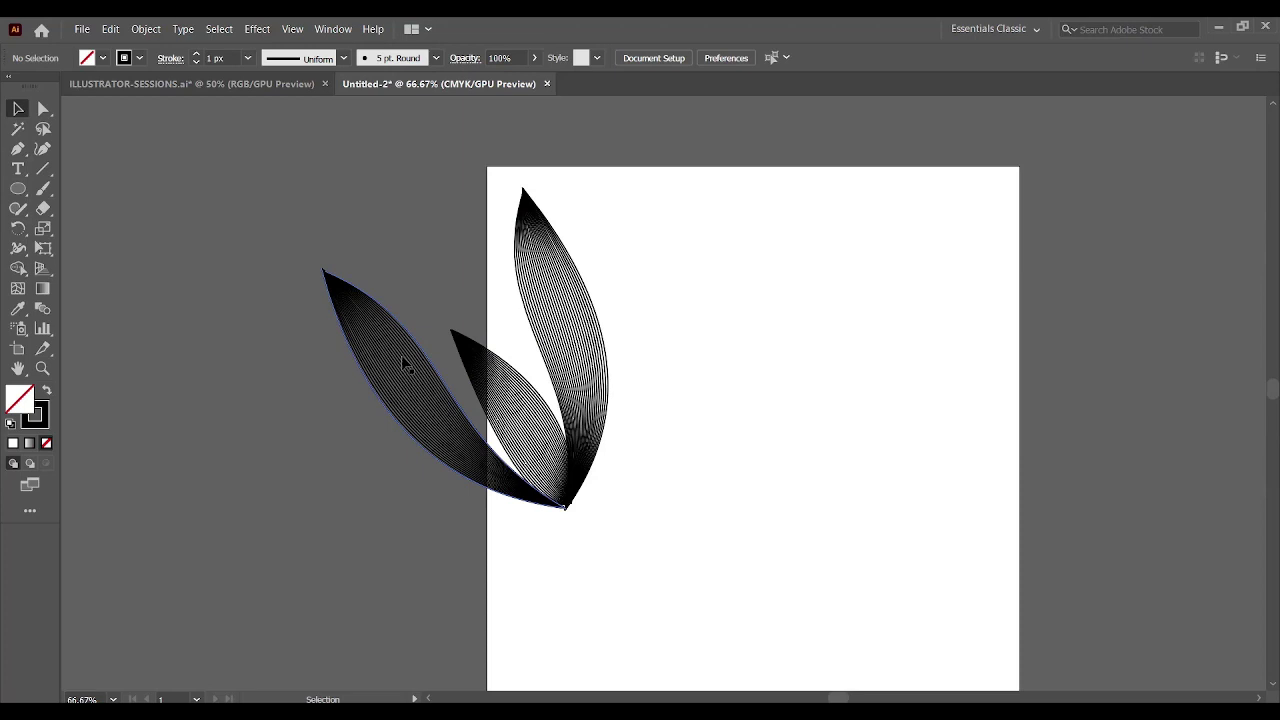
Draw a wavy S-curve with the Pen tool on the right side of the artboard
left_click(18, 148)
left_click(775, 237)
left_click_drag(822, 279, 862, 274)
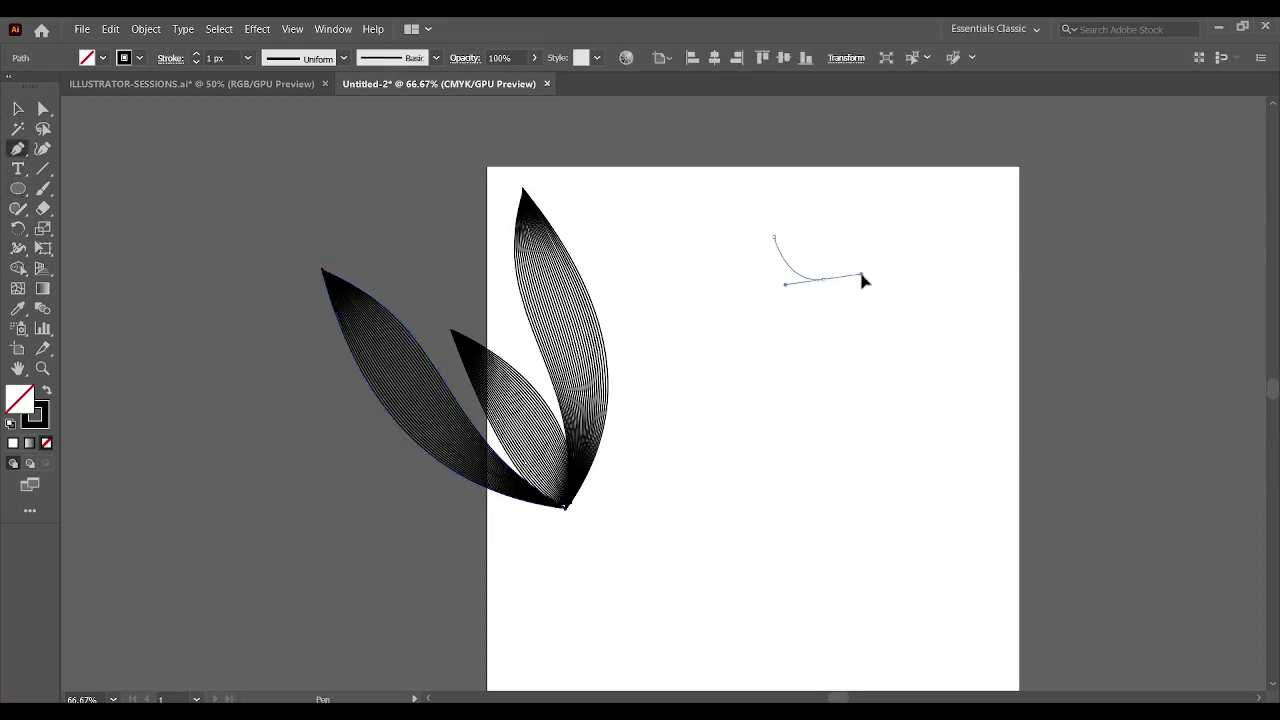
left_click_drag(916, 390, 904, 434)
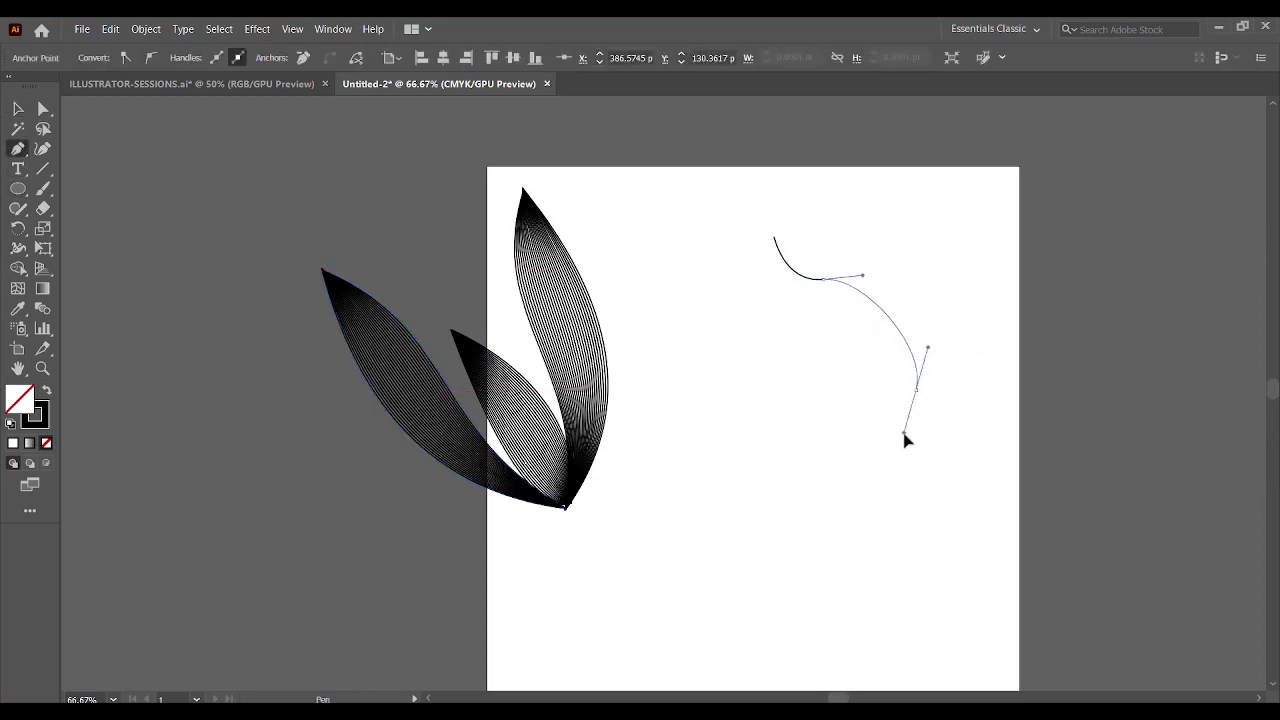
left_click(18, 148)
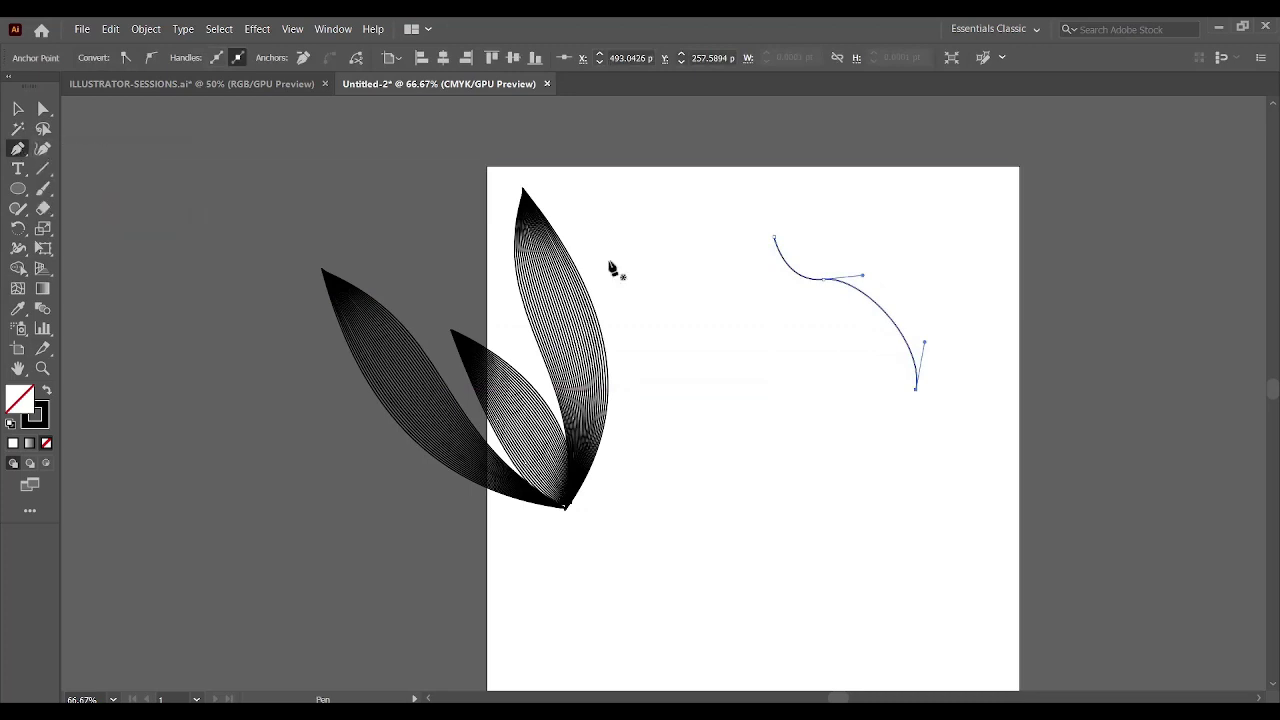
Draw a straight line below the S-curve and bend it into a sweeping lower arc
left_click(697, 285)
left_click(886, 414)
key("v")
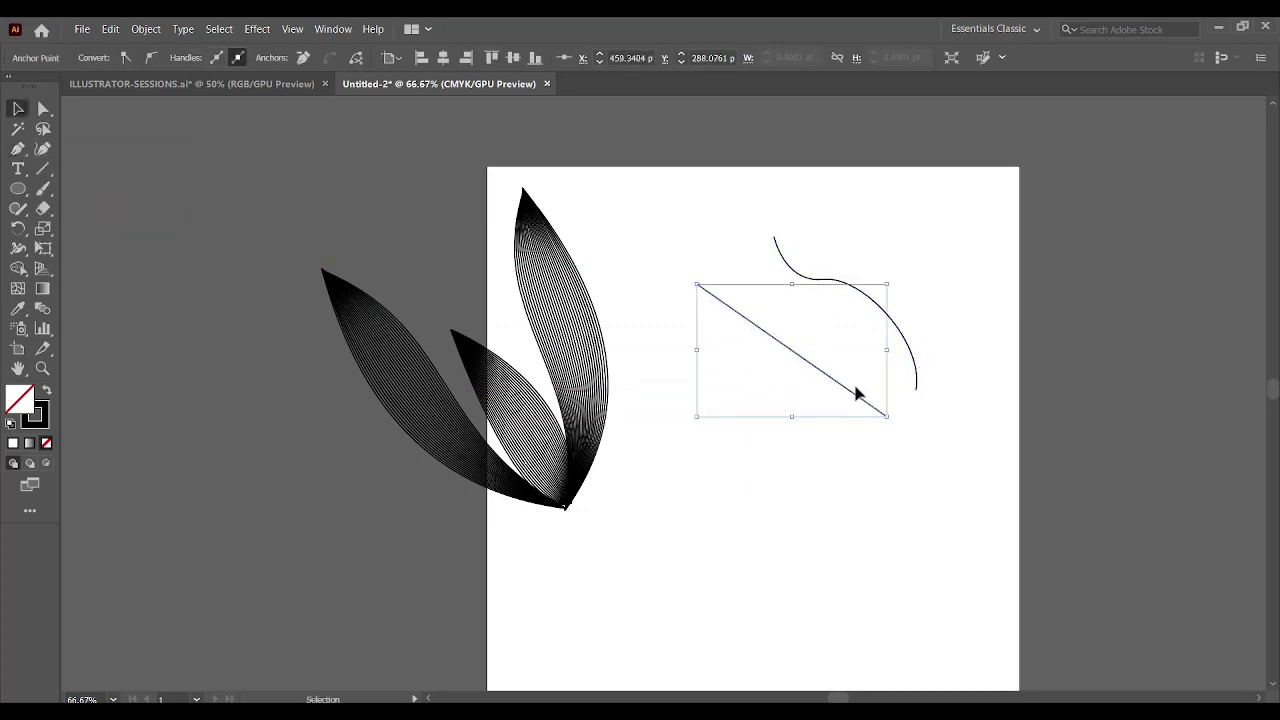
left_click(18, 148)
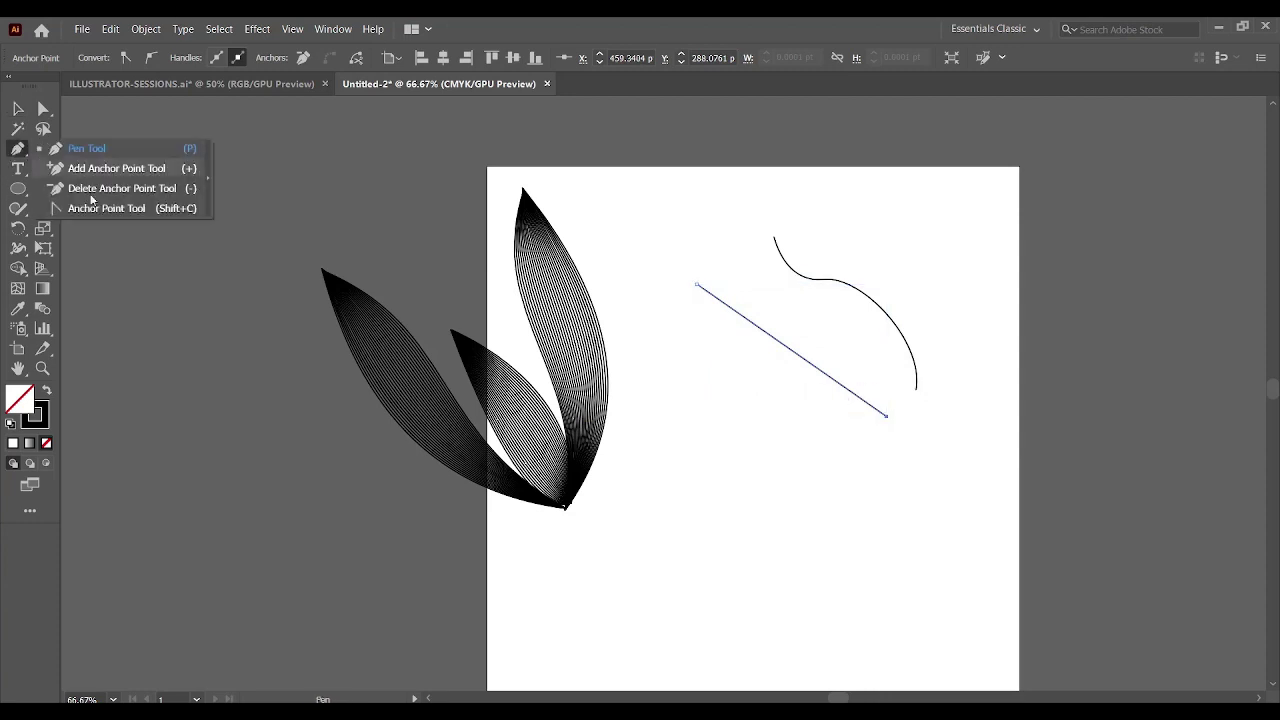
left_click(105, 209)
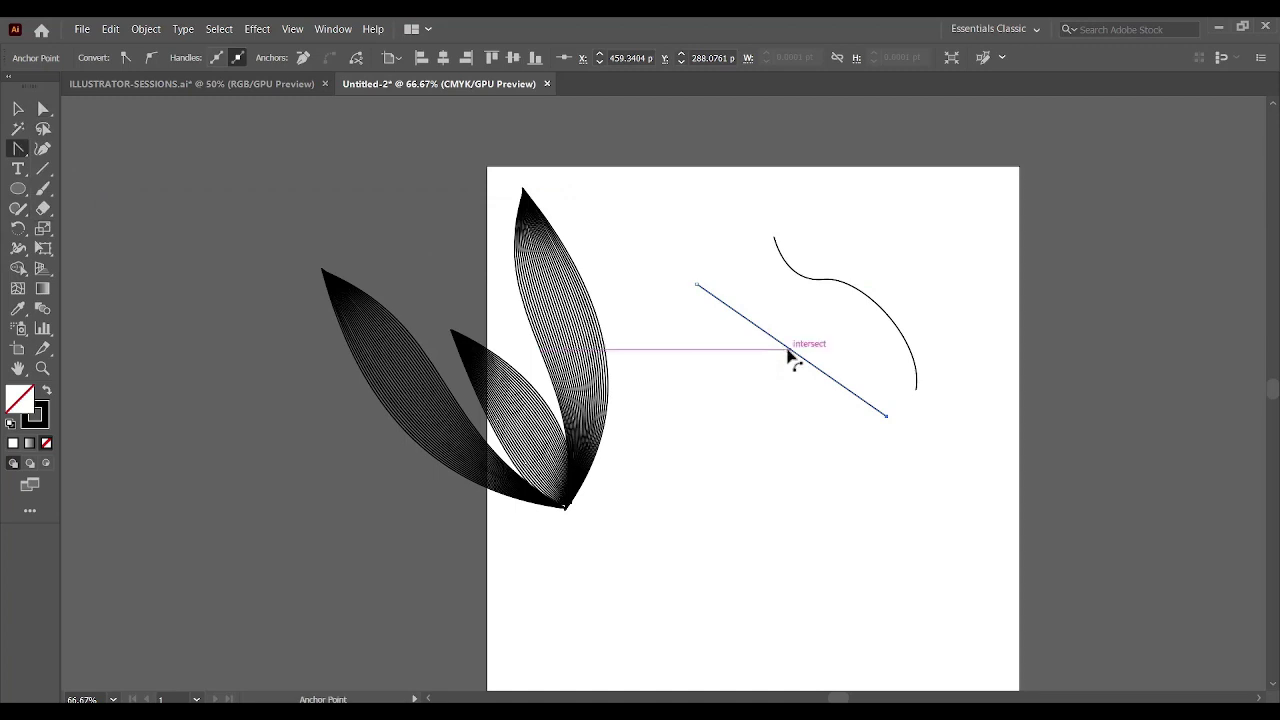
left_click_drag(788, 360, 778, 383)
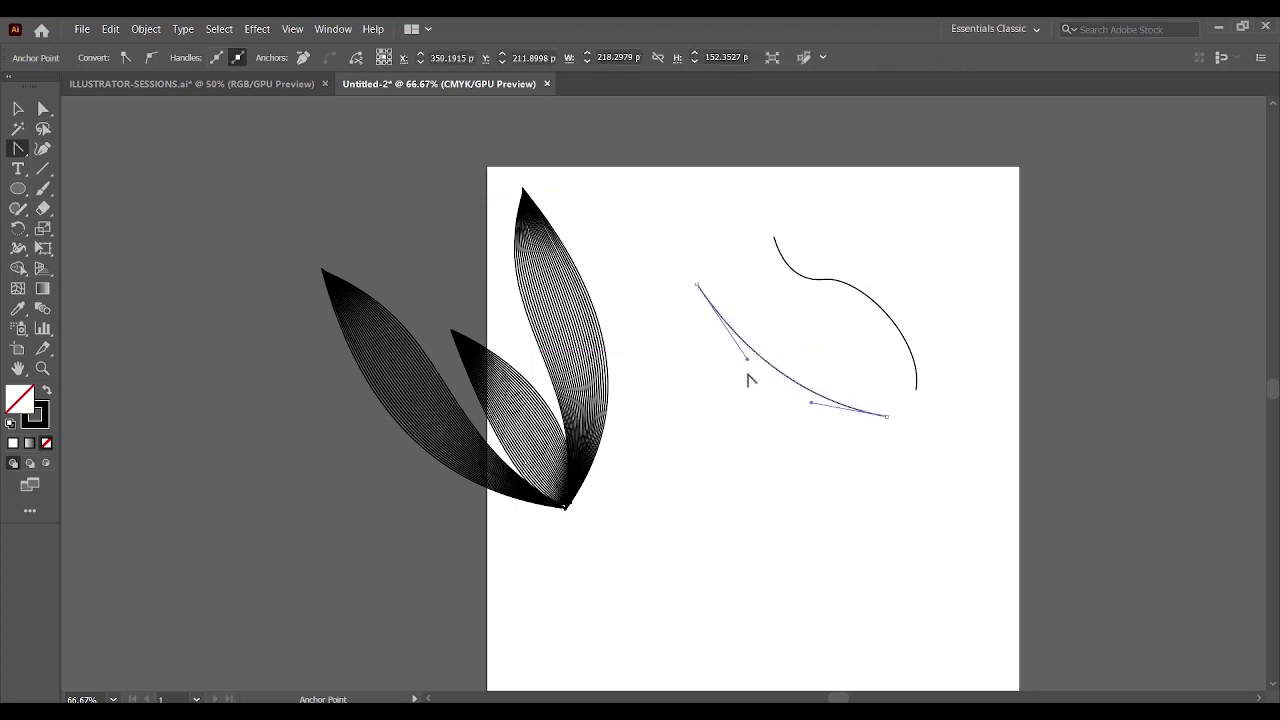
left_click(43, 108)
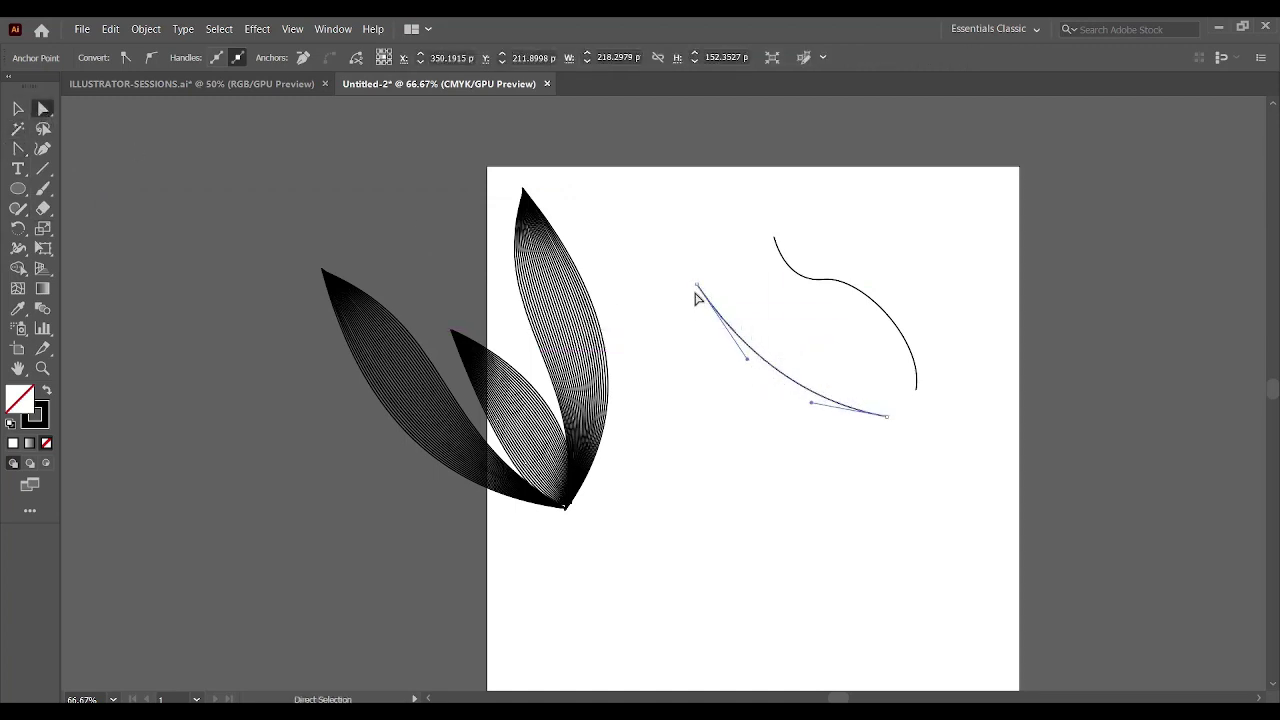
left_click_drag(697, 287, 715, 286)
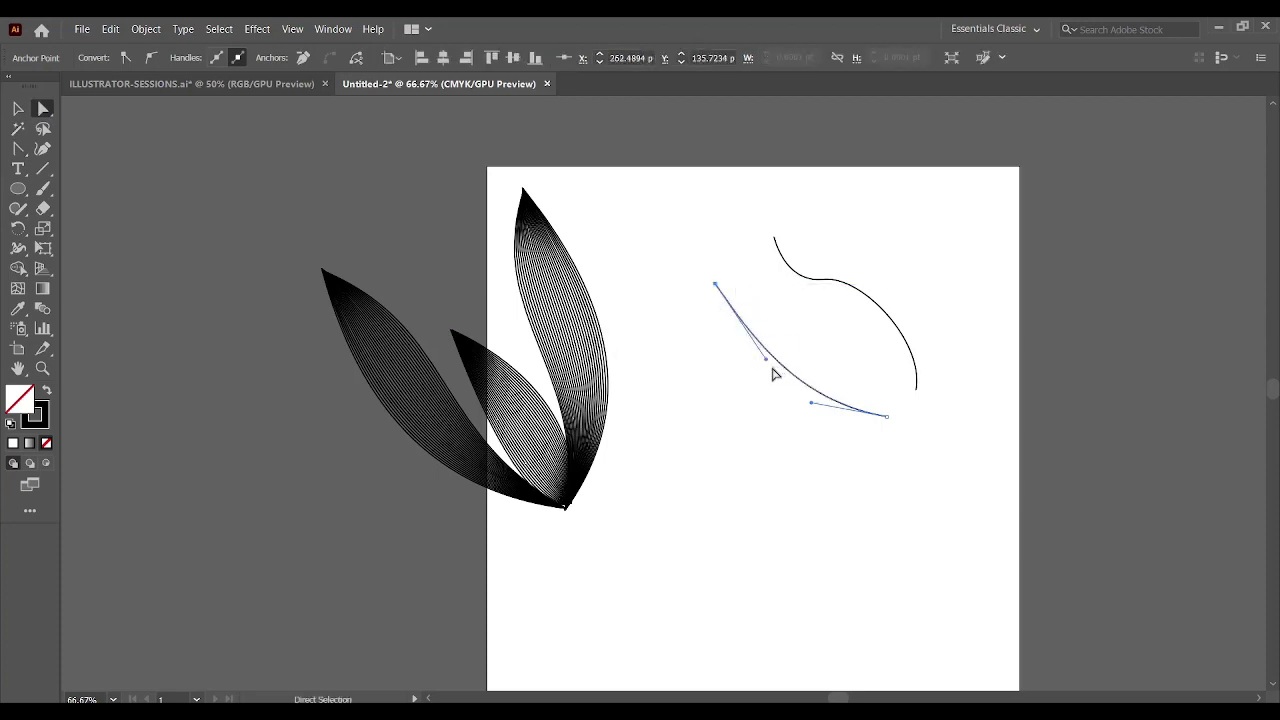
left_click_drag(764, 360, 753, 366)
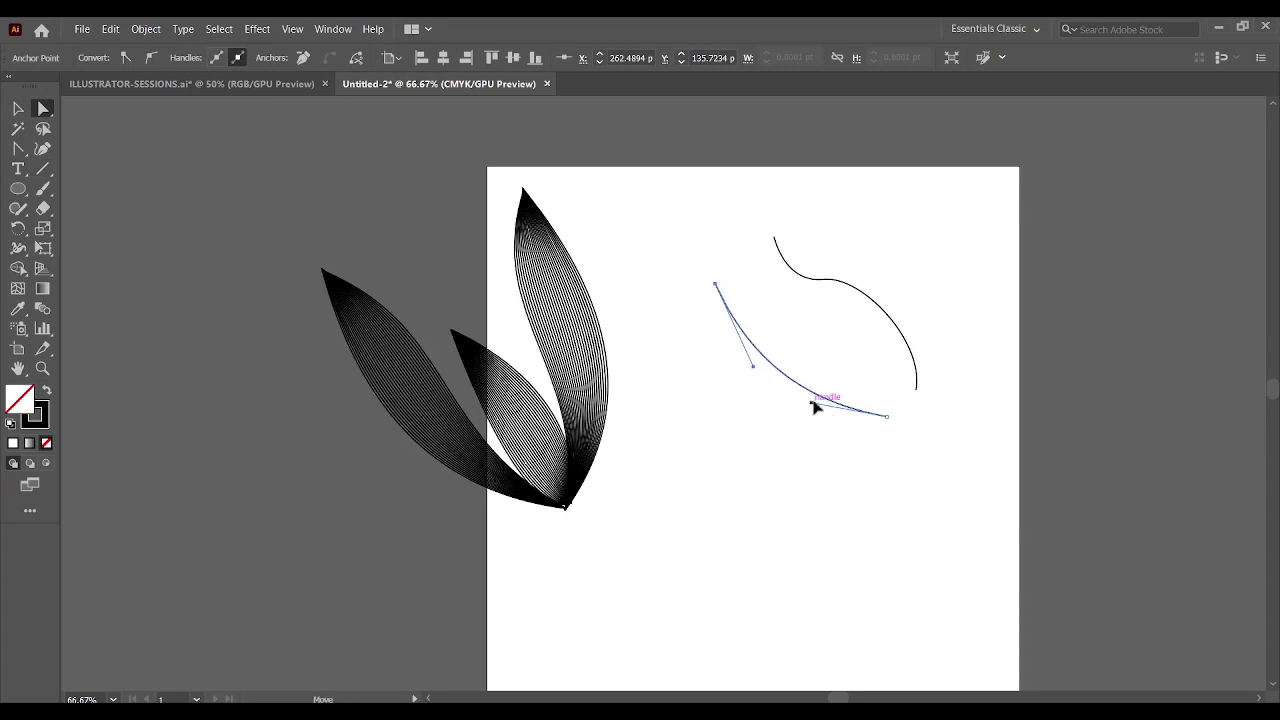
left_click_drag(812, 404, 833, 422)
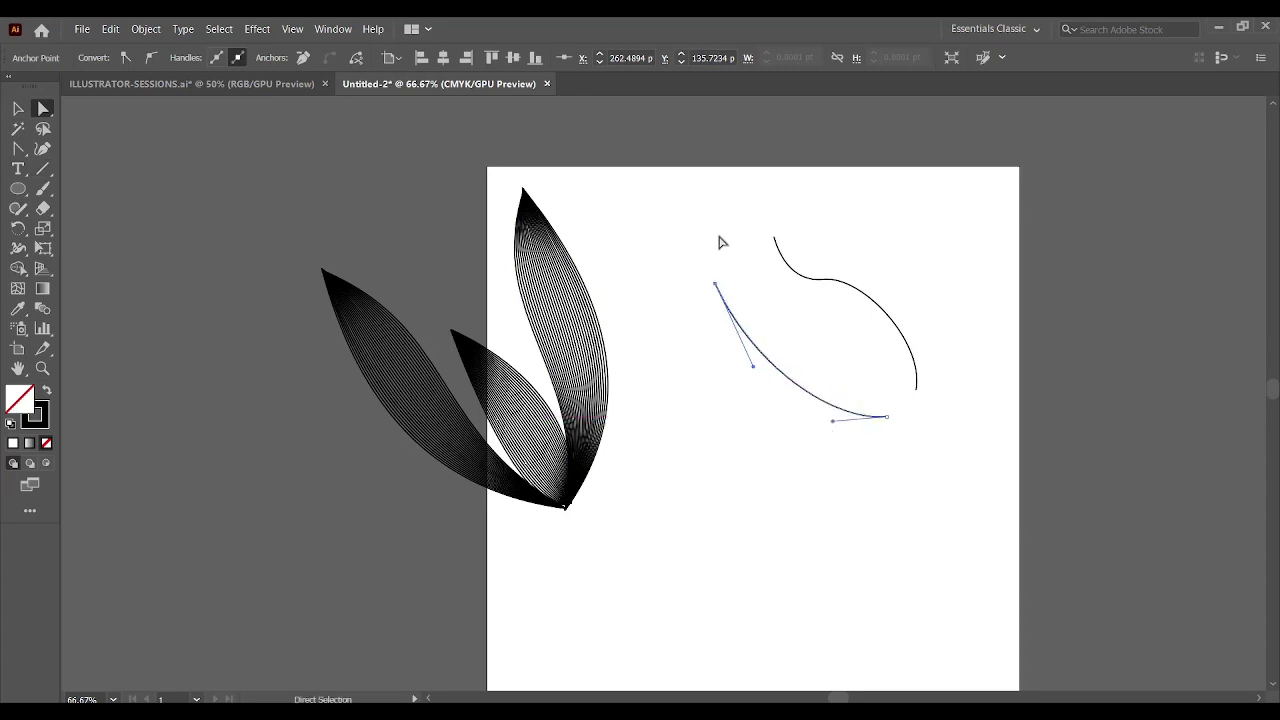
left_click(22, 112)
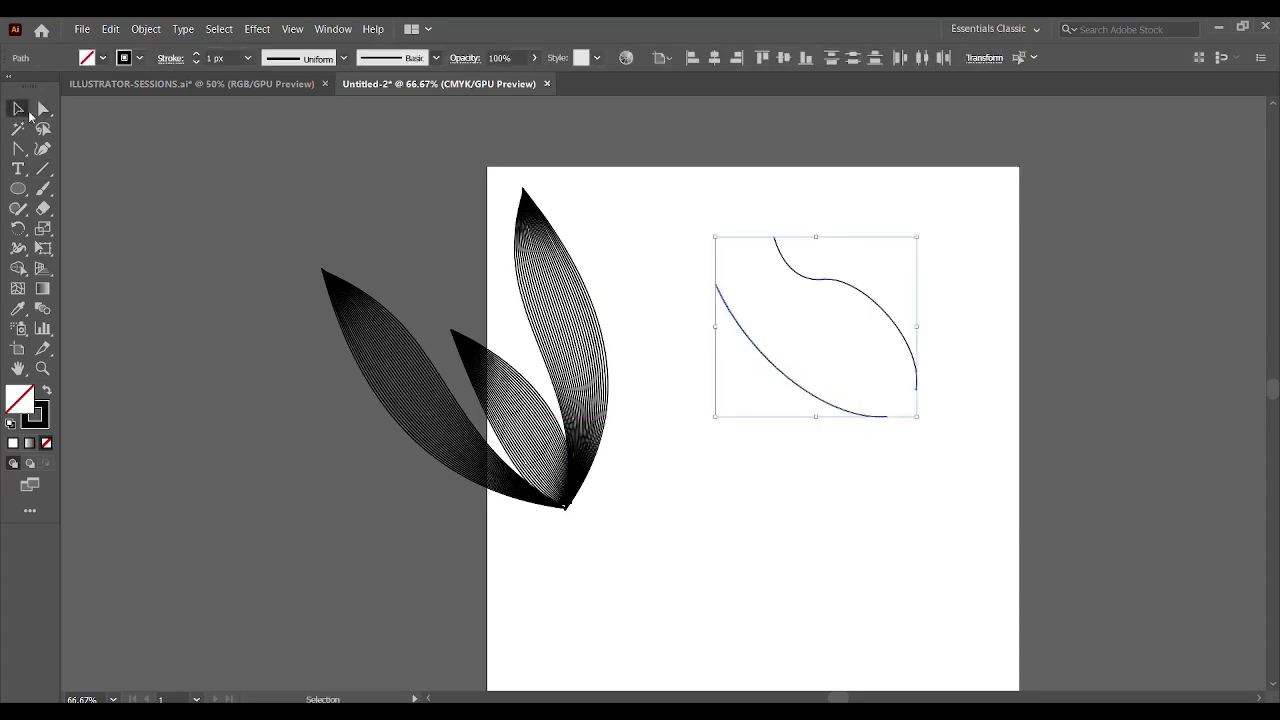
Blend the two curves into a striped teardrop petal and round its bottom
left_click(43, 310)
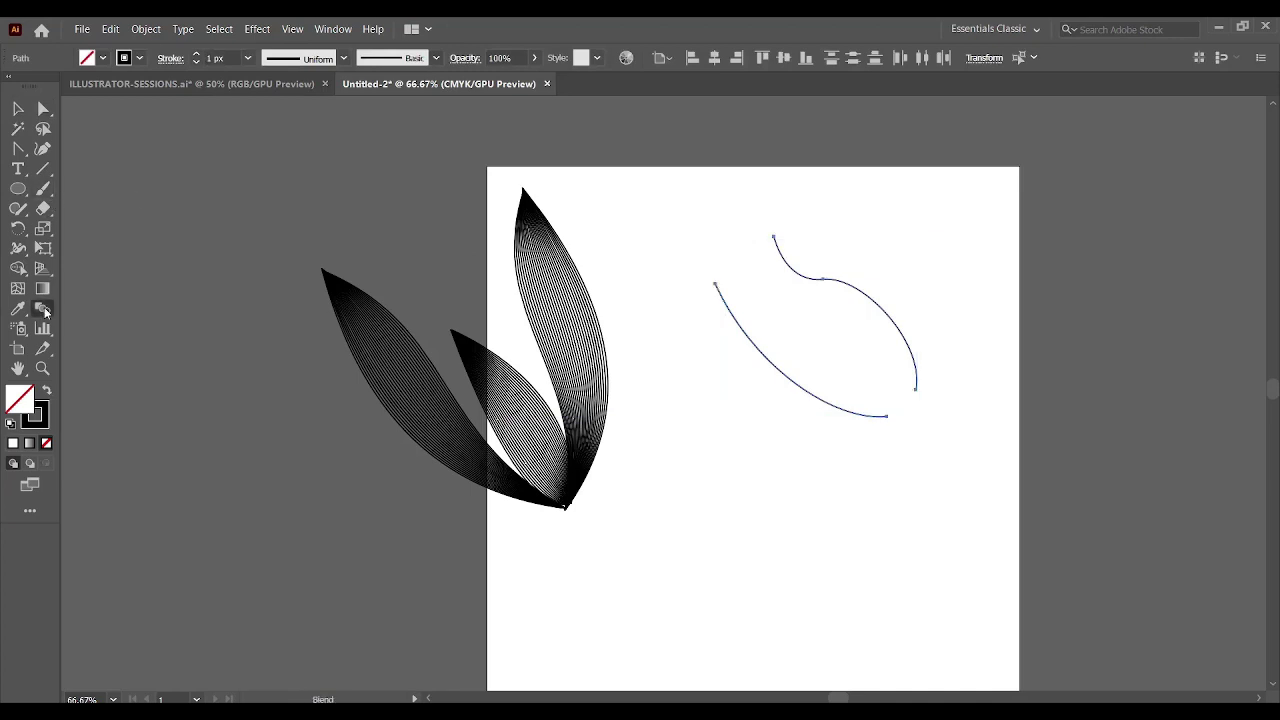
left_click(870, 300)
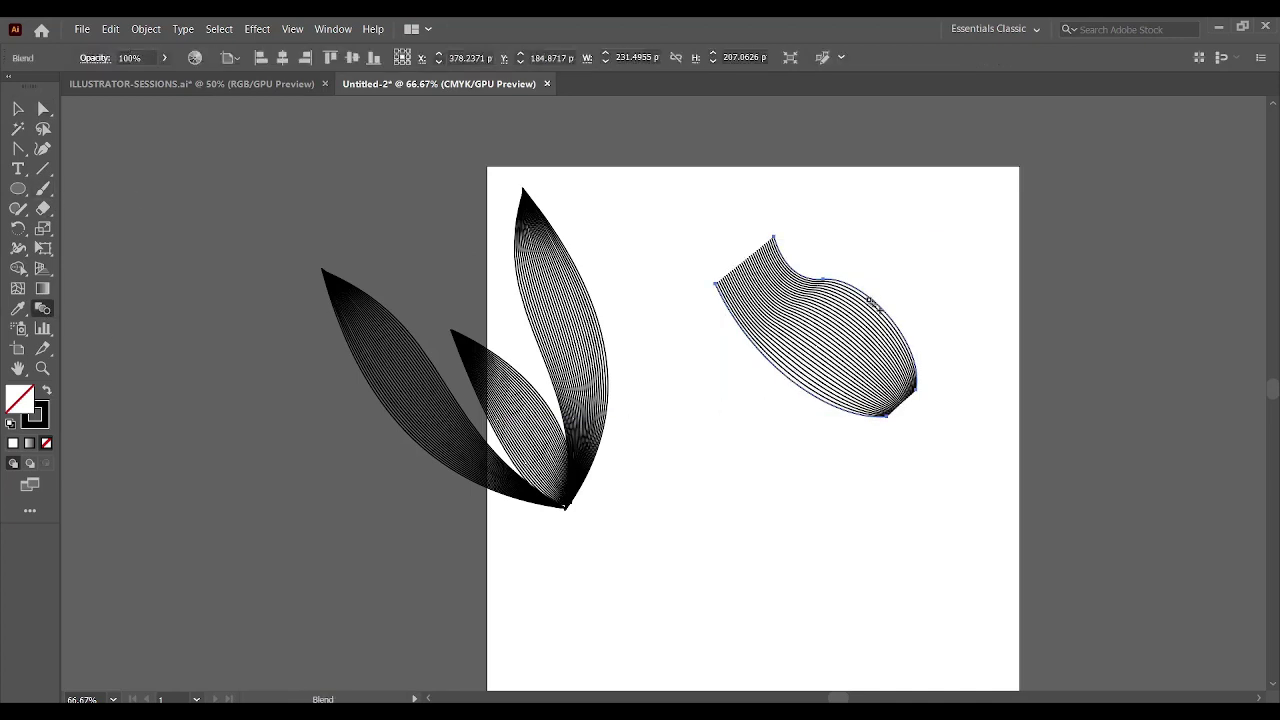
key("a")
left_click(716, 287)
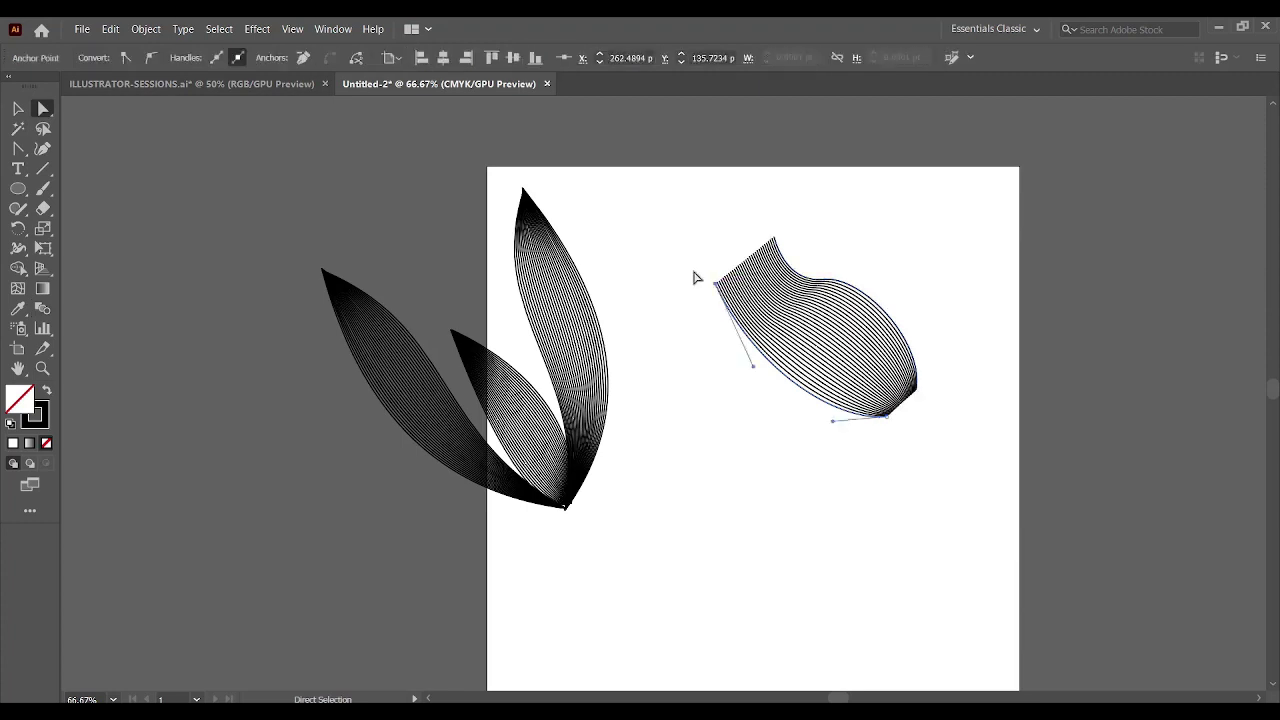
left_click_drag(714, 288, 757, 254)
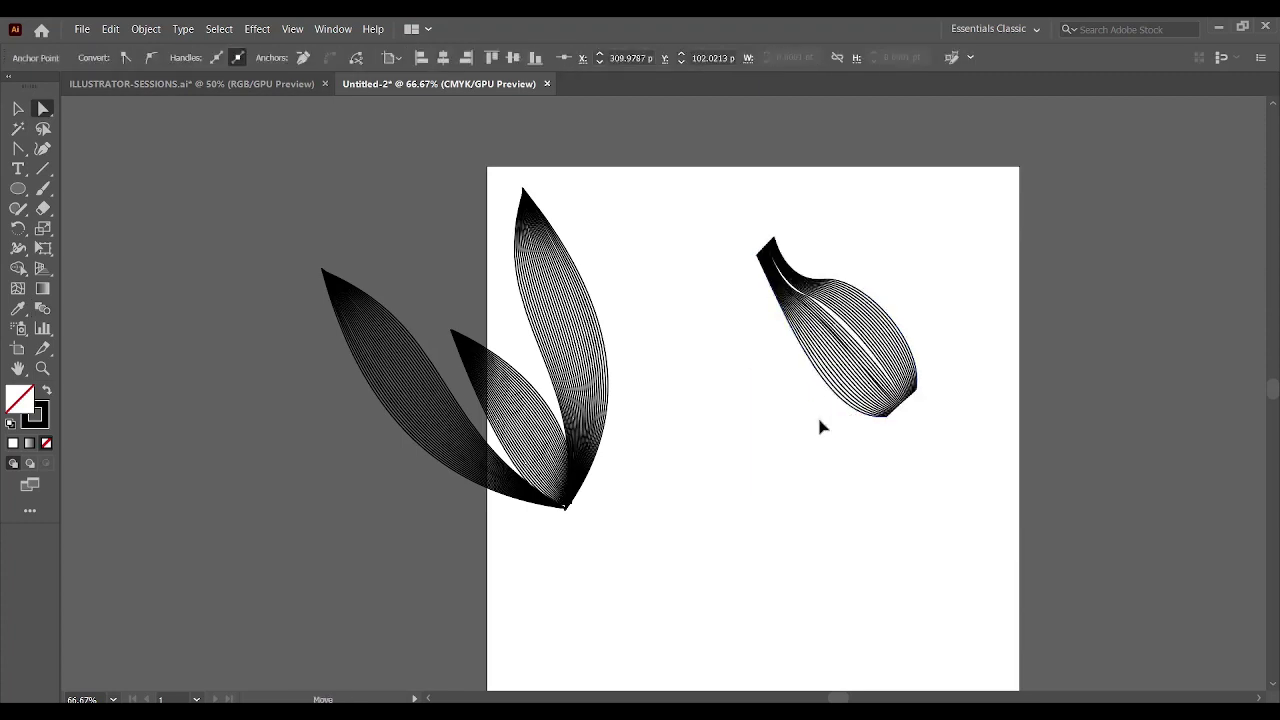
left_click_drag(833, 425, 789, 434)
Deselect, zoom to 100%, and begin a new Pen line beside the petal
key("ctrl+shift+a")
key("ctrl+1")
key("p")
left_click(796, 173)
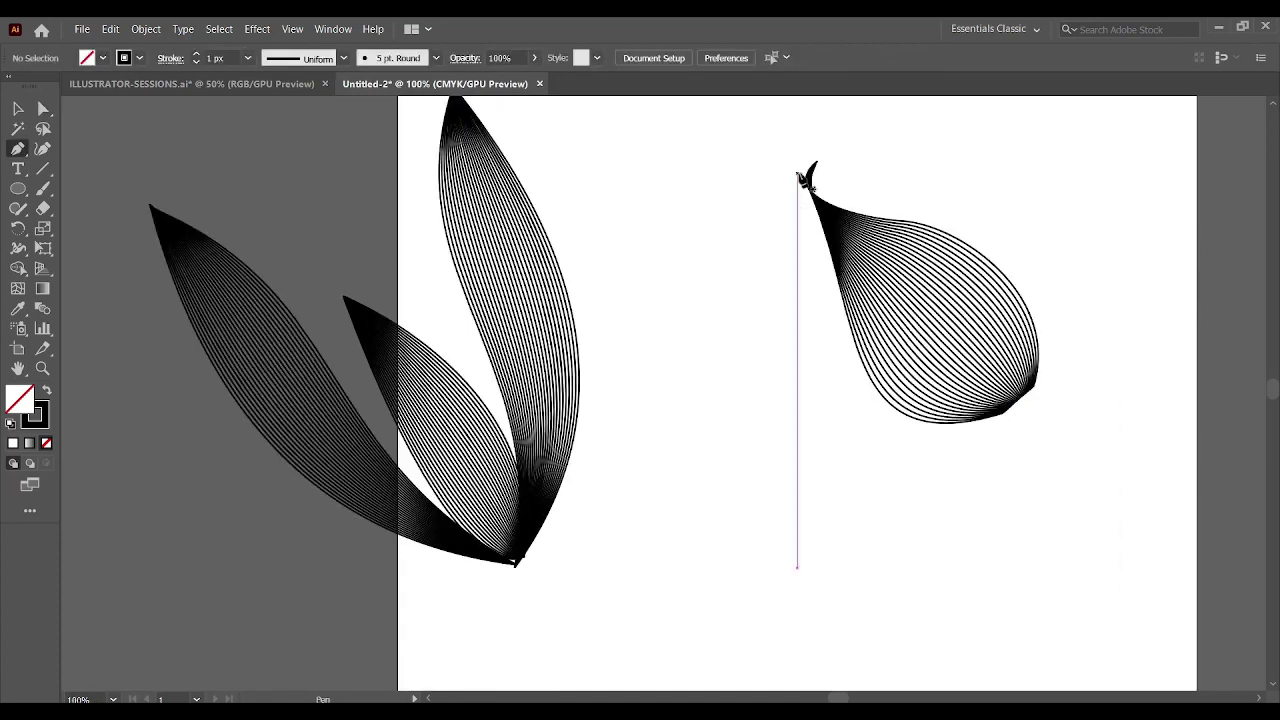
Complete the new line, blend it with the teardrop petal, and nudge the top anchor
left_click(764, 465)
key("w")
left_click(42, 110)
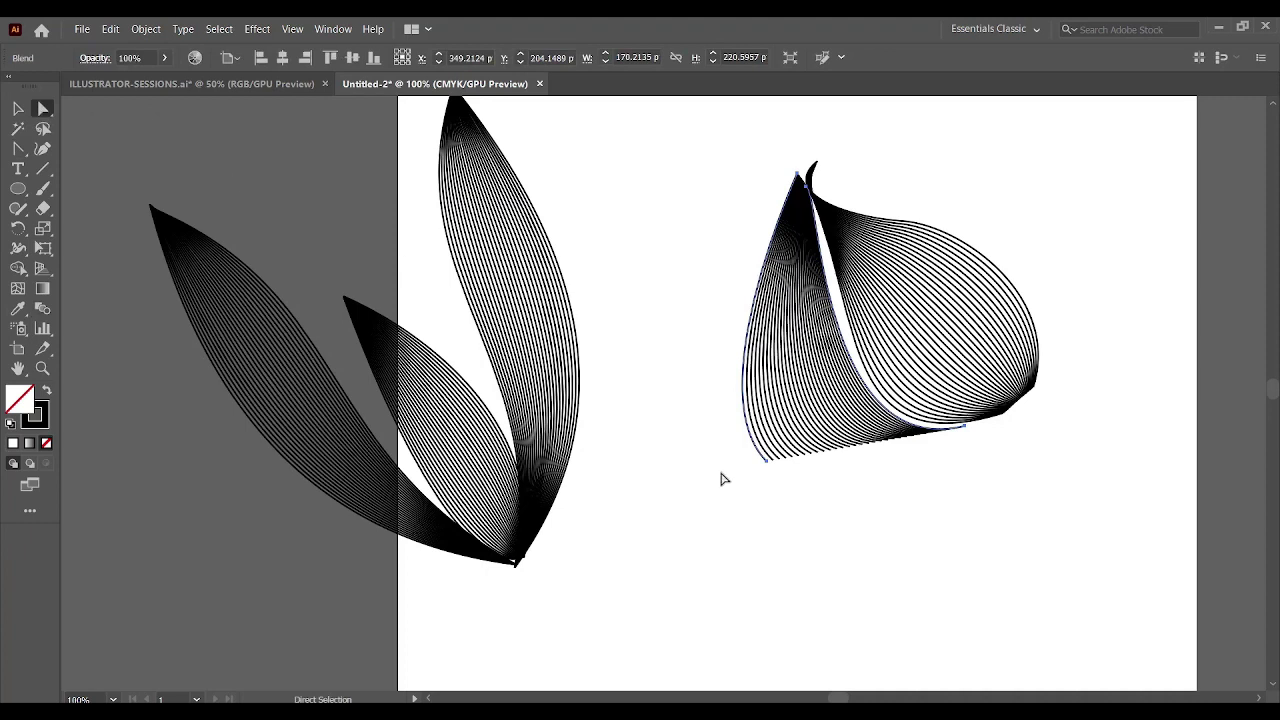
left_click(754, 477)
left_click_drag(808, 188, 812, 172)
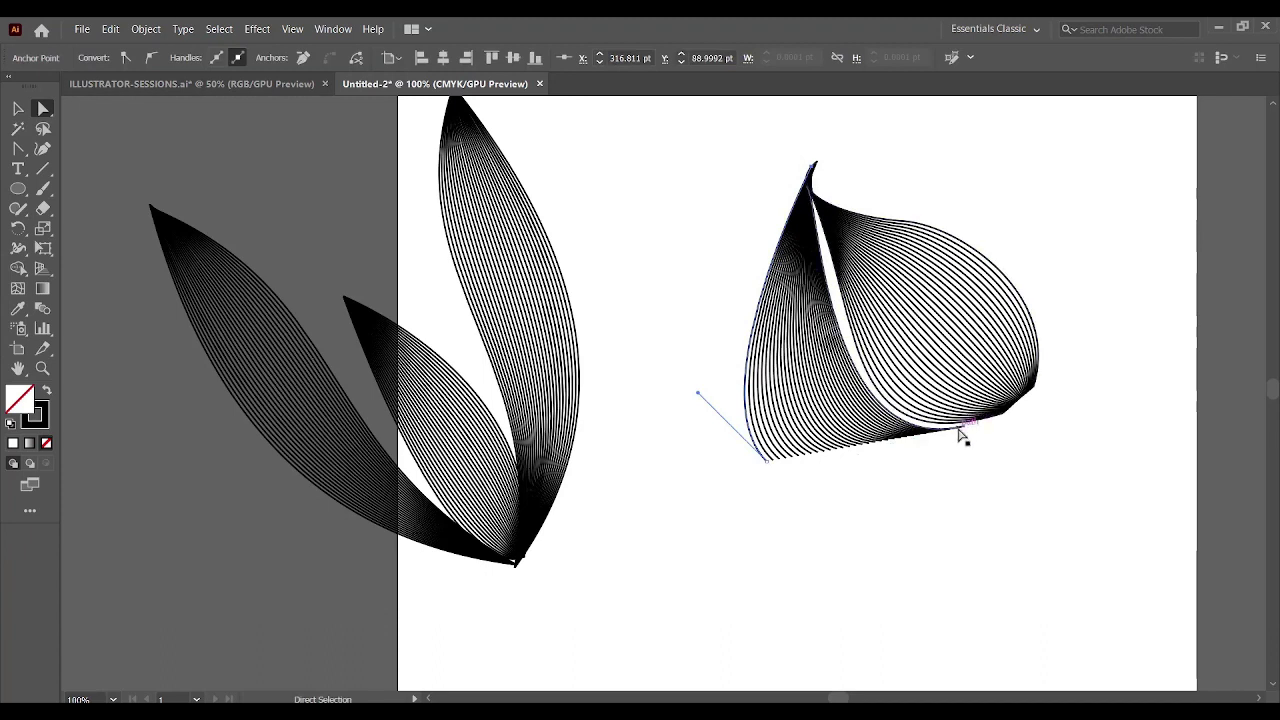
Drag the blend's lower and left anchors outward into a rounded, bulb-like striped shape
left_click_drag(960, 435, 965, 436)
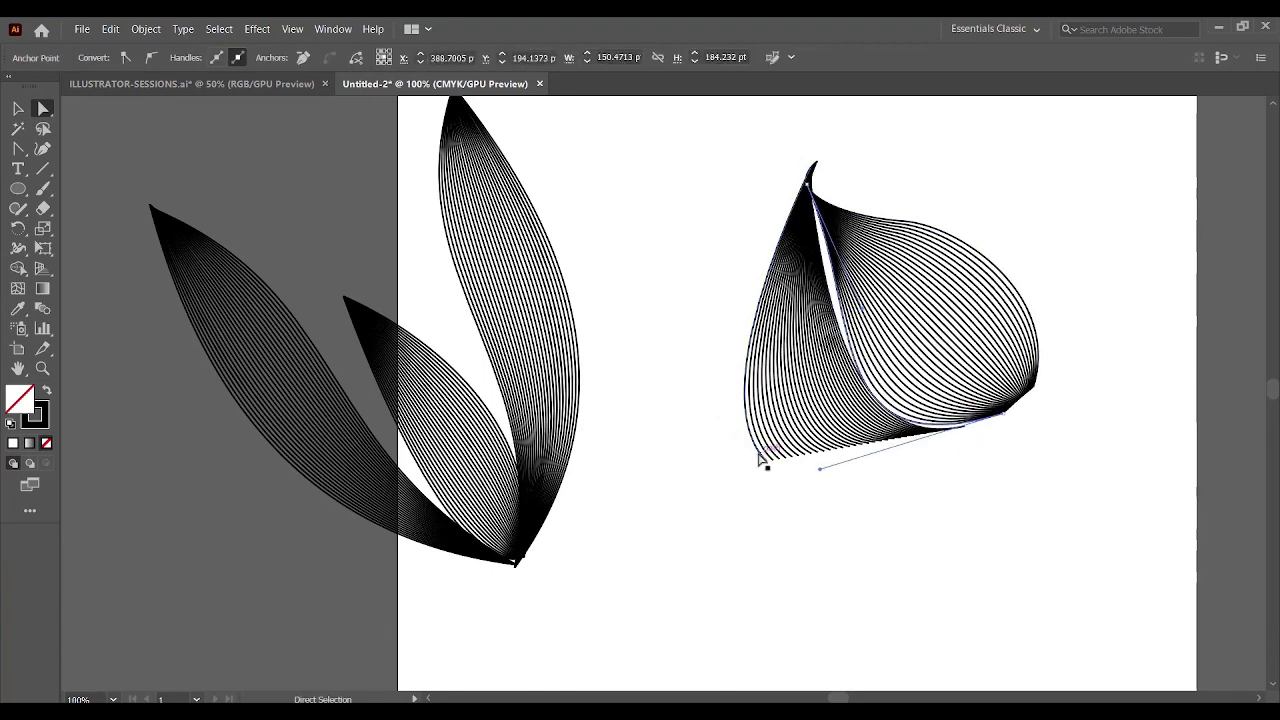
left_click_drag(768, 467, 822, 461)
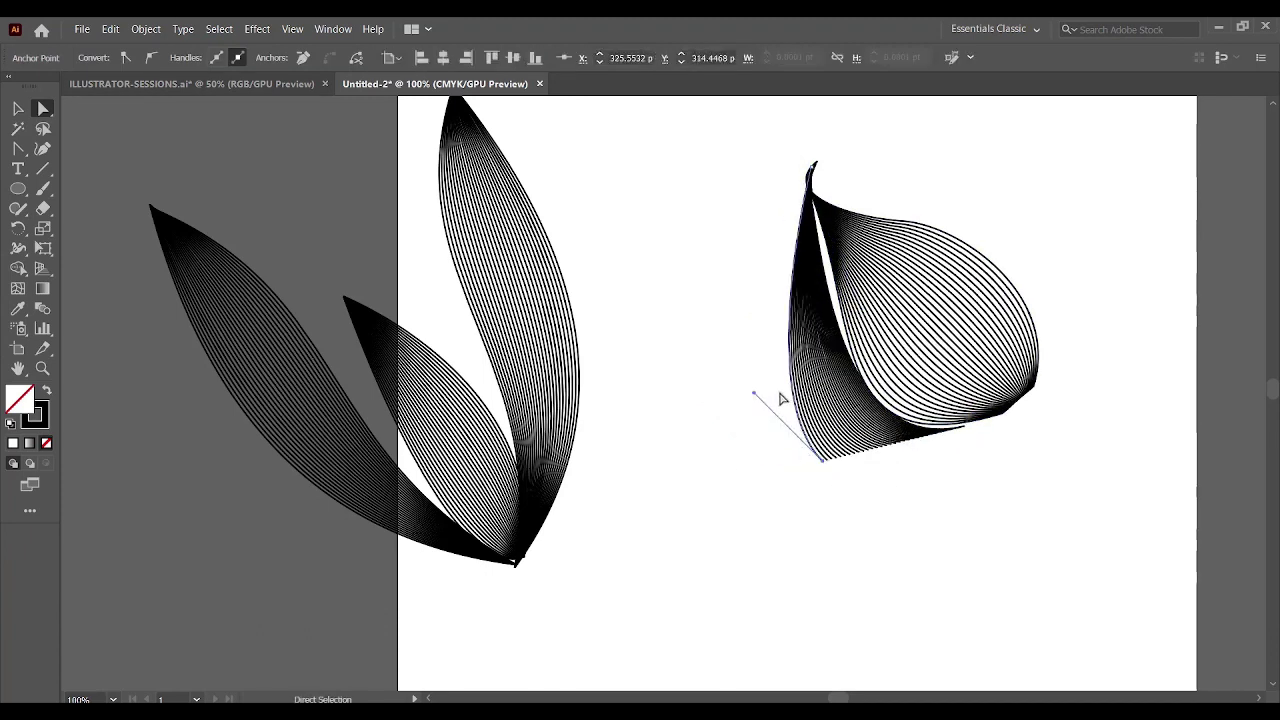
left_click_drag(755, 397, 667, 387)
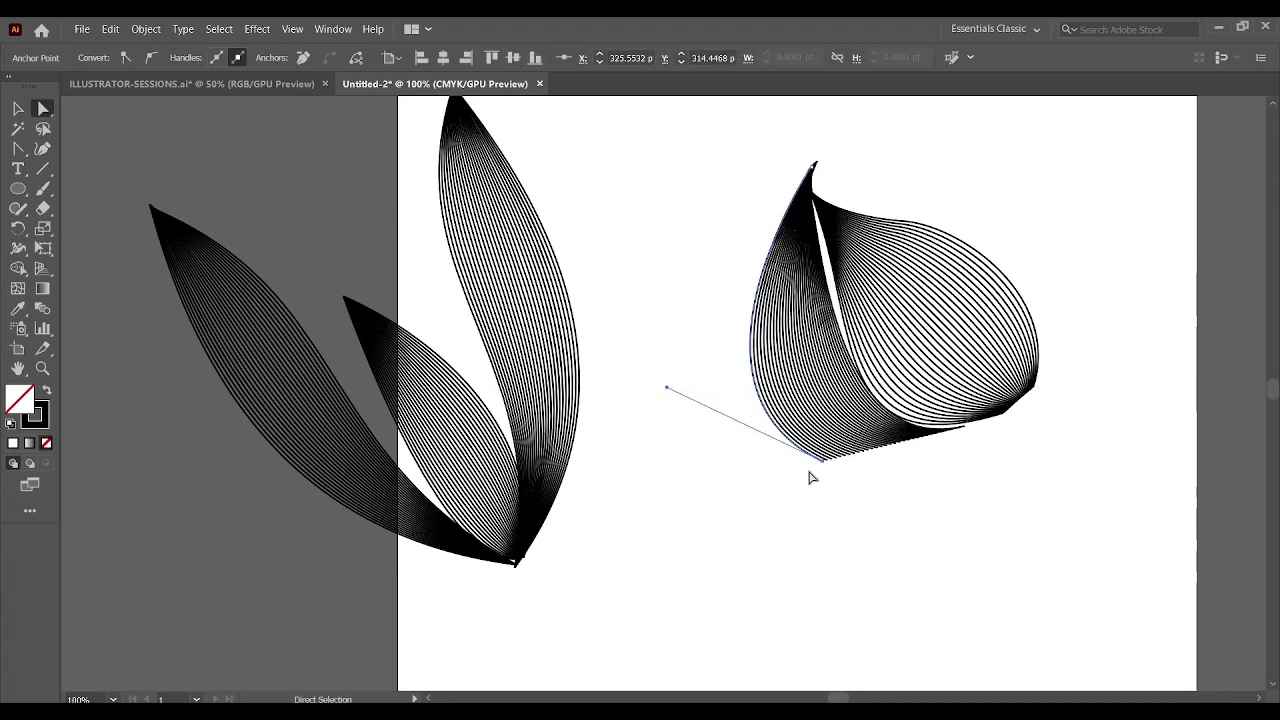
left_click_drag(823, 465, 868, 448)
left_click_drag(713, 380, 657, 434)
left_click(757, 235)
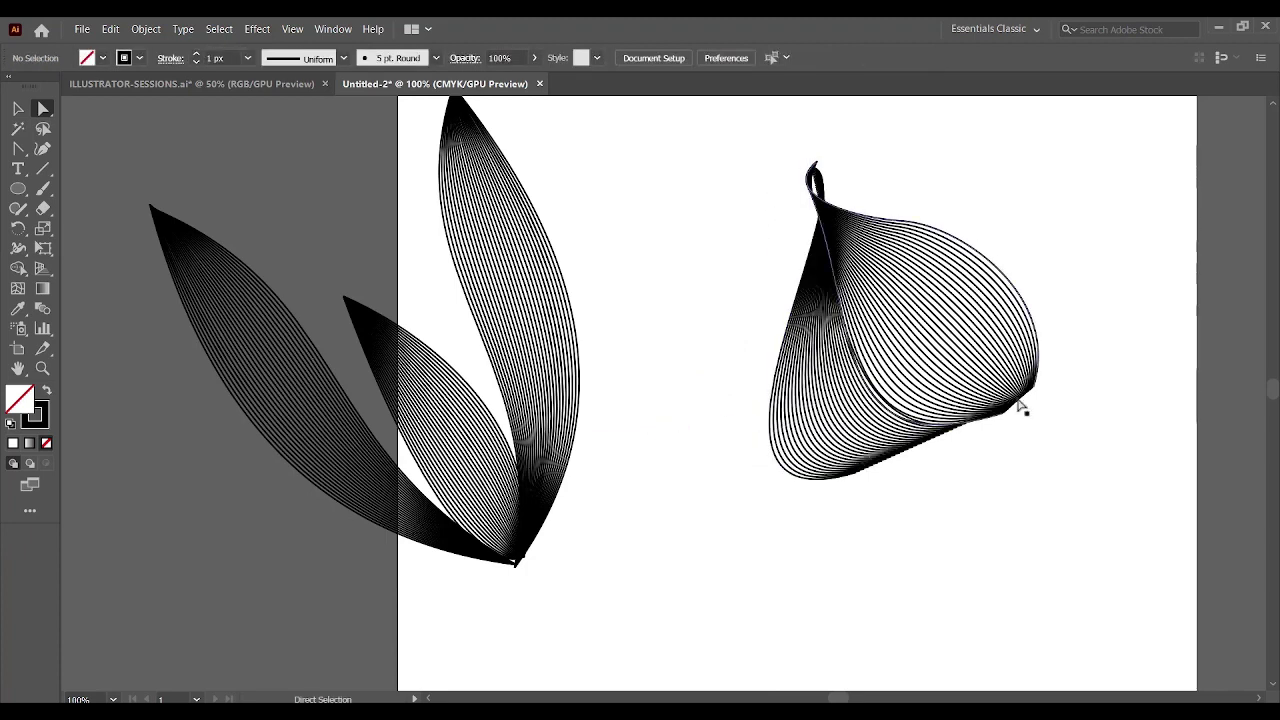
left_click(20, 110)
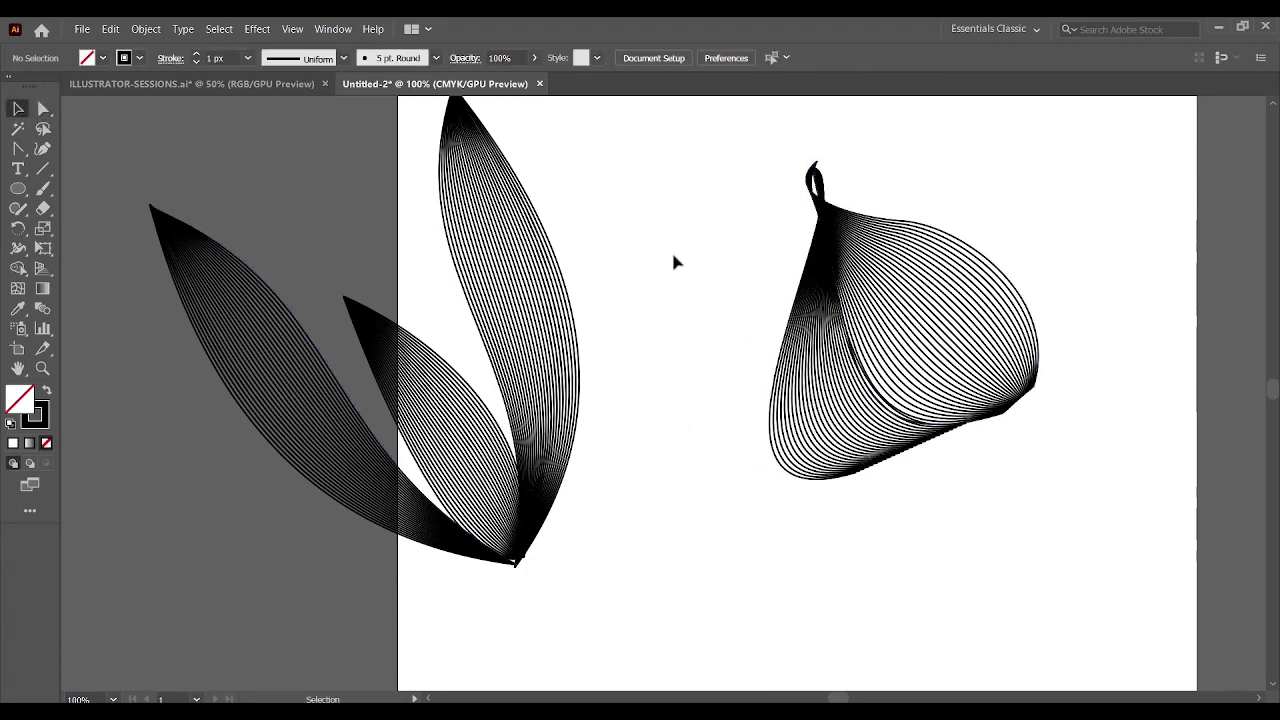